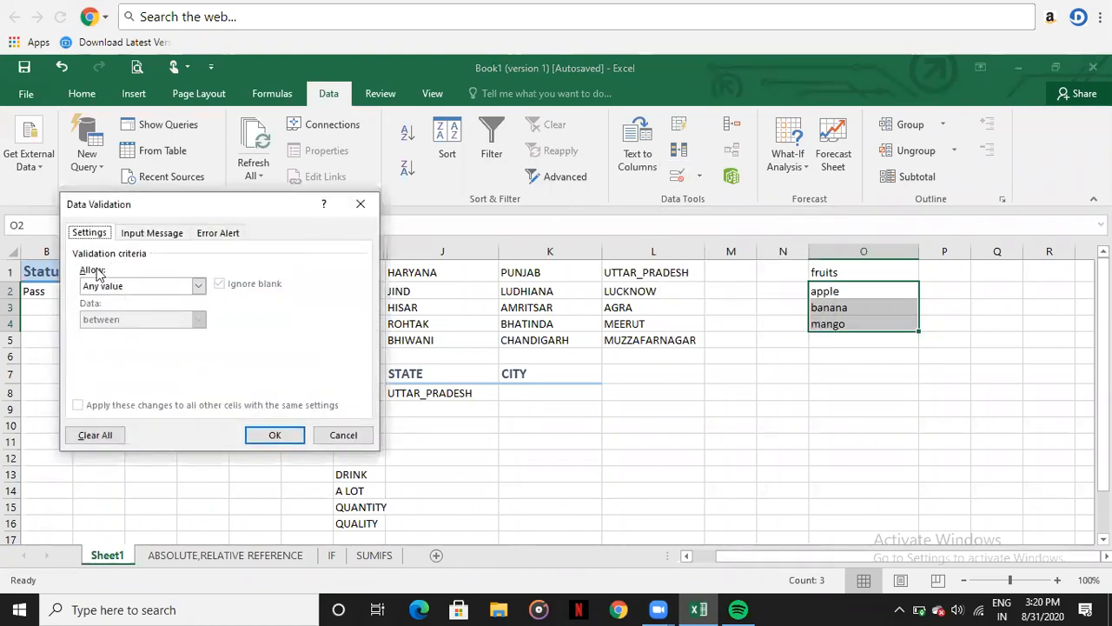
Apply a list data validation to cells O2:O4, using =$O$2:$O$4 as the source.
left_click(197, 289)
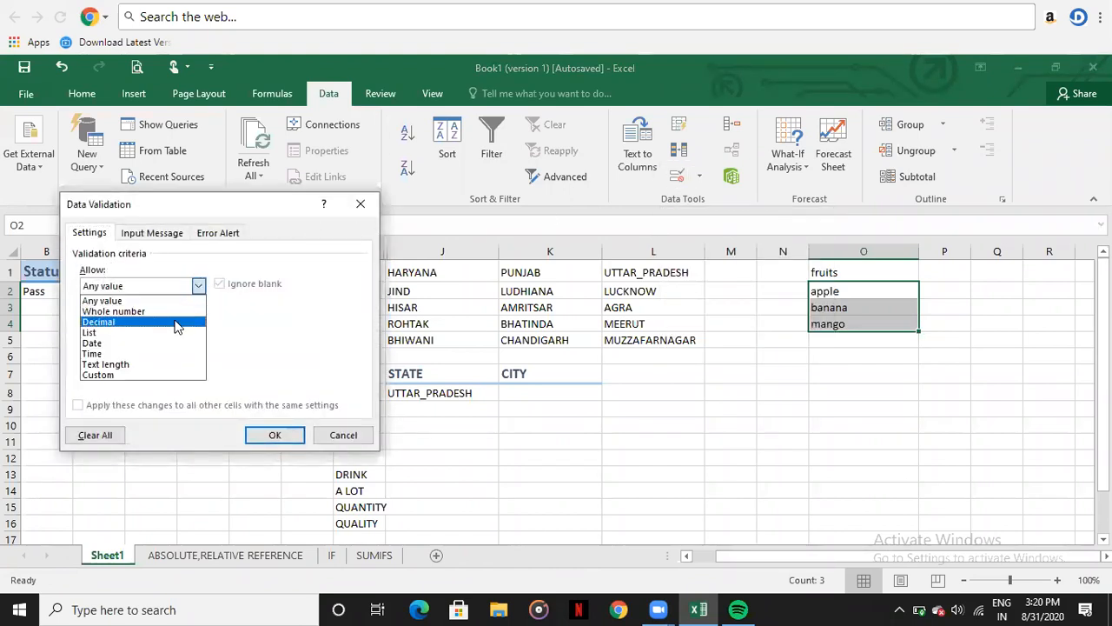
left_click(177, 332)
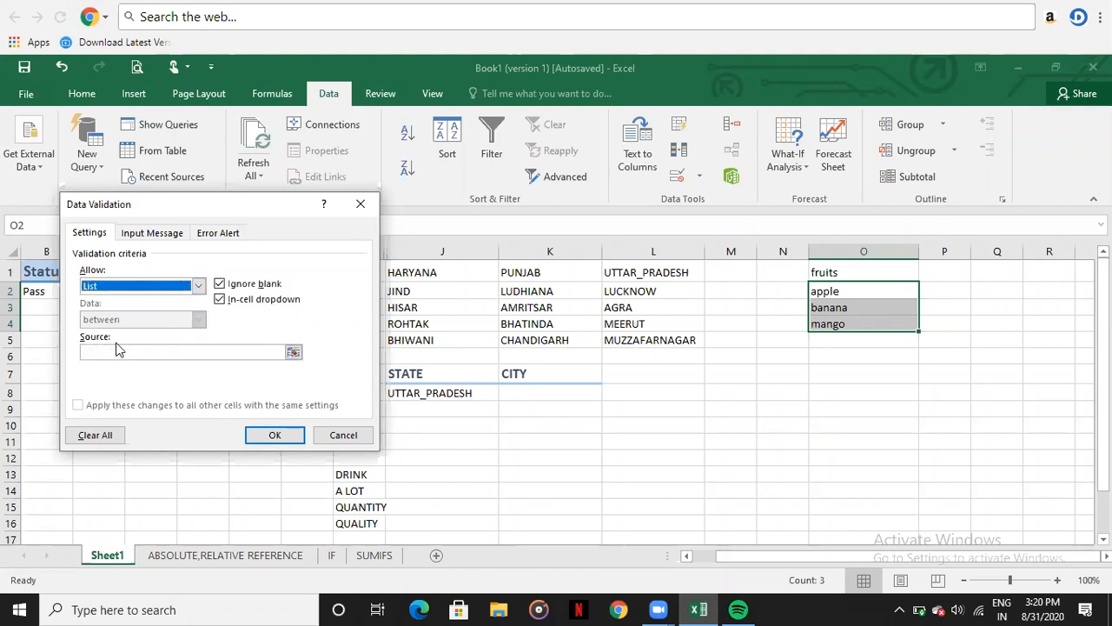
left_click(293, 354)
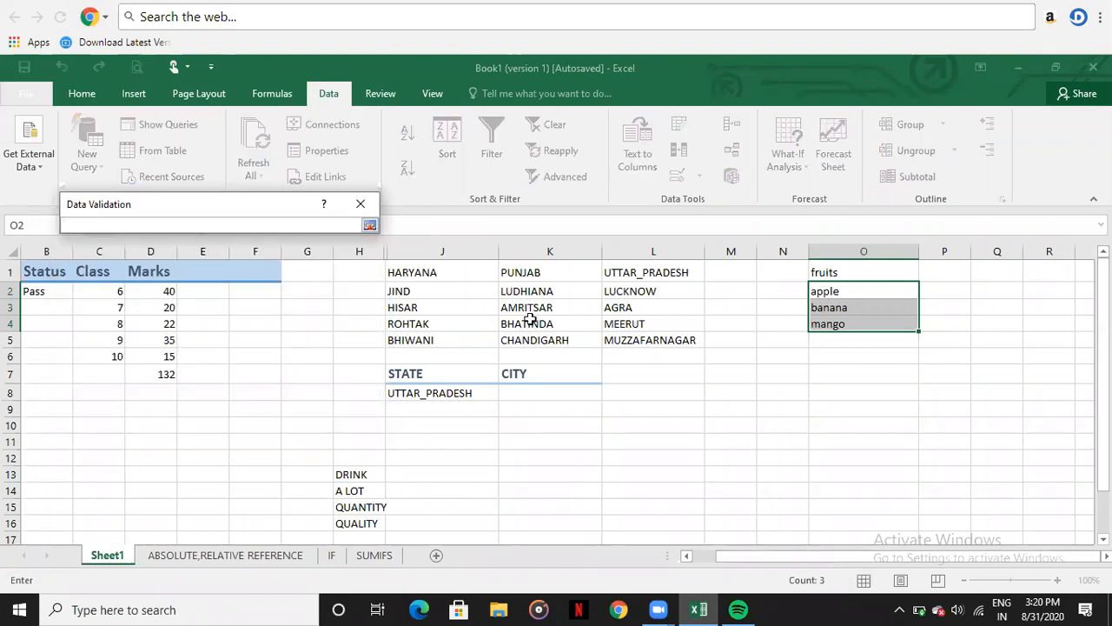
left_click_drag(833, 292, 836, 321)
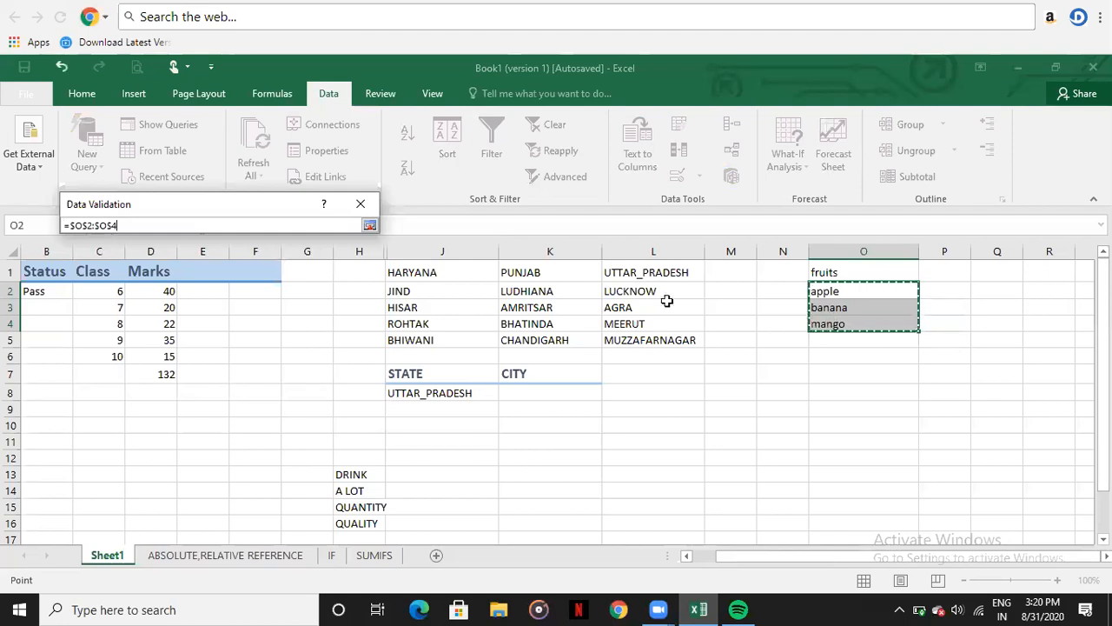
left_click(370, 226)
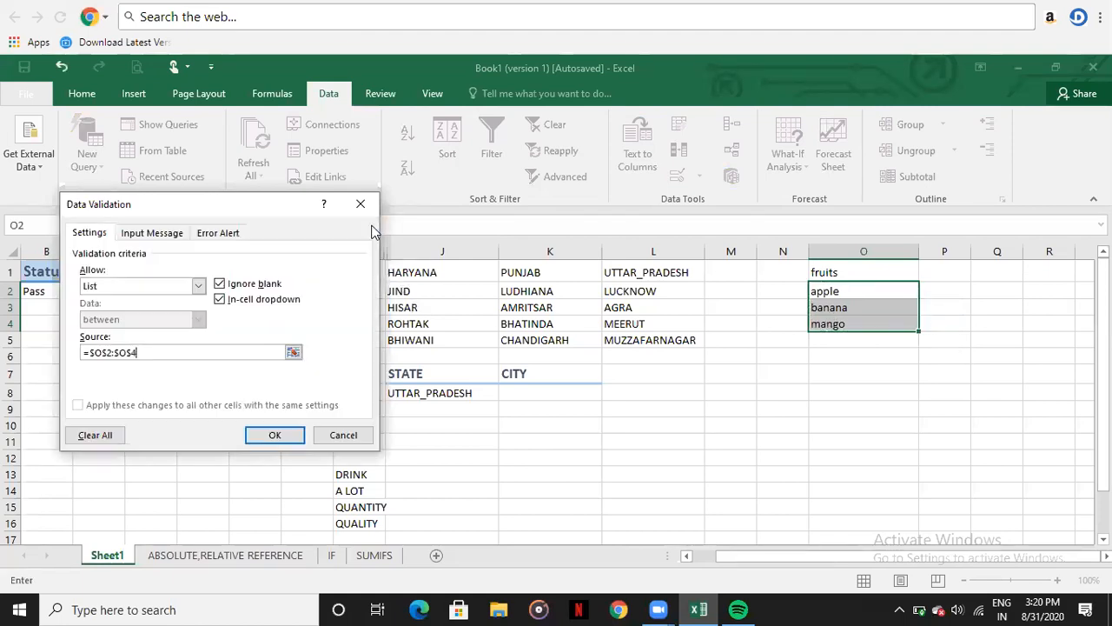
left_click(266, 431)
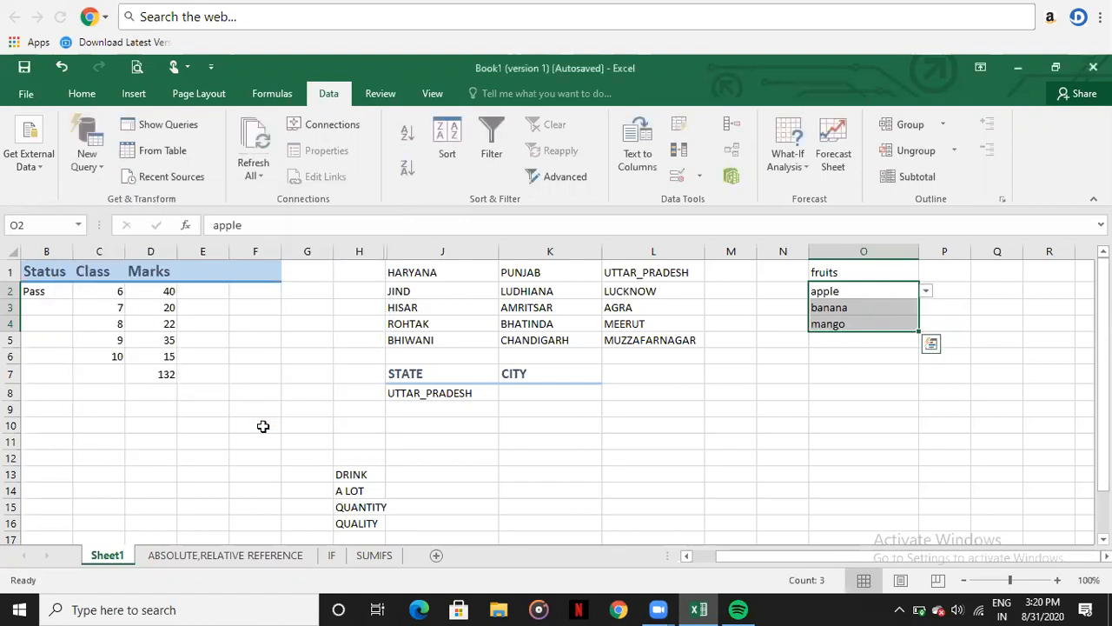
View the choices in O2's drop-down list, and choose mango from the list in O3.
left_click(926, 292)
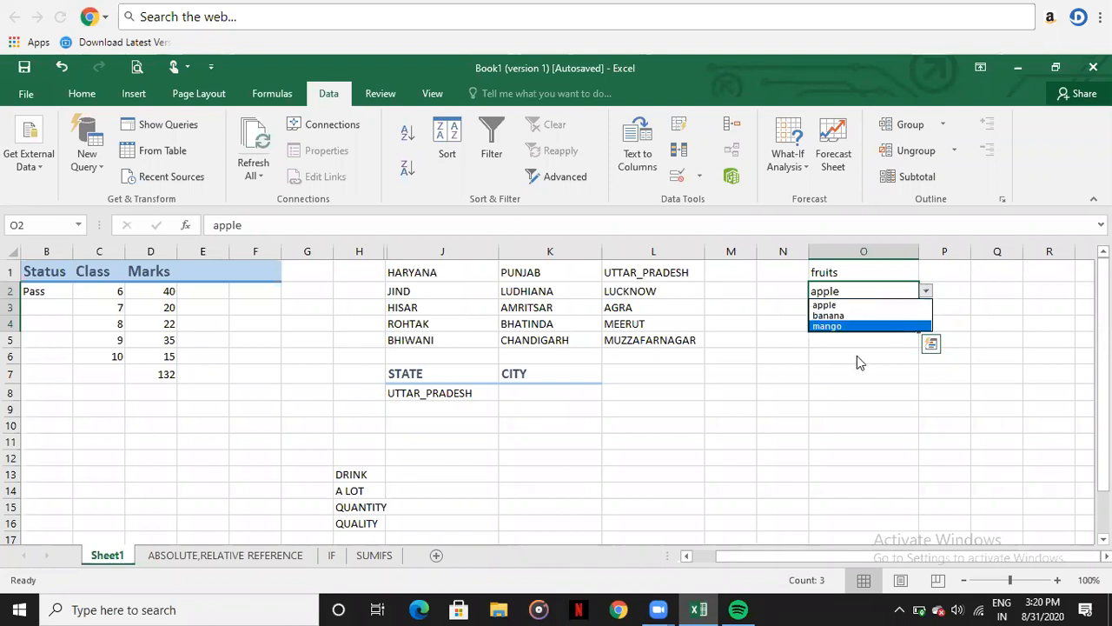
key("Escape")
left_click(837, 315)
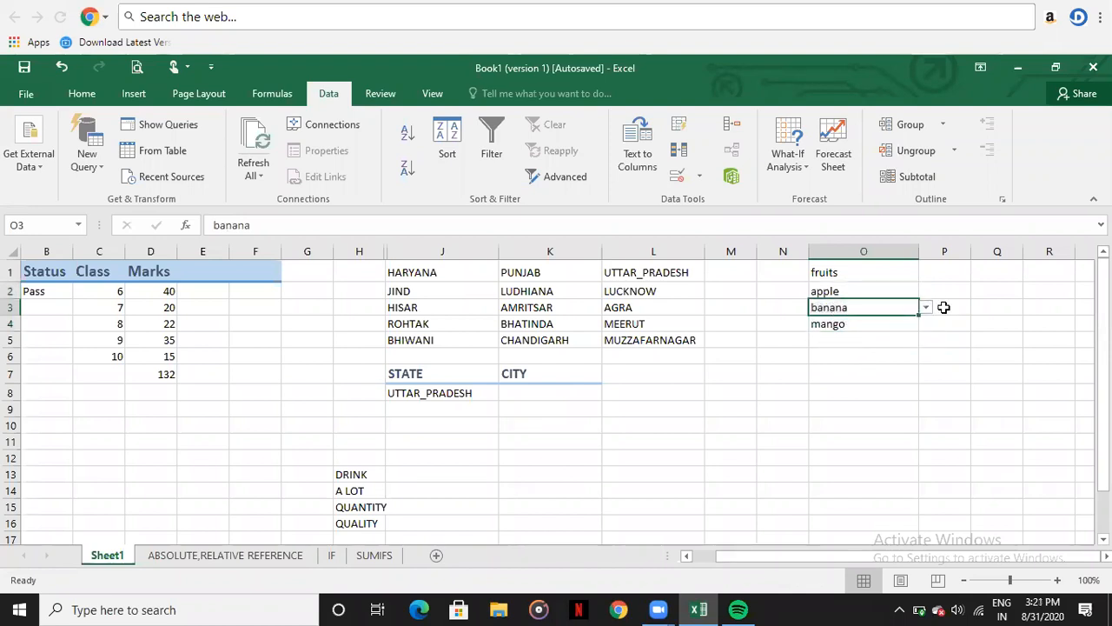
left_click(926, 308)
left_click(900, 341)
View the choices in O4's drop-down list and replace the cell's entry with banana.
left_click(889, 322)
left_click(926, 325)
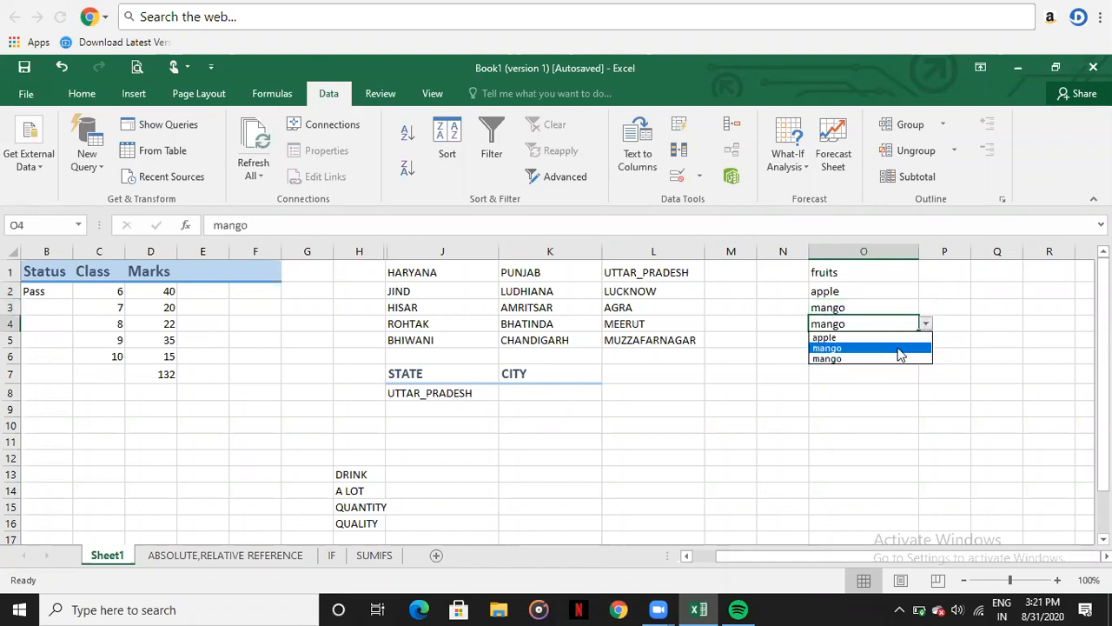
left_click(879, 322)
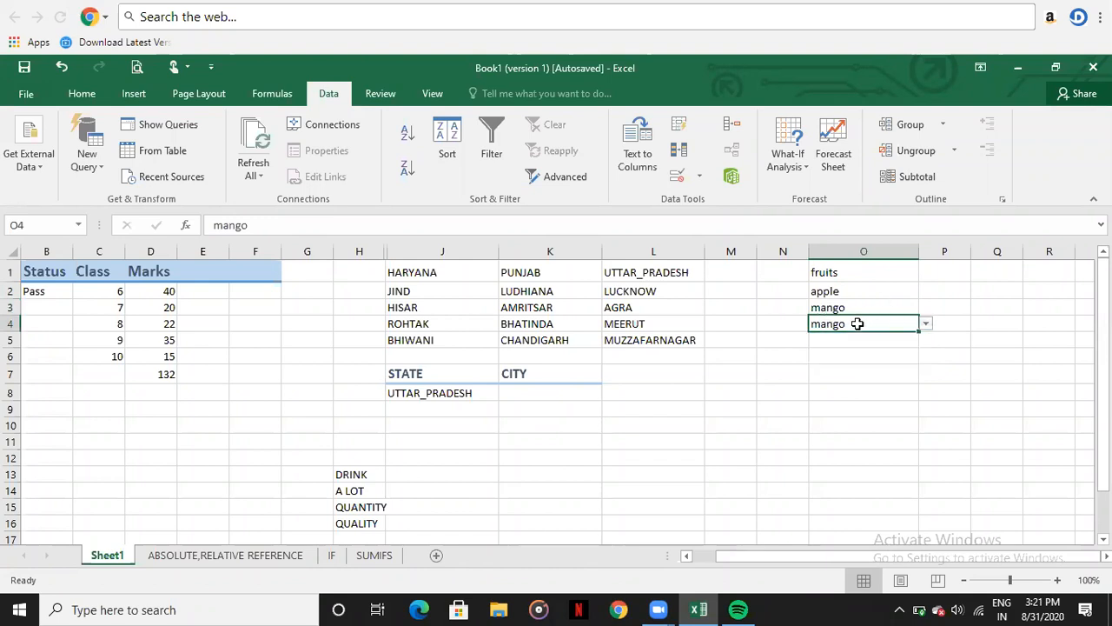
type("banana")
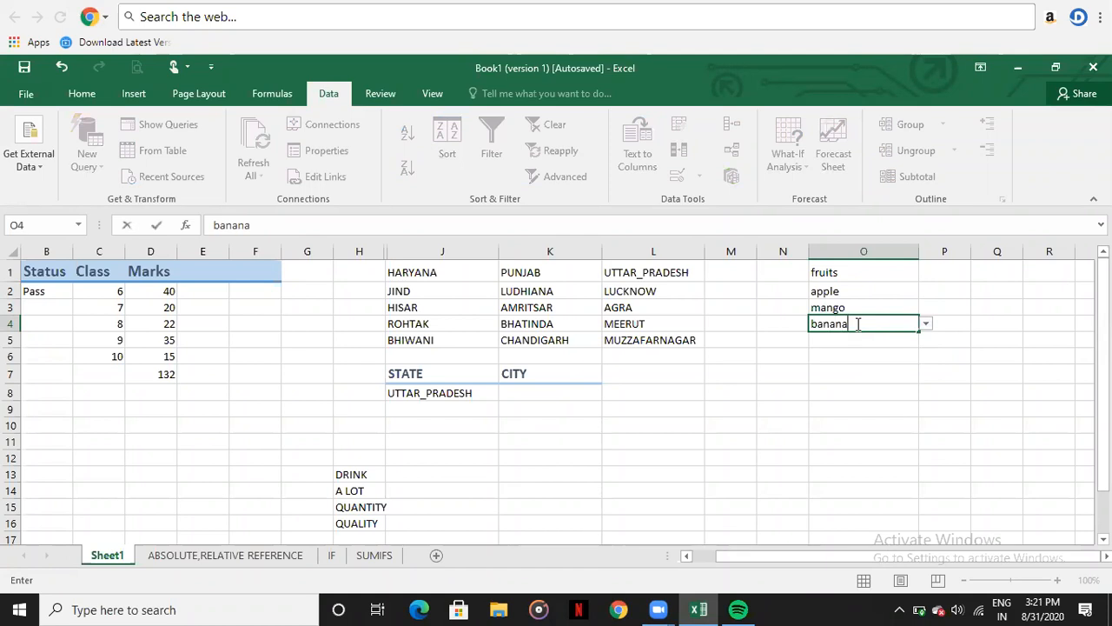
key("Return")
Choose banana from the drop-down list in cell O3.
left_click(857, 306)
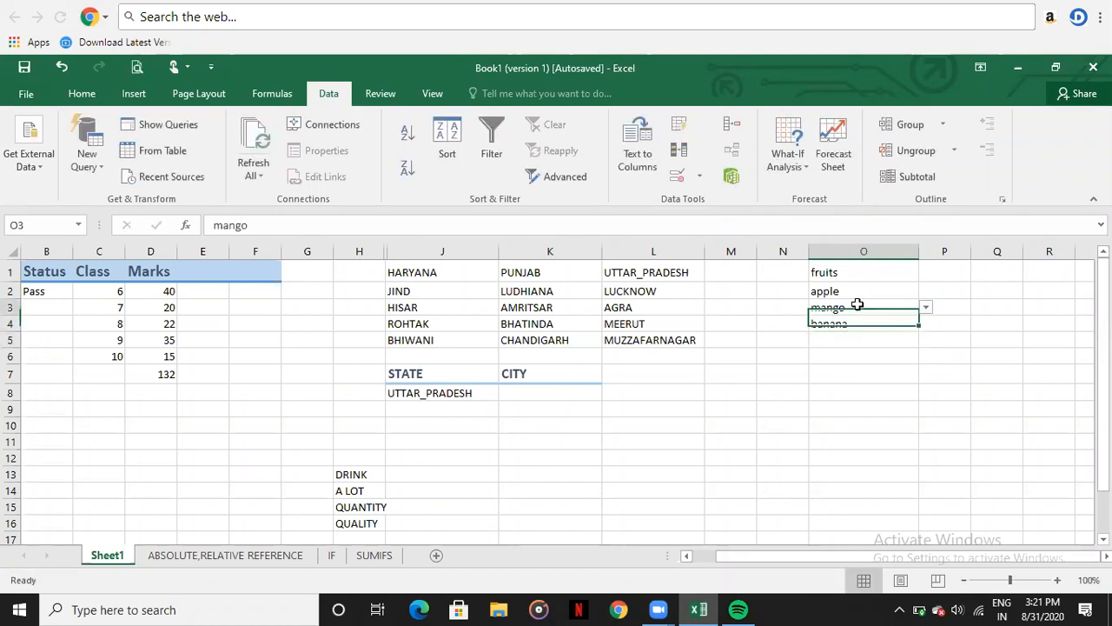
left_click(926, 309)
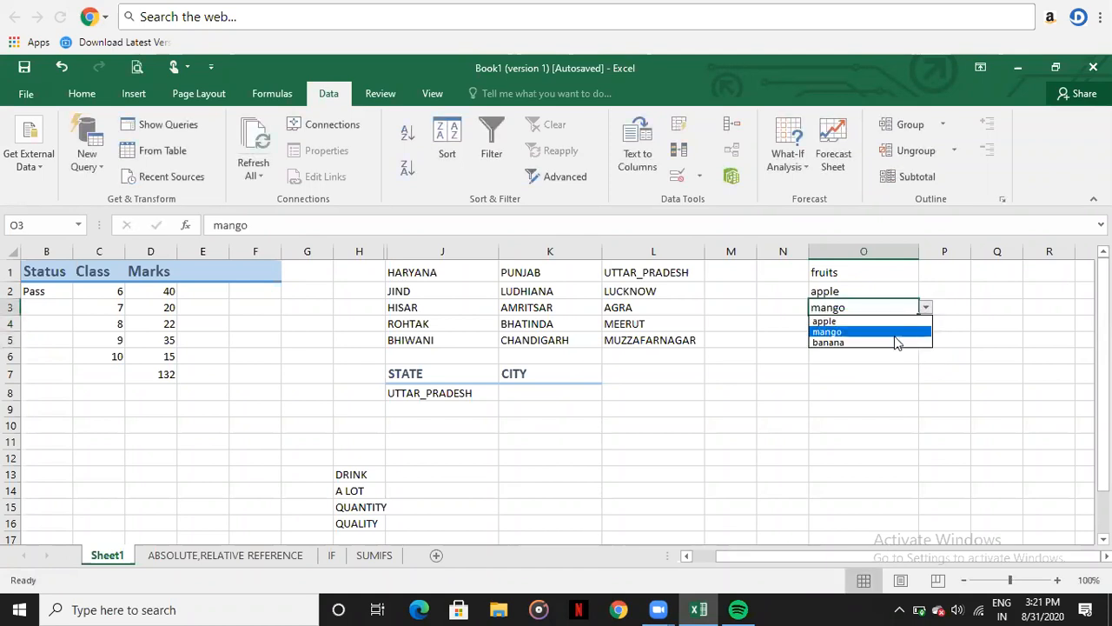
left_click(895, 342)
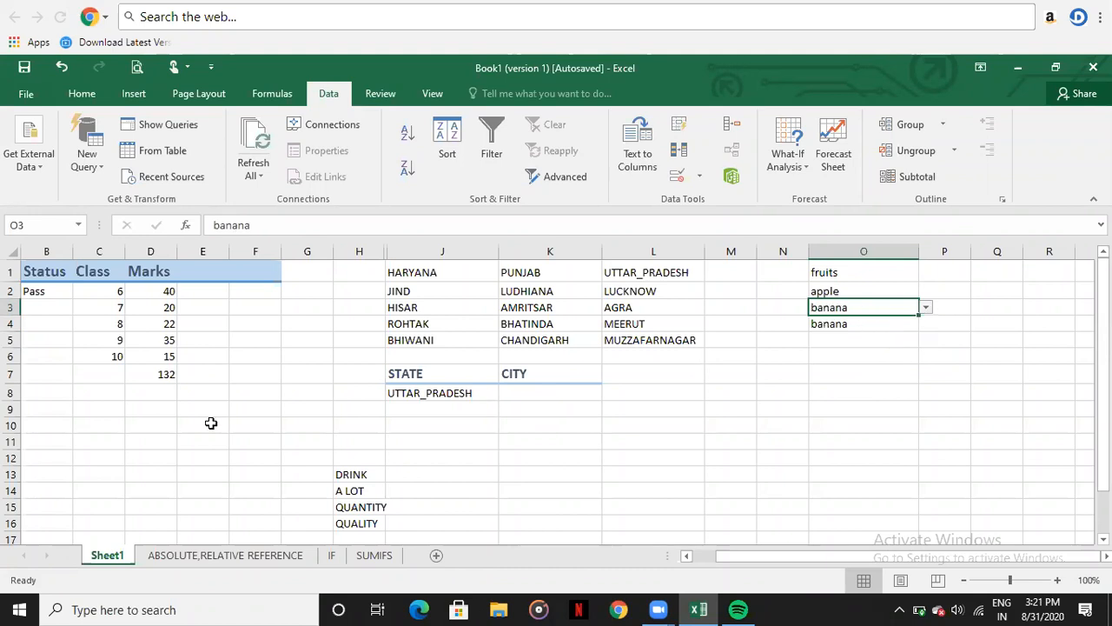
Fill O2:O4 down through O11, and clear the contents of O2:O11.
left_click(843, 290)
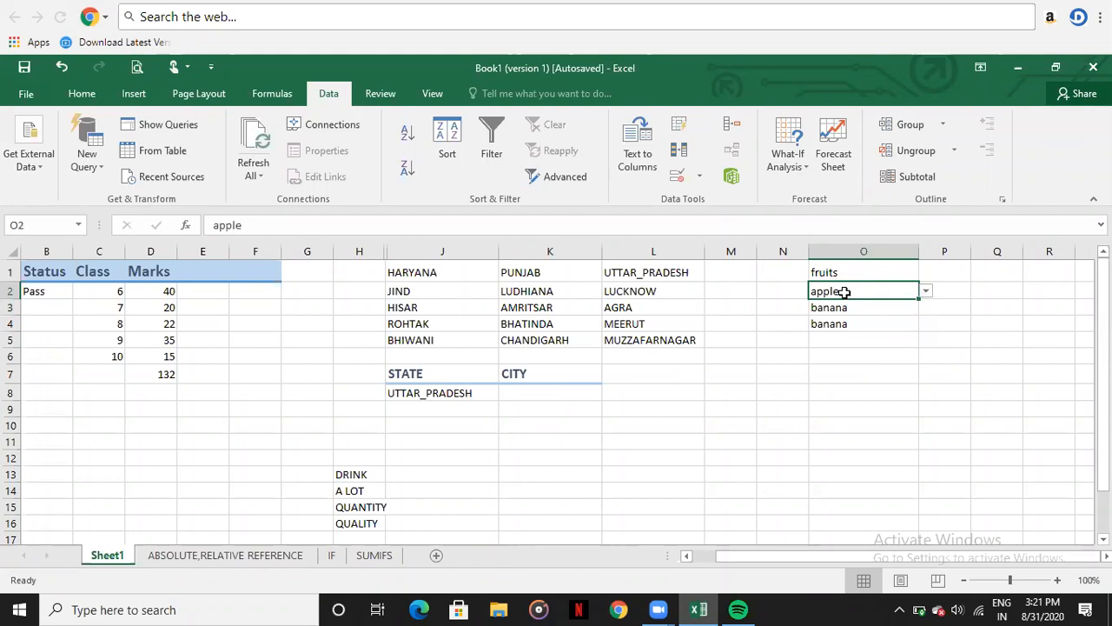
left_click_drag(844, 292, 849, 335)
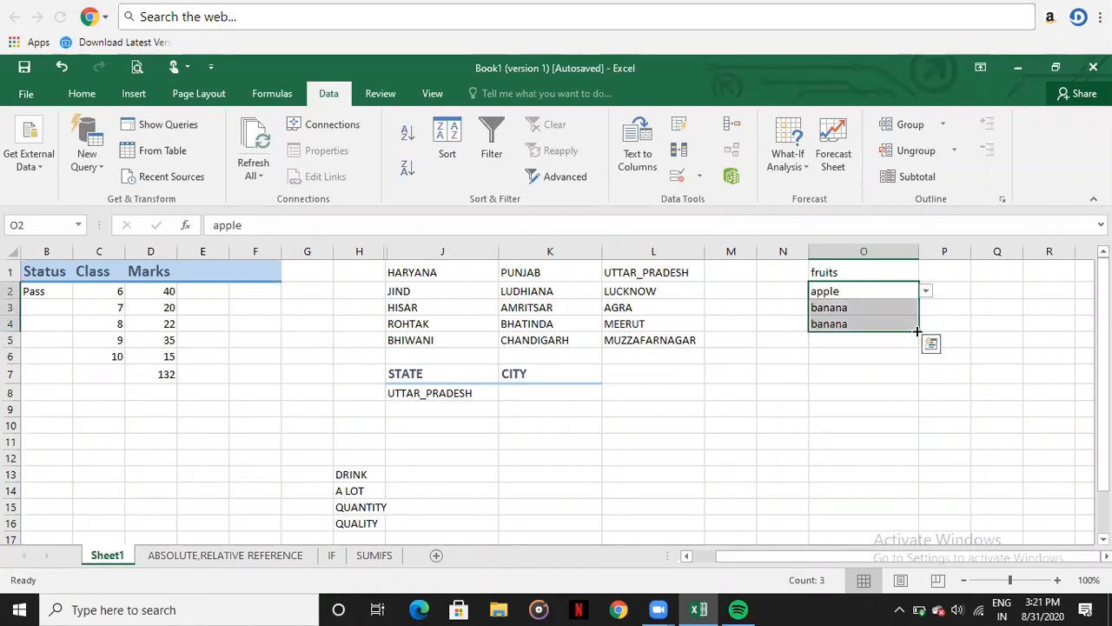
left_click_drag(919, 331, 914, 448)
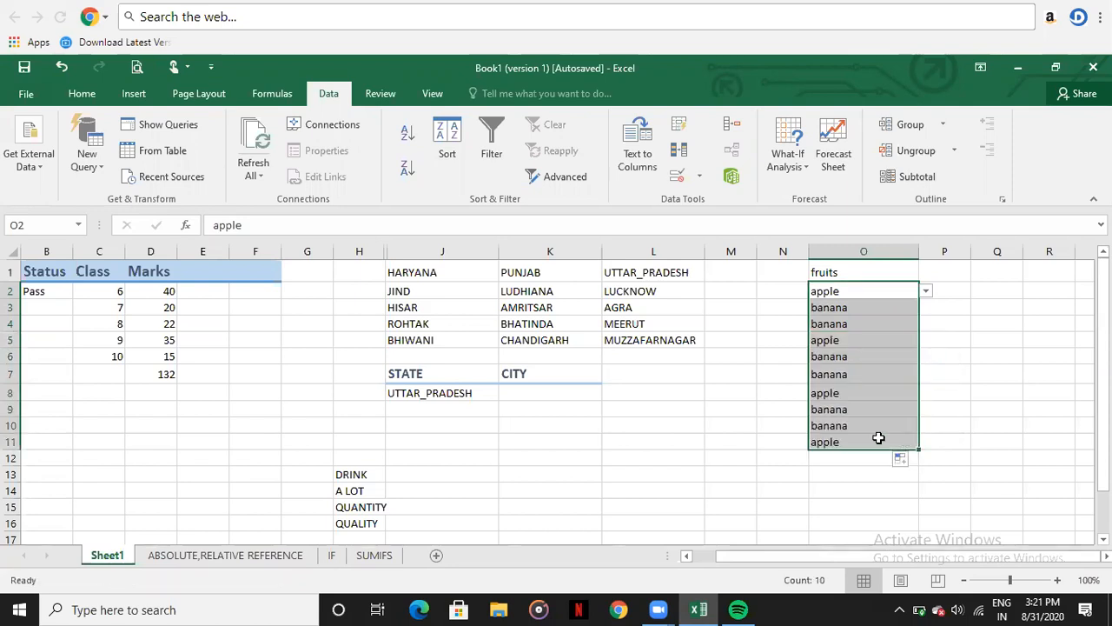
key("Delete")
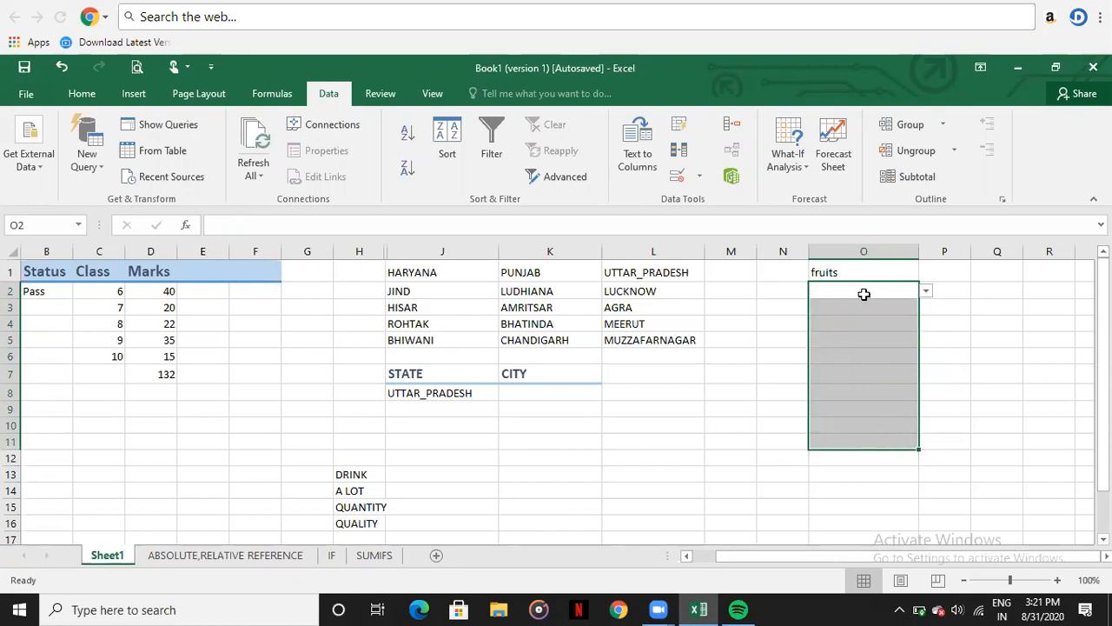
Examine the drop-down choices offered in cell O2 with the fruit entries cleared.
left_click(926, 291)
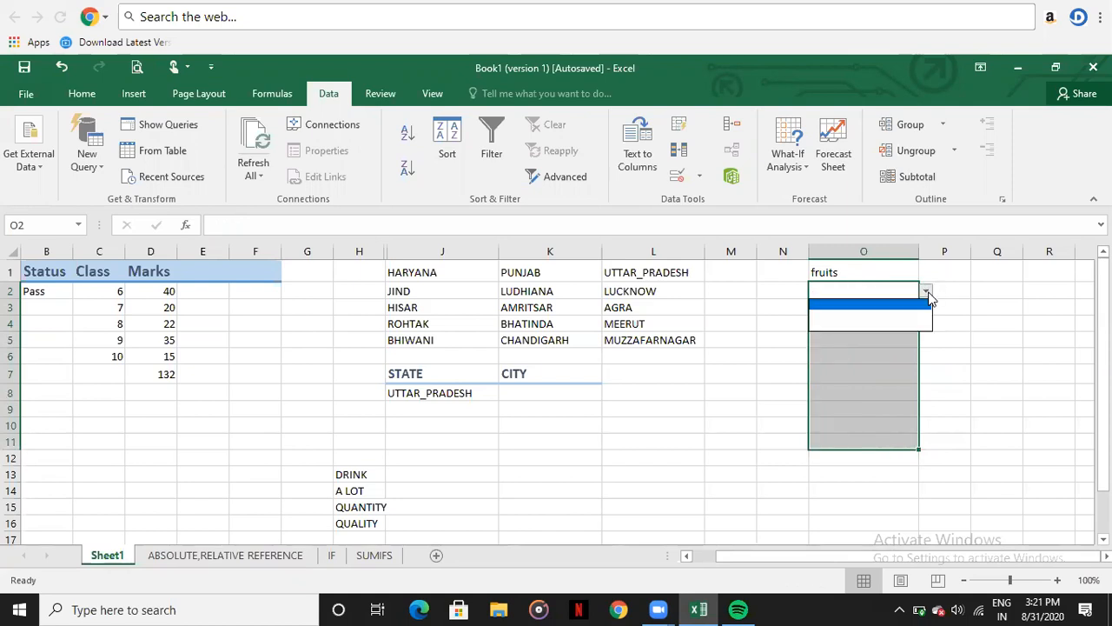
left_click(856, 286)
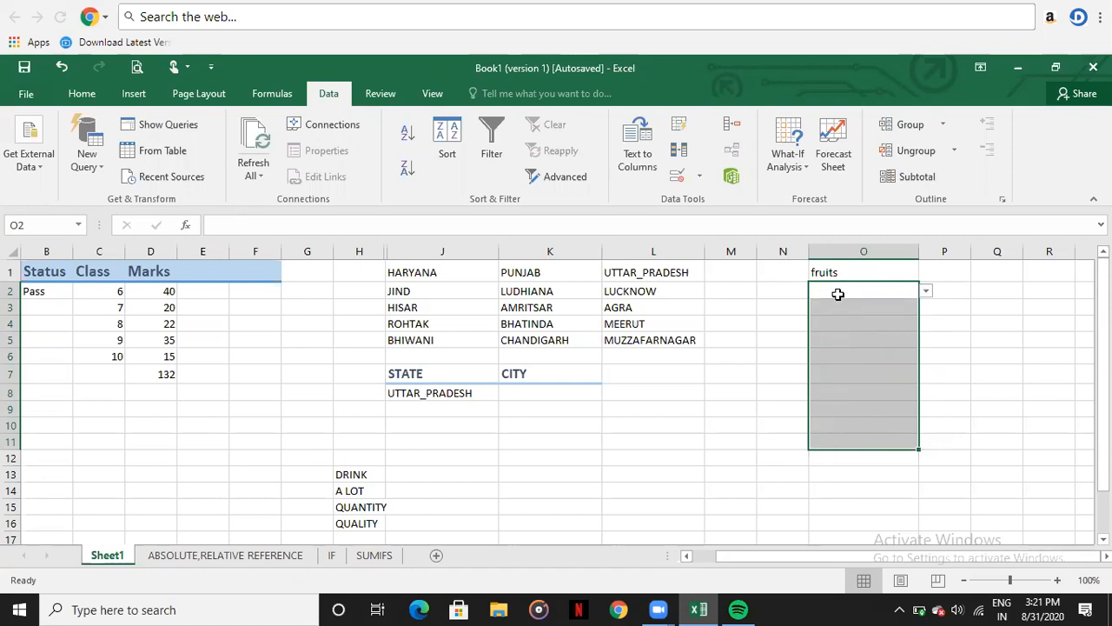
left_click(926, 292)
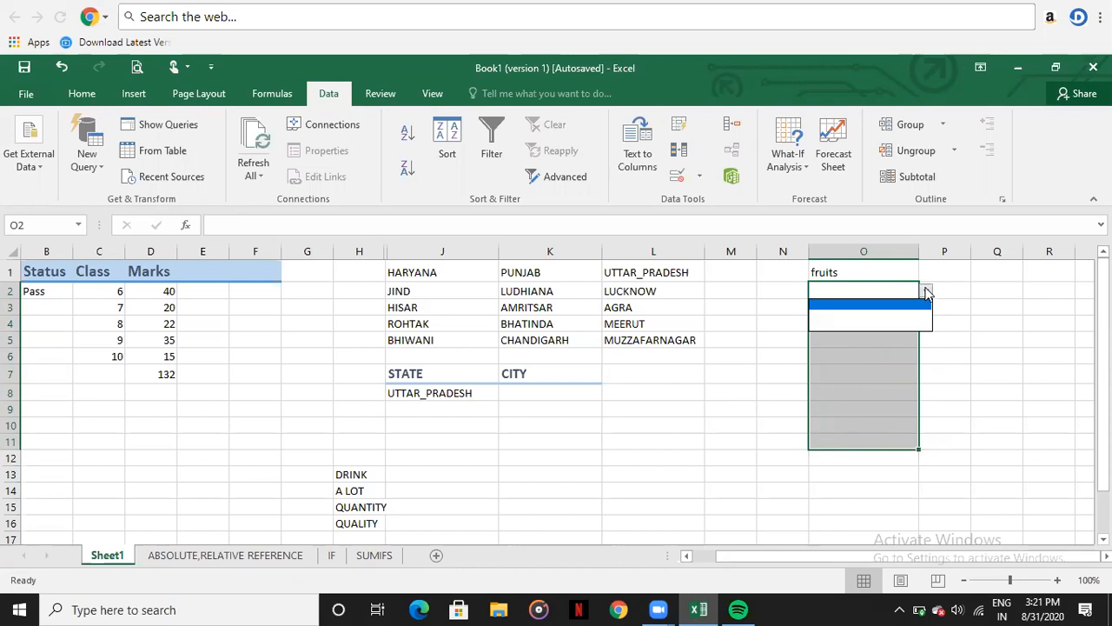
left_click(867, 289)
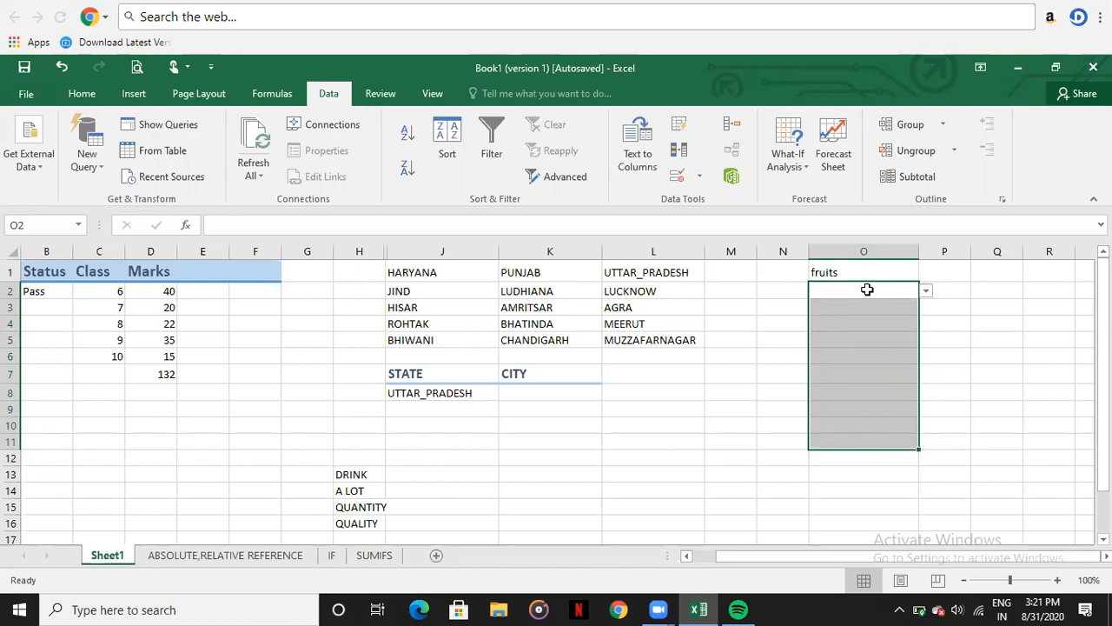
type("tomata")
key("Return")
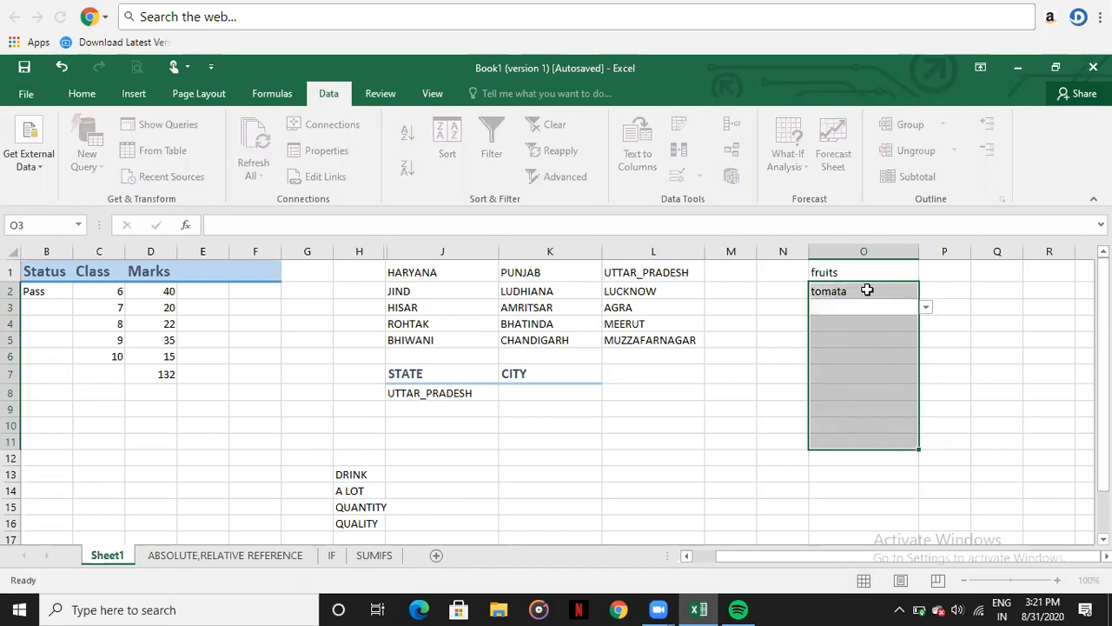
key("BackSpace")
Enter tomato, potato and ladyfinger in cells O2, O3 and O4.
left_click(867, 290)
type("tom")
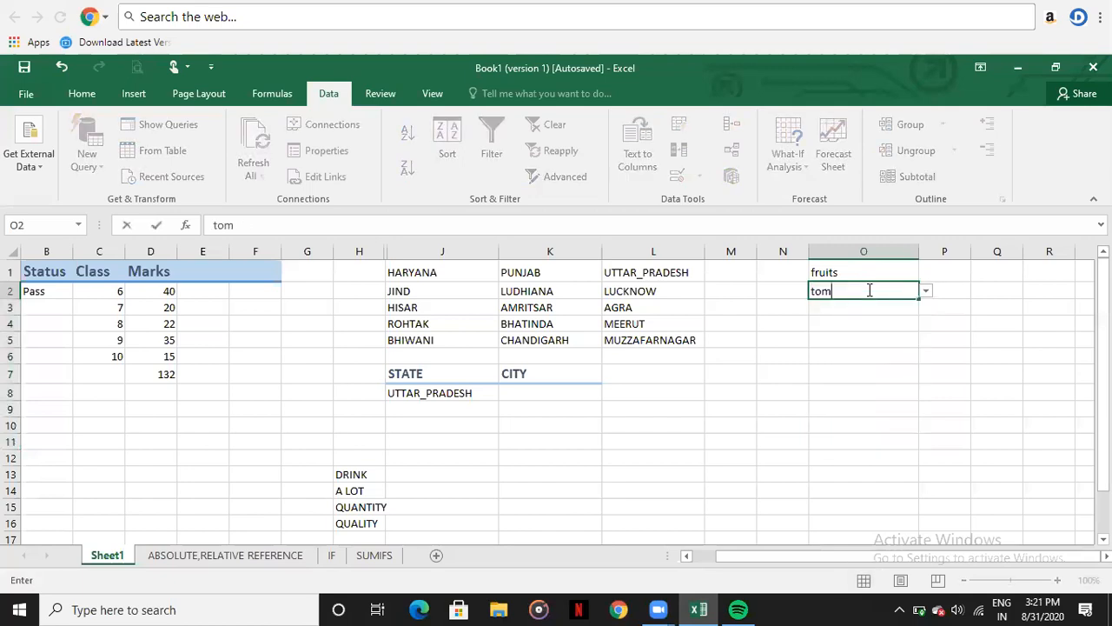
type("ato")
key("Return")
type("p")
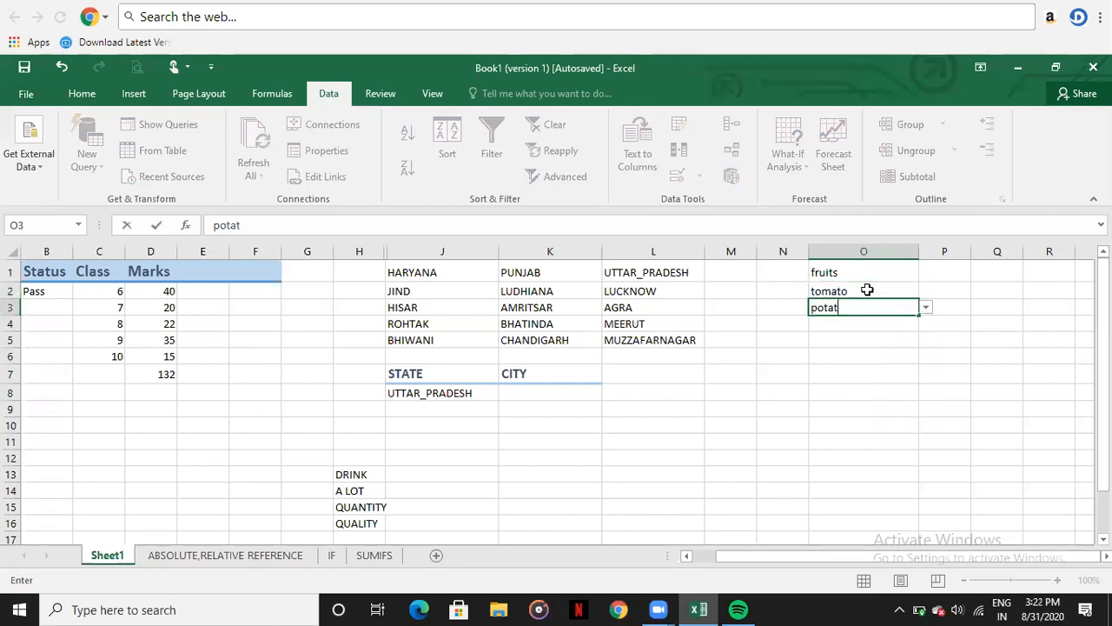
key("Return")
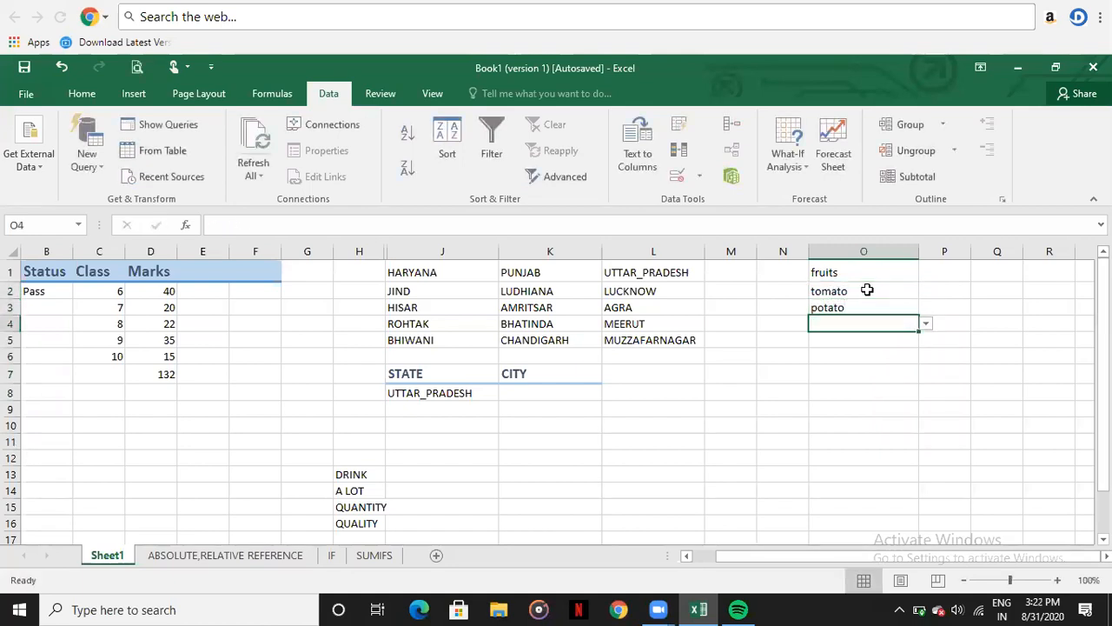
type("la")
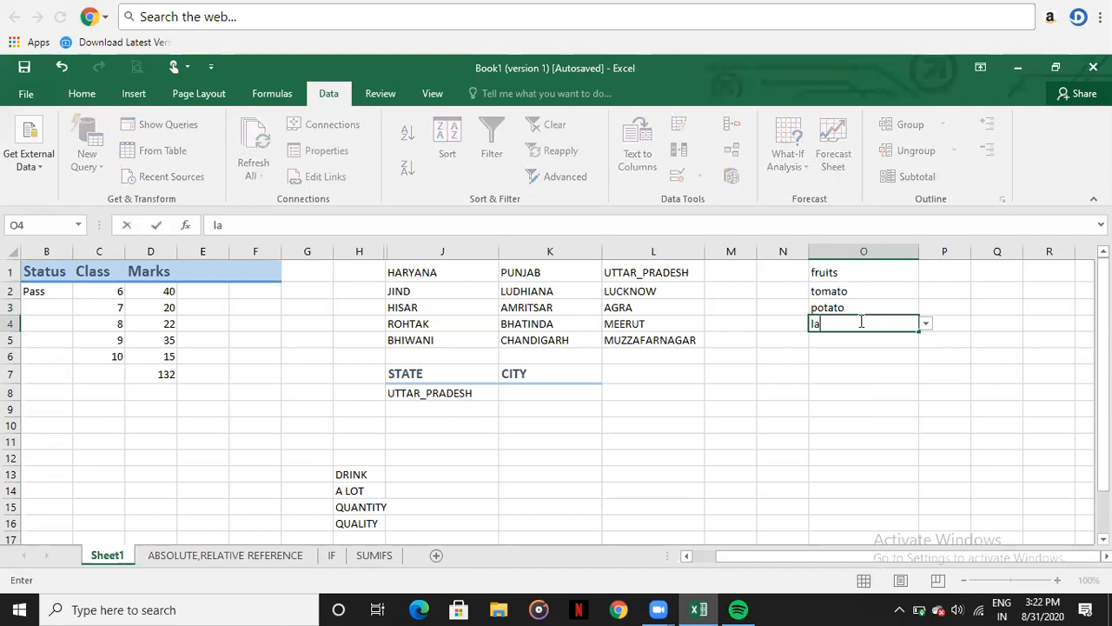
type("dyfinger")
key("Return")
View the choices in O2's drop-down list, and choose ladyfinger from the list in O3.
left_click(852, 292)
left_click(926, 293)
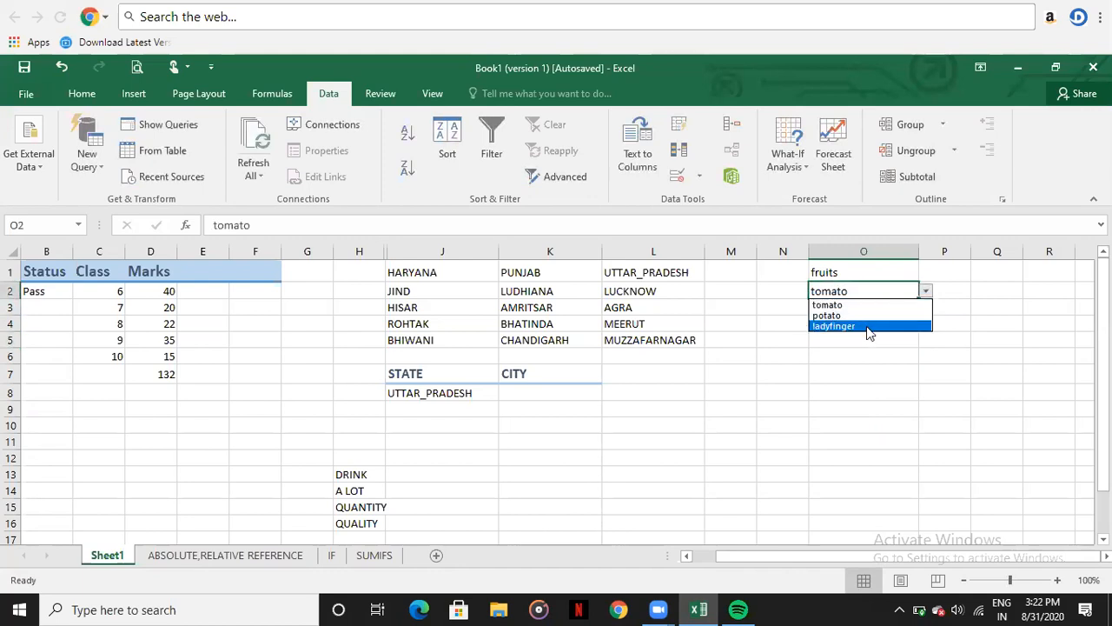
left_click(806, 310)
left_click(826, 306)
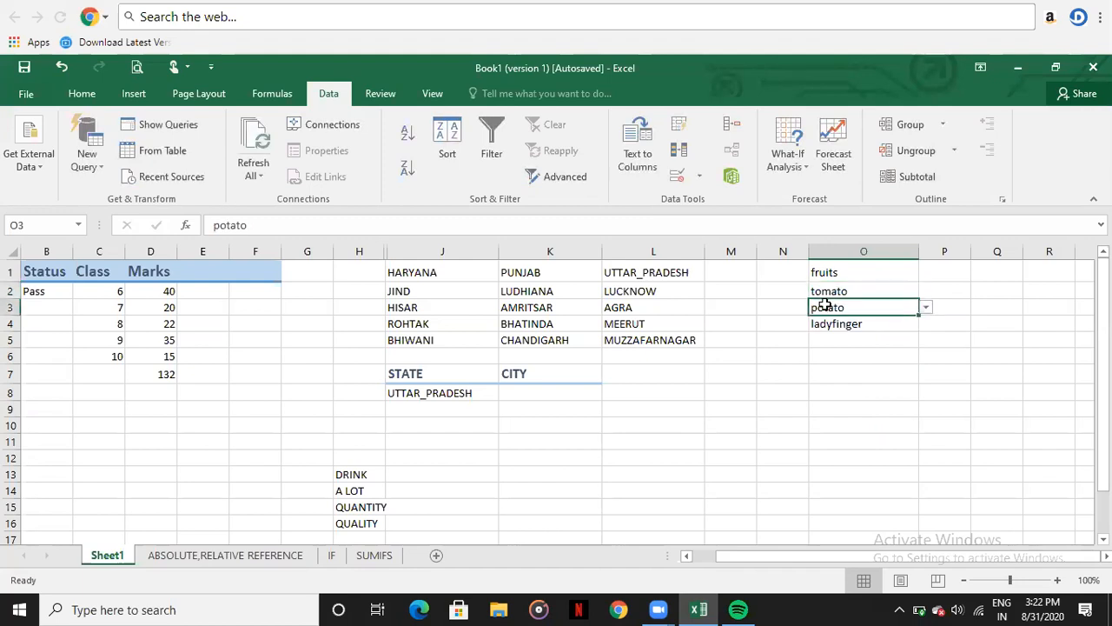
left_click(926, 308)
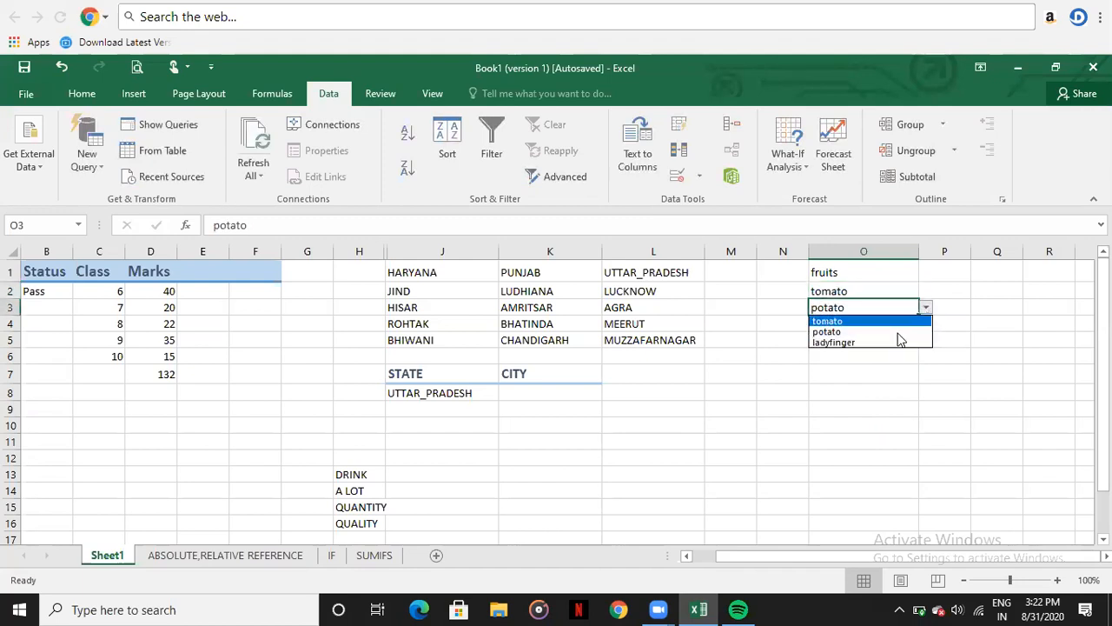
left_click(895, 342)
View the choices in O3's drop-down list, and enter potato in O3.
left_click(876, 326)
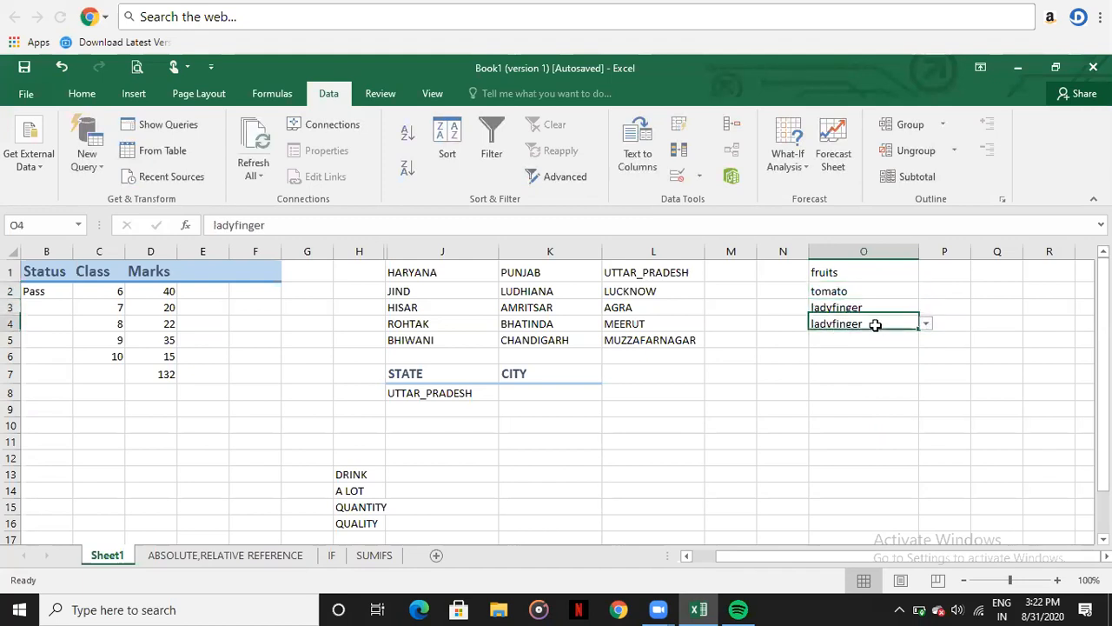
left_click(874, 309)
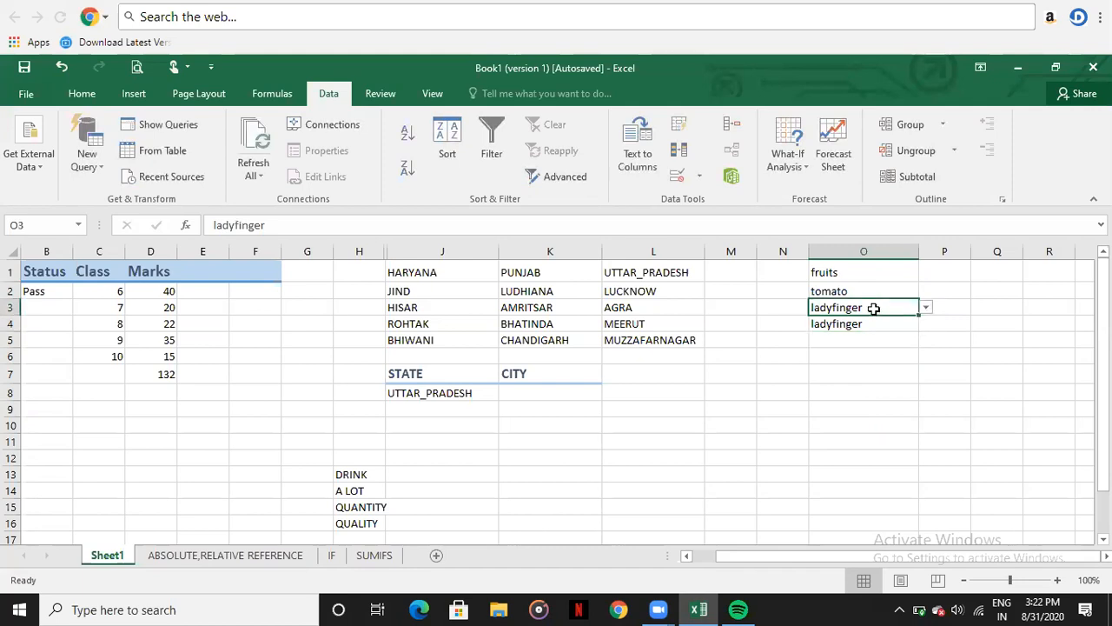
left_click(927, 308)
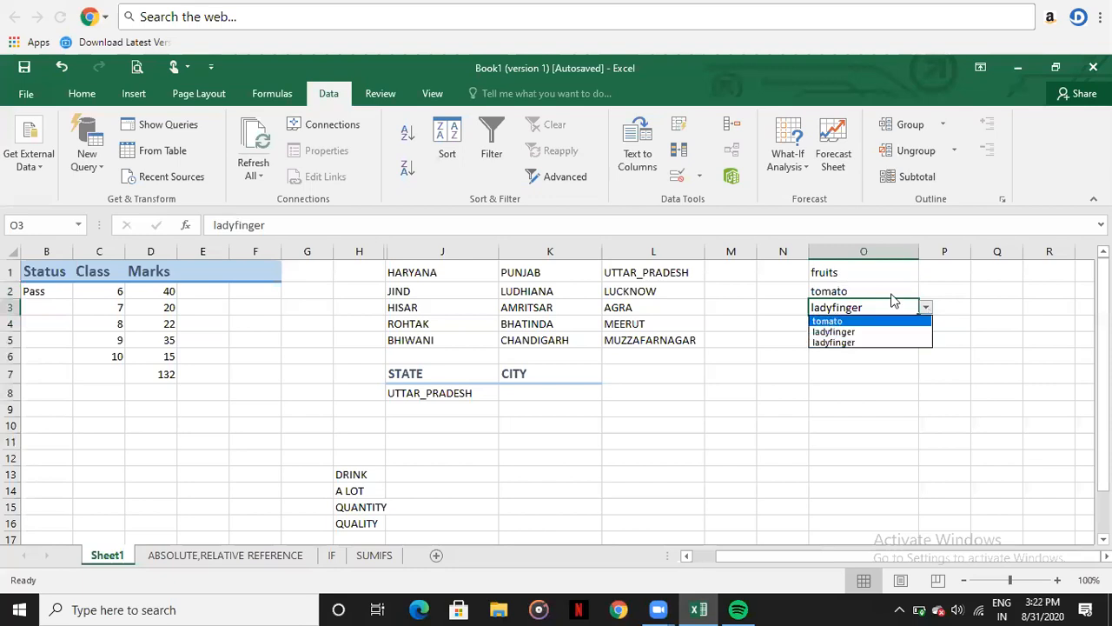
left_click(888, 304)
type("p")
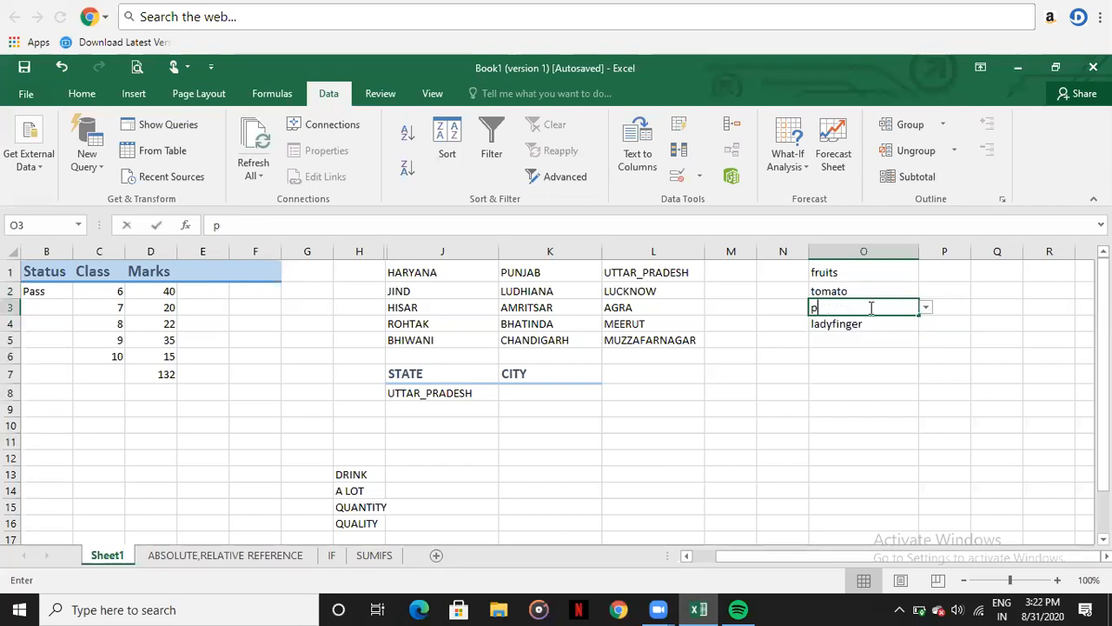
type("otato")
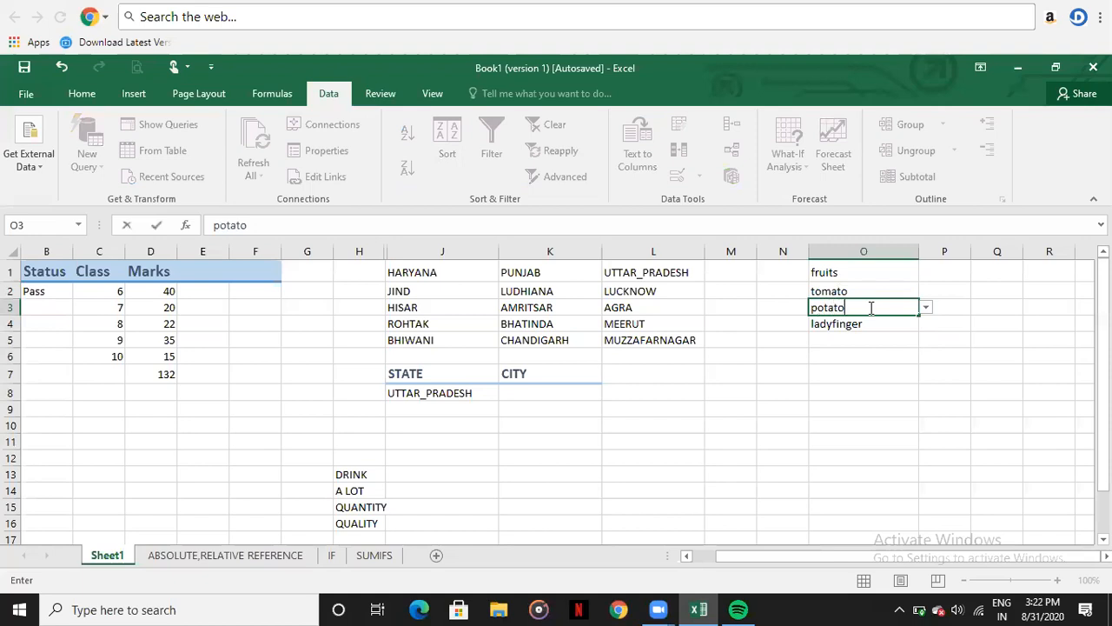
key("Return")
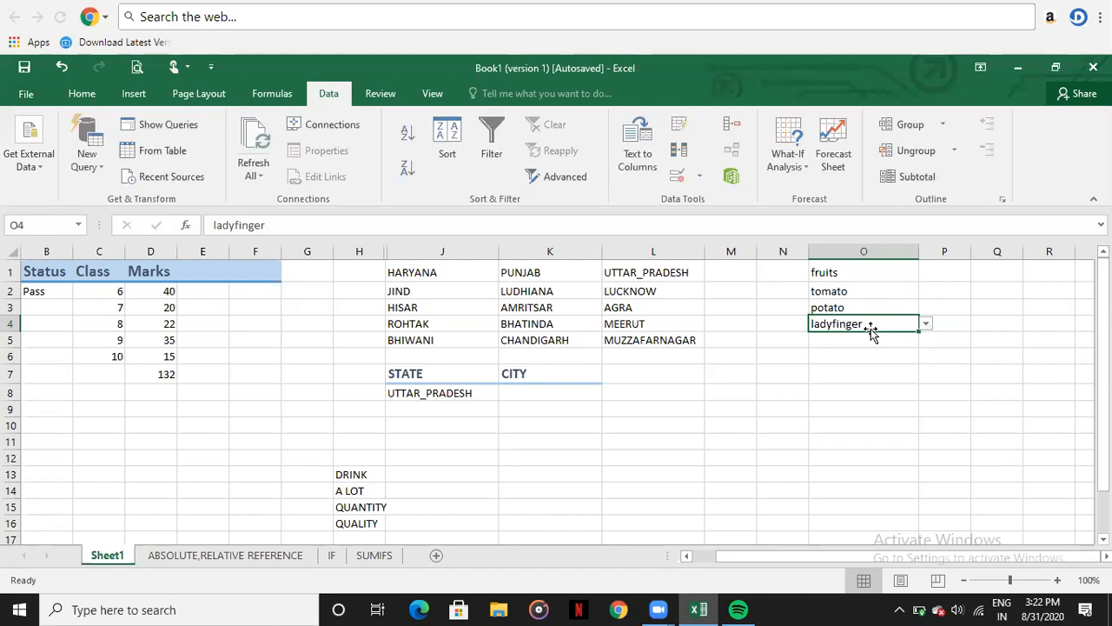
Set the Status in B3 to Fail and in B4 to Pass using their drop-down lists.
left_click(165, 292)
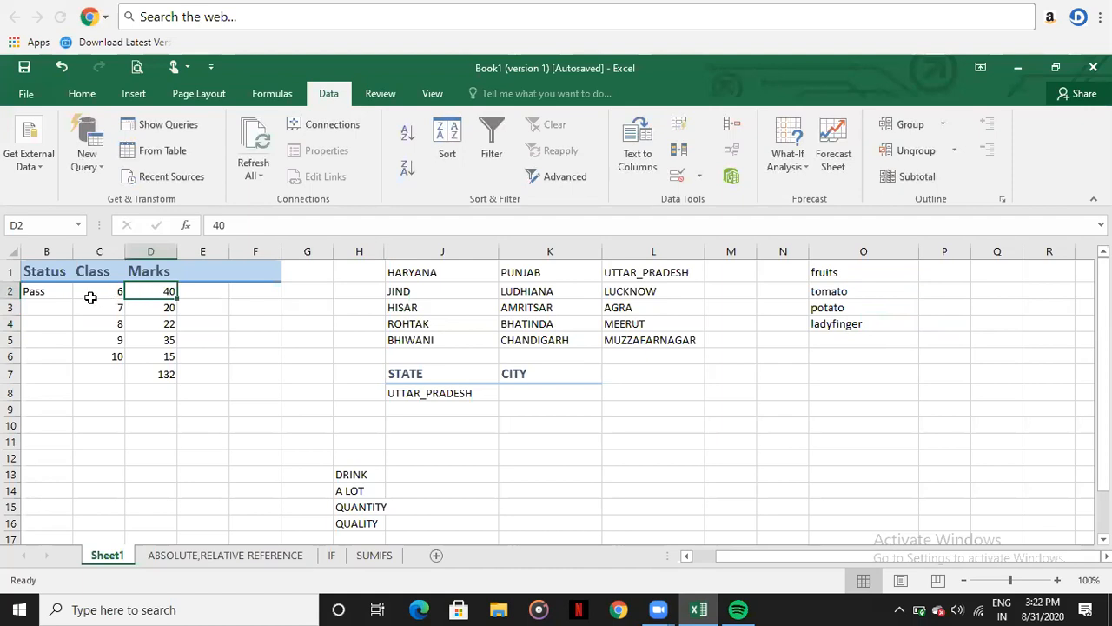
left_click_drag(796, 560, 678, 576)
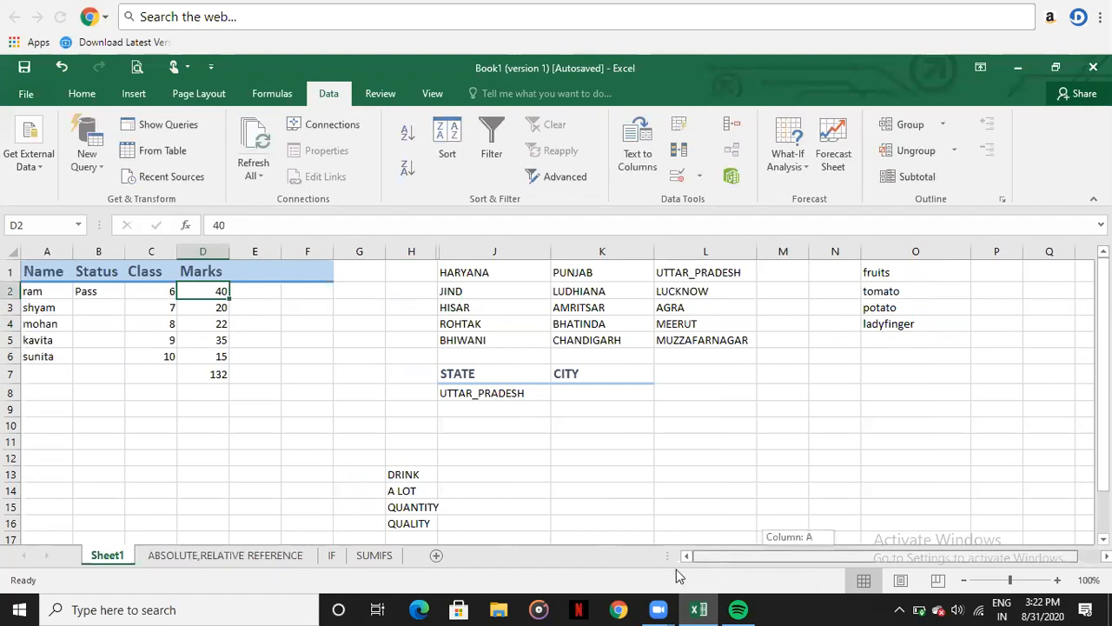
left_click(94, 306)
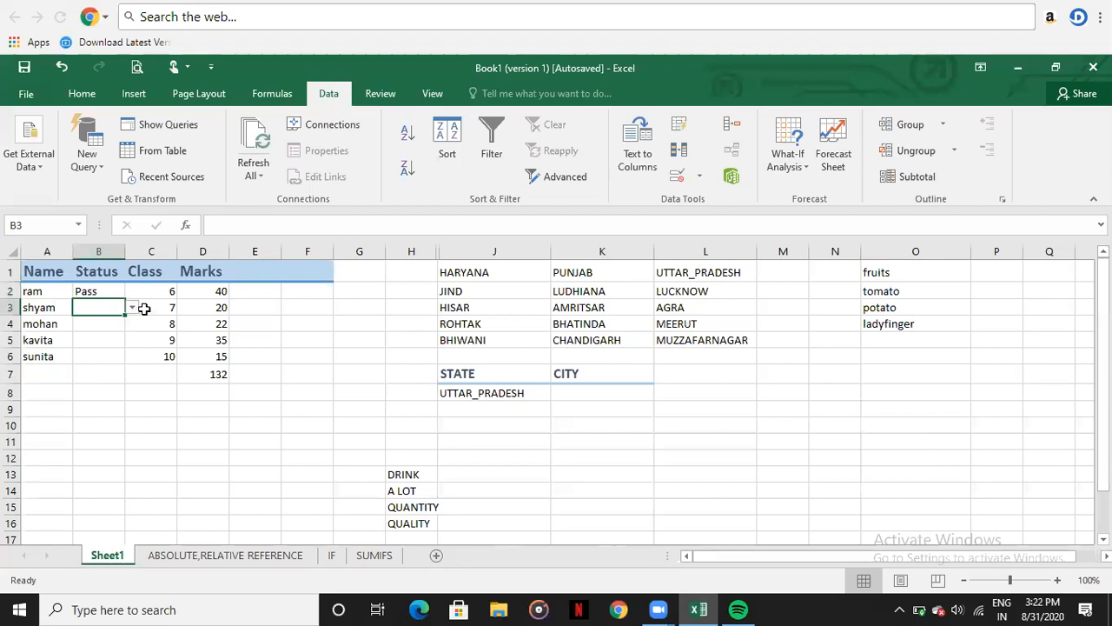
left_click(135, 309)
left_click(109, 333)
left_click(133, 308)
left_click(118, 330)
left_click(107, 325)
left_click(131, 324)
left_click(125, 336)
Set the Status in B5 to Fail and in B6 to Pass using their drop-down lists.
left_click(105, 339)
left_click(133, 339)
left_click(104, 363)
left_click(105, 358)
left_click(131, 358)
left_click(108, 366)
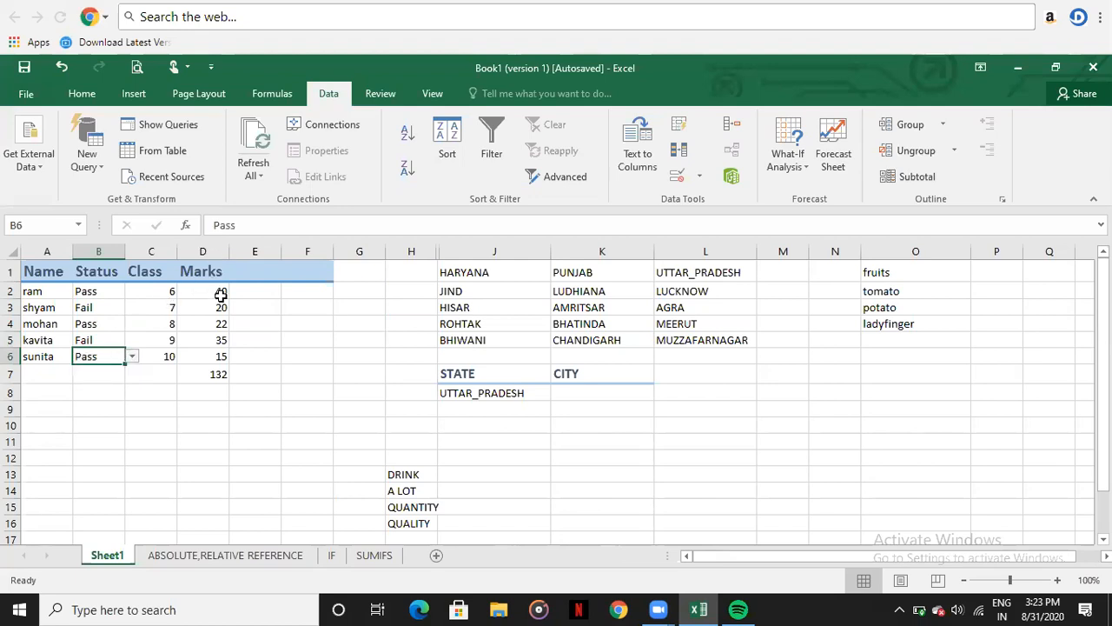
Check the formula in D7, and total the marks in D2:D6 with AutoSum.
left_click(222, 375)
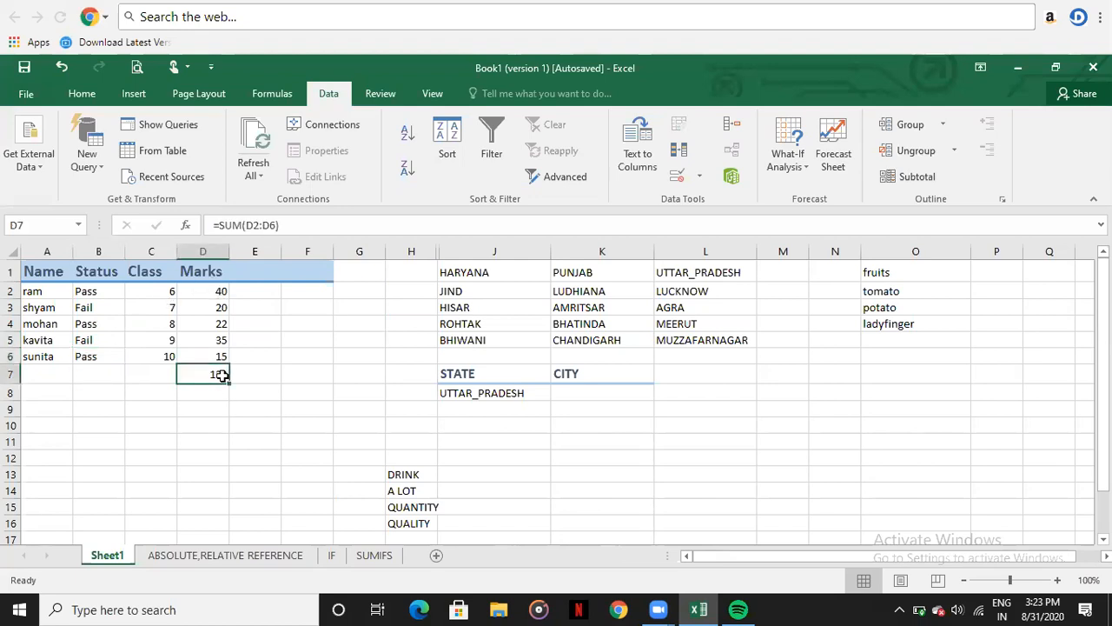
left_click_drag(204, 293, 207, 359)
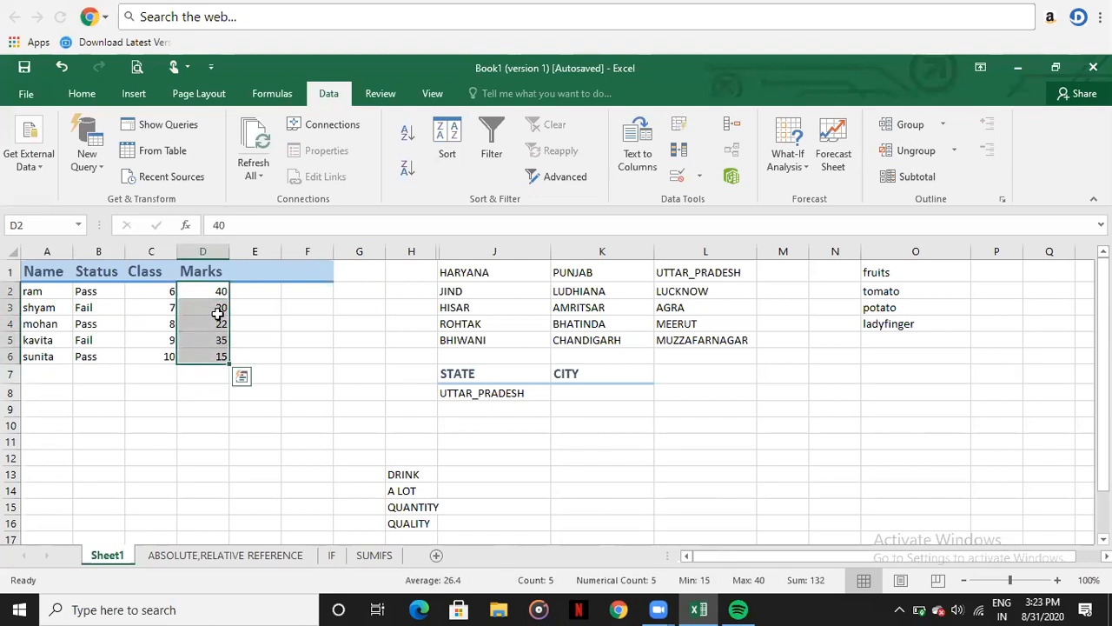
left_click(52, 165)
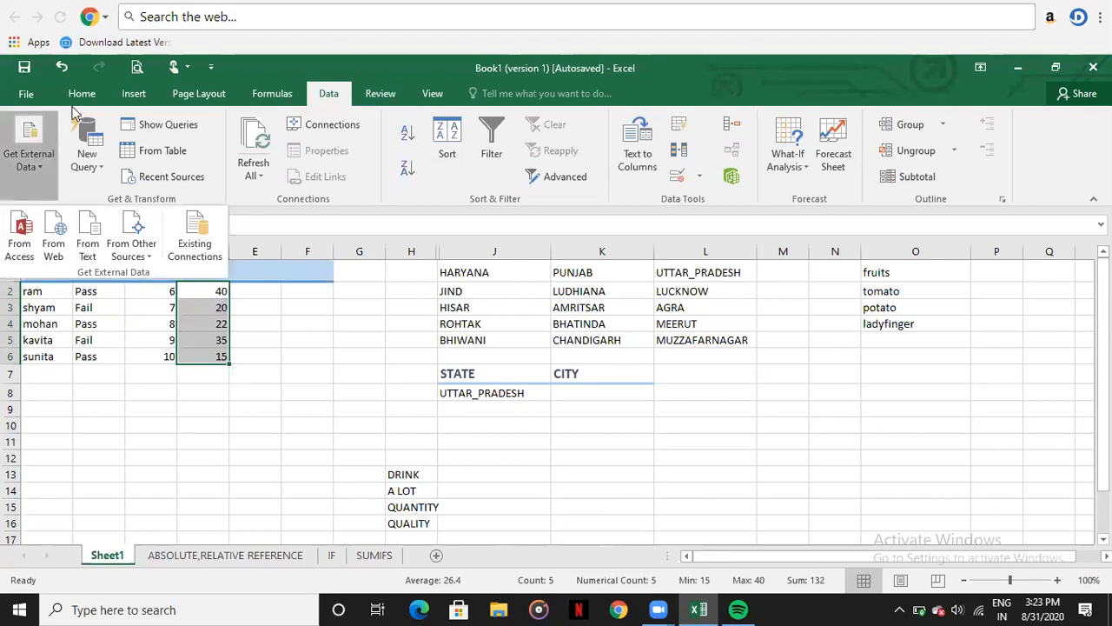
left_click(83, 96)
left_click(83, 95)
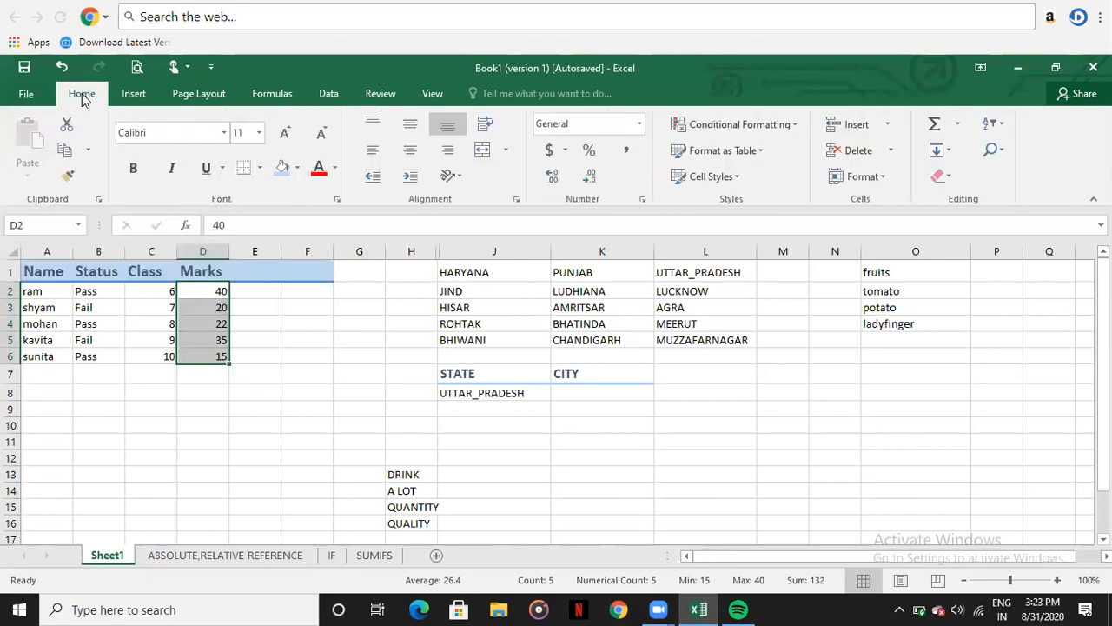
left_click(932, 127)
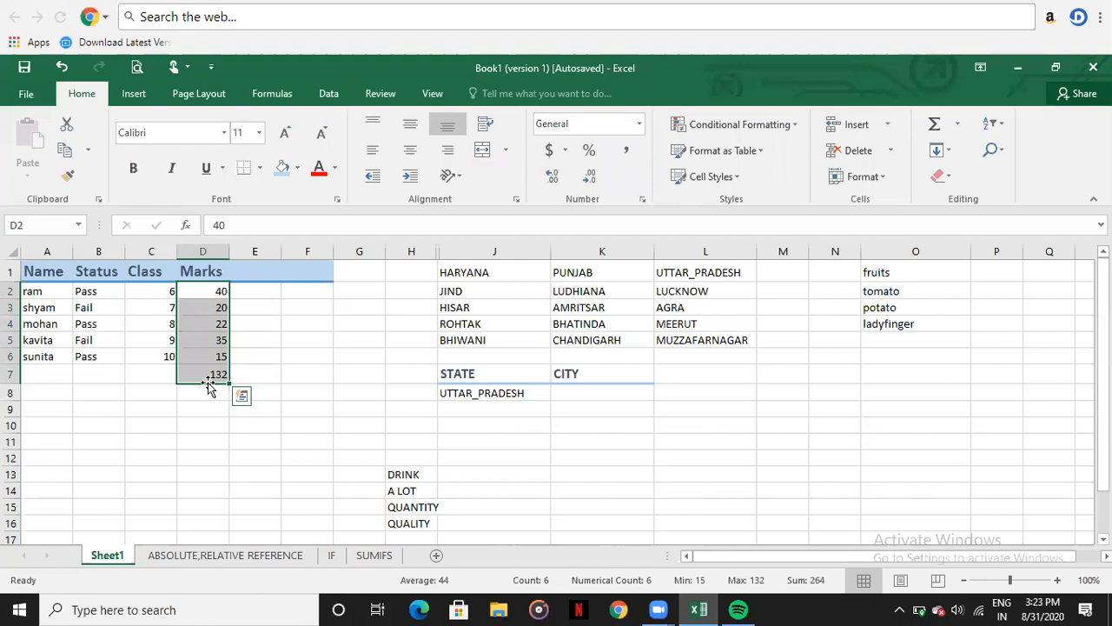
View the other AutoSum functions, and clear the total in D7.
left_click(959, 124)
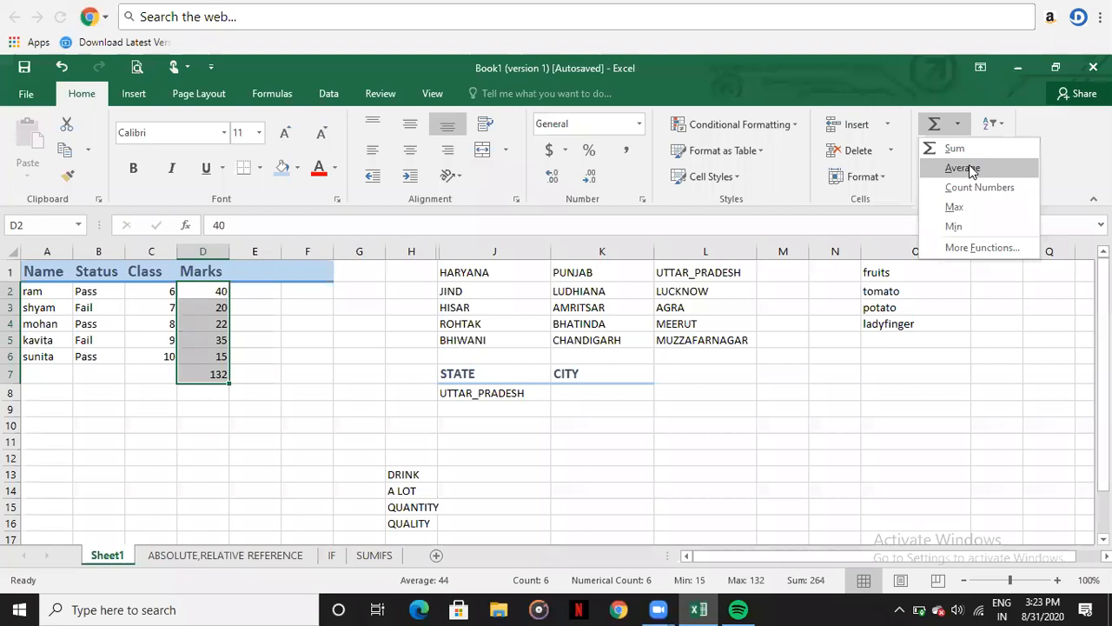
left_click(211, 371)
left_click(211, 371)
key("Delete")
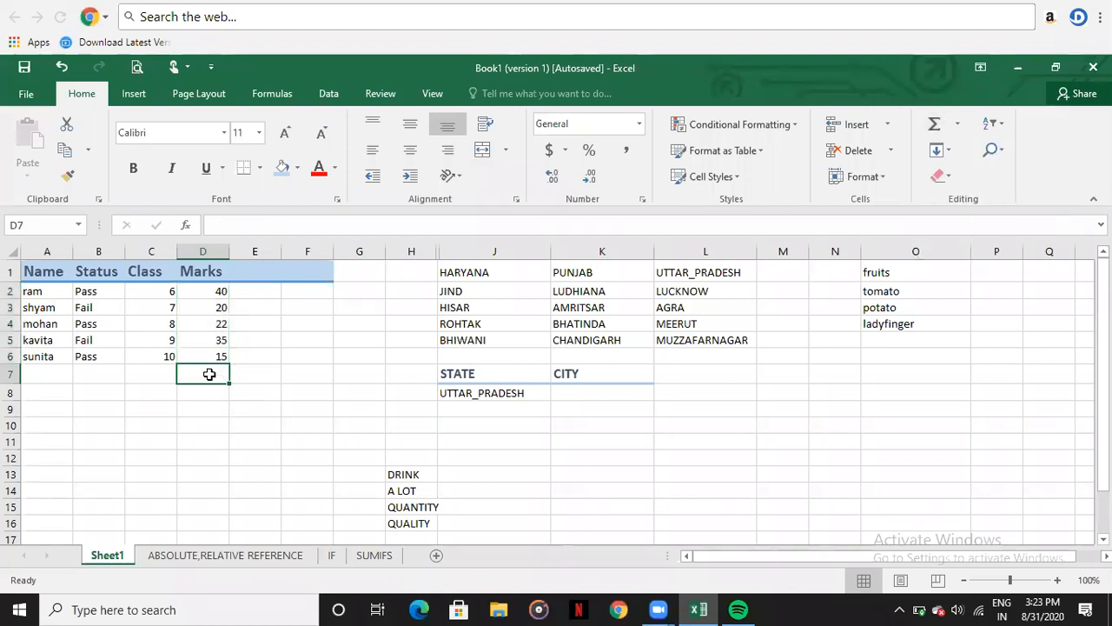
Calculate the average of the marks in D2:D6 with AutoSum's Average function, and clear the result from D7.
left_click_drag(218, 291, 218, 355)
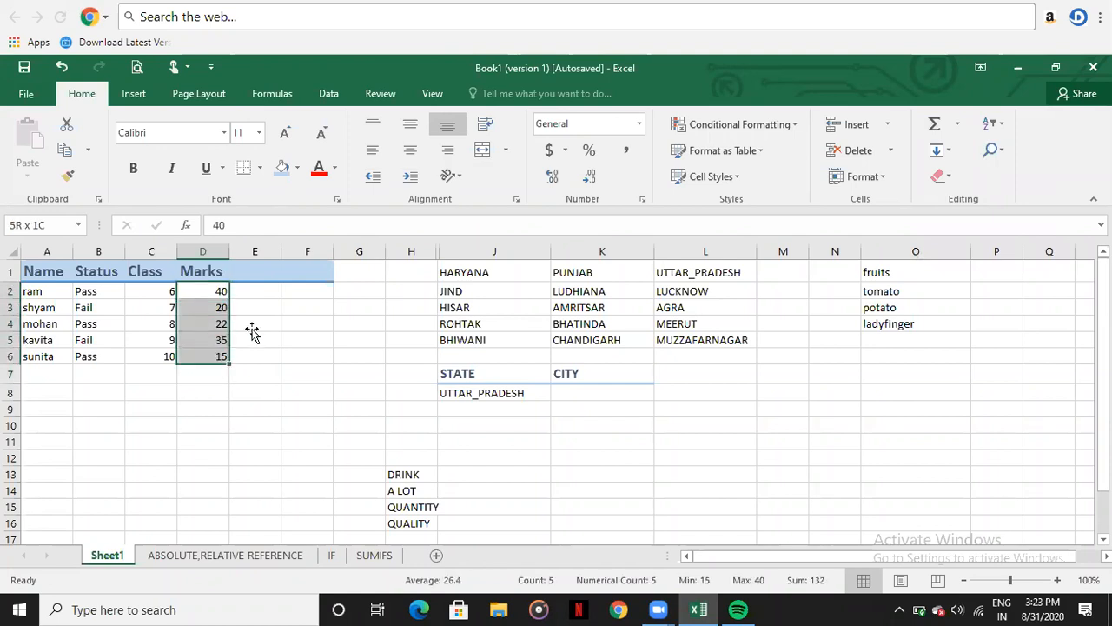
left_click(958, 123)
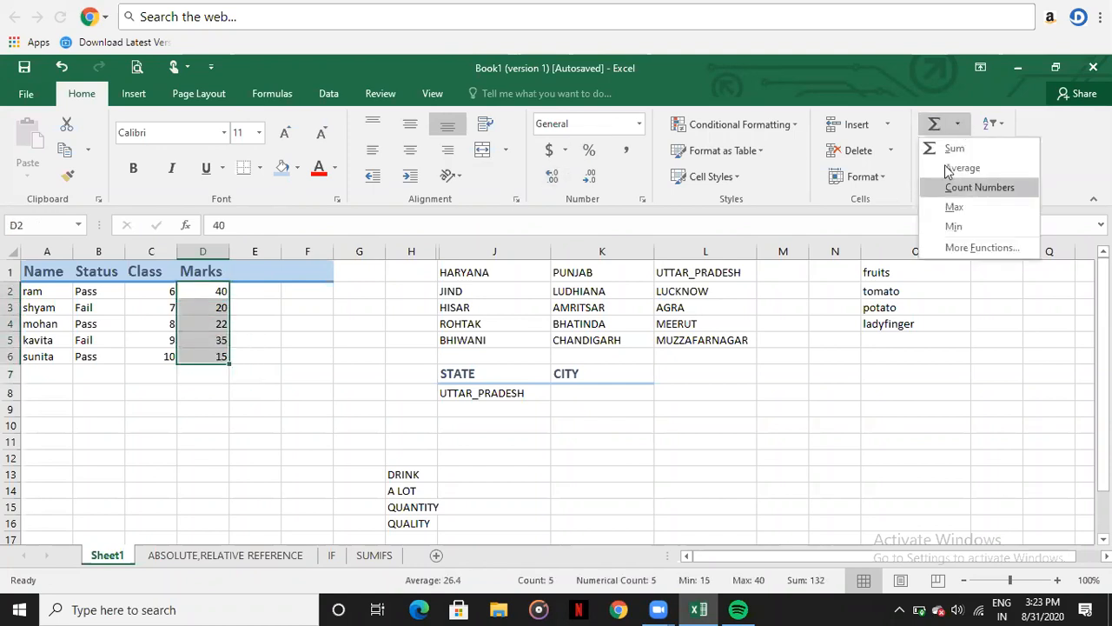
left_click(948, 168)
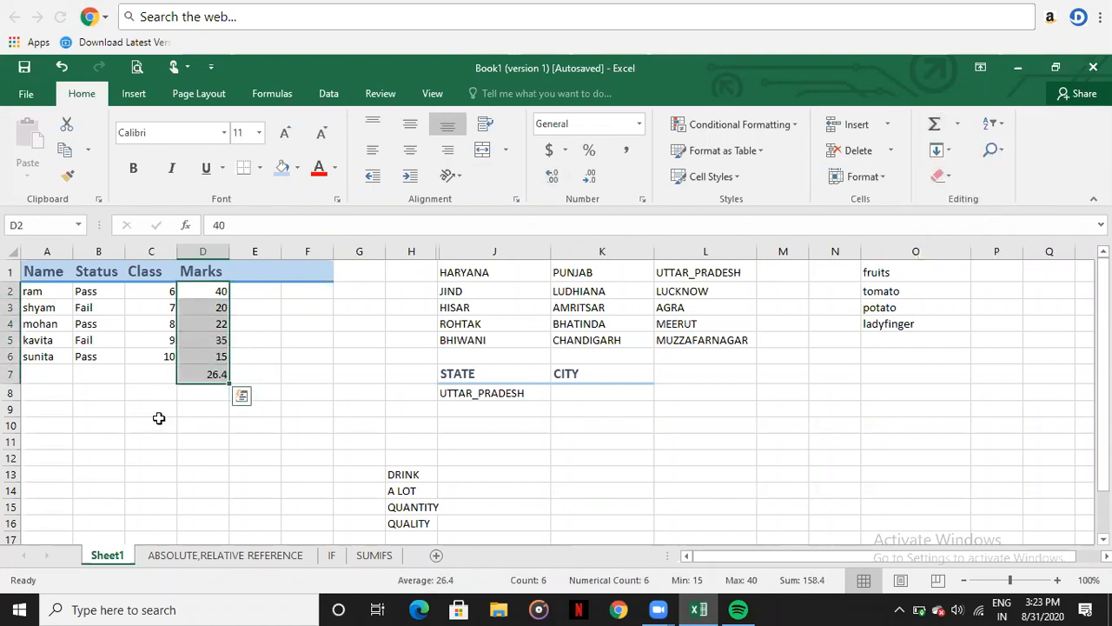
left_click(209, 374)
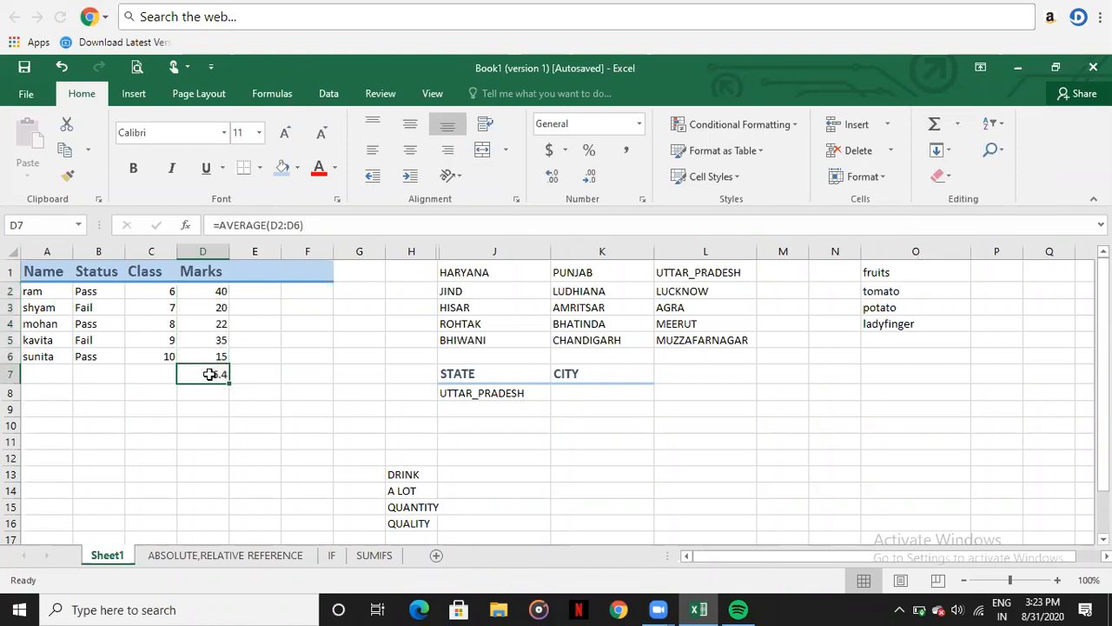
key("Delete")
Write the formula =SUM(D2:D6) in D7 for the marks.
left_click_drag(216, 345, 217, 348)
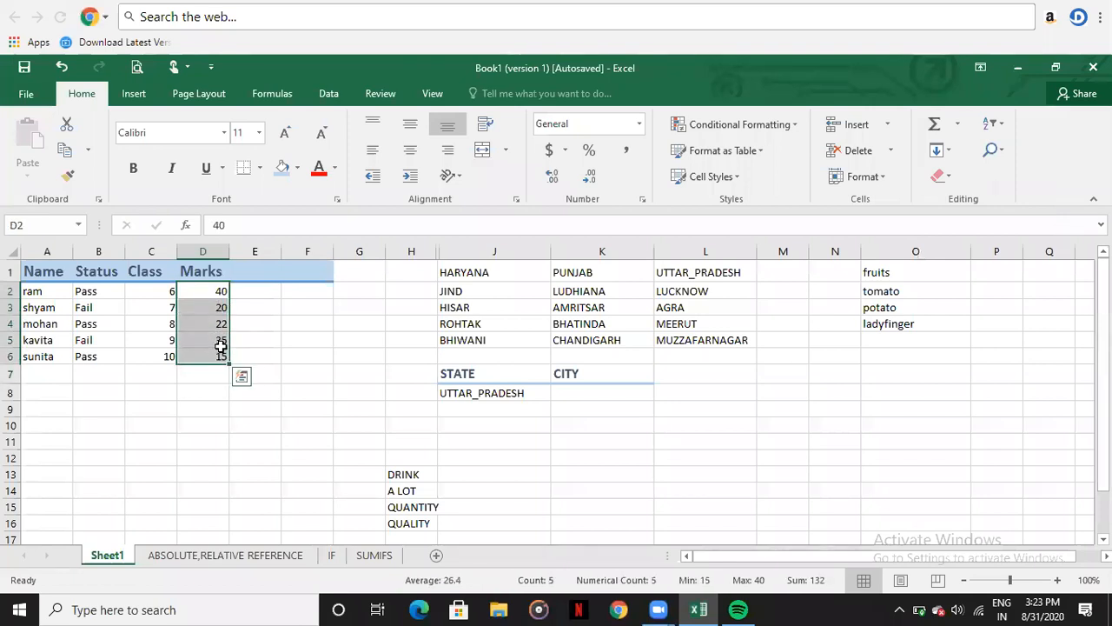
left_click(207, 374)
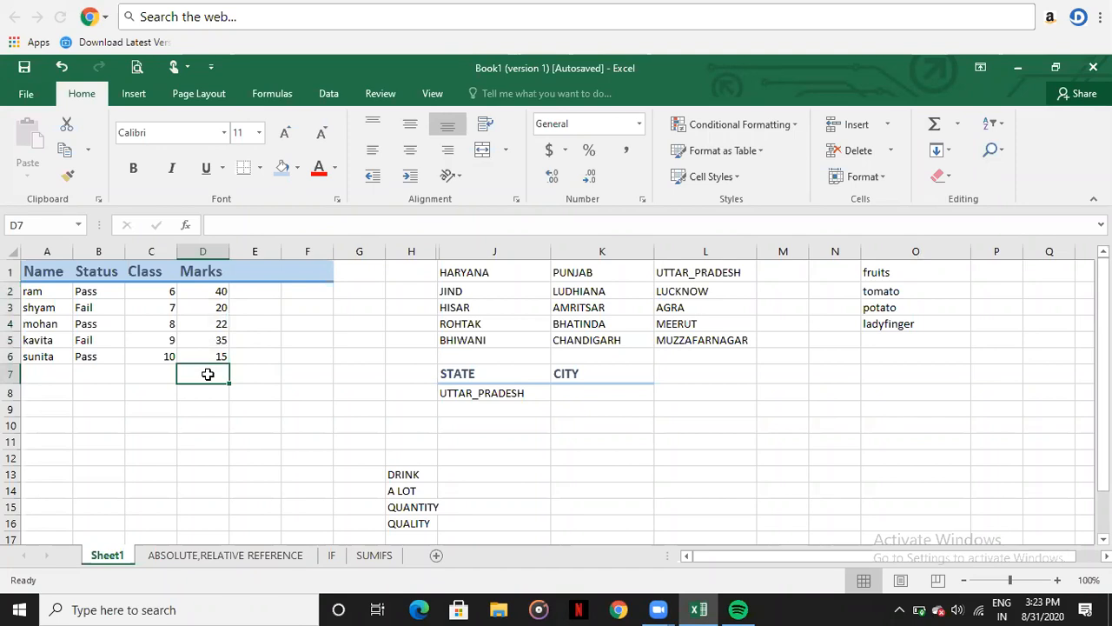
type("=")
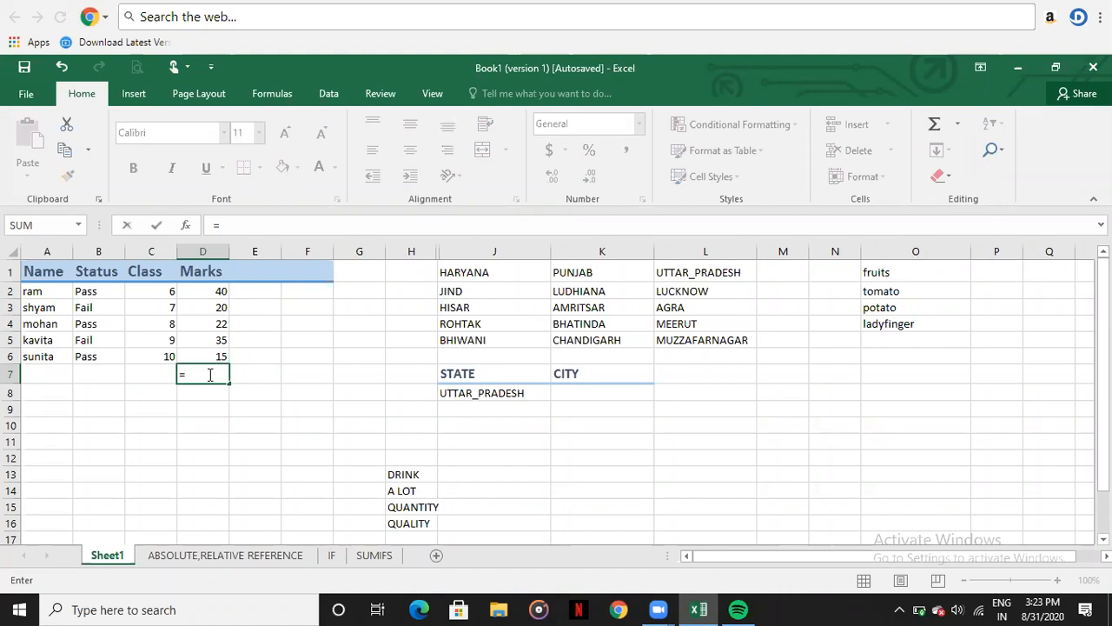
type("SUM")
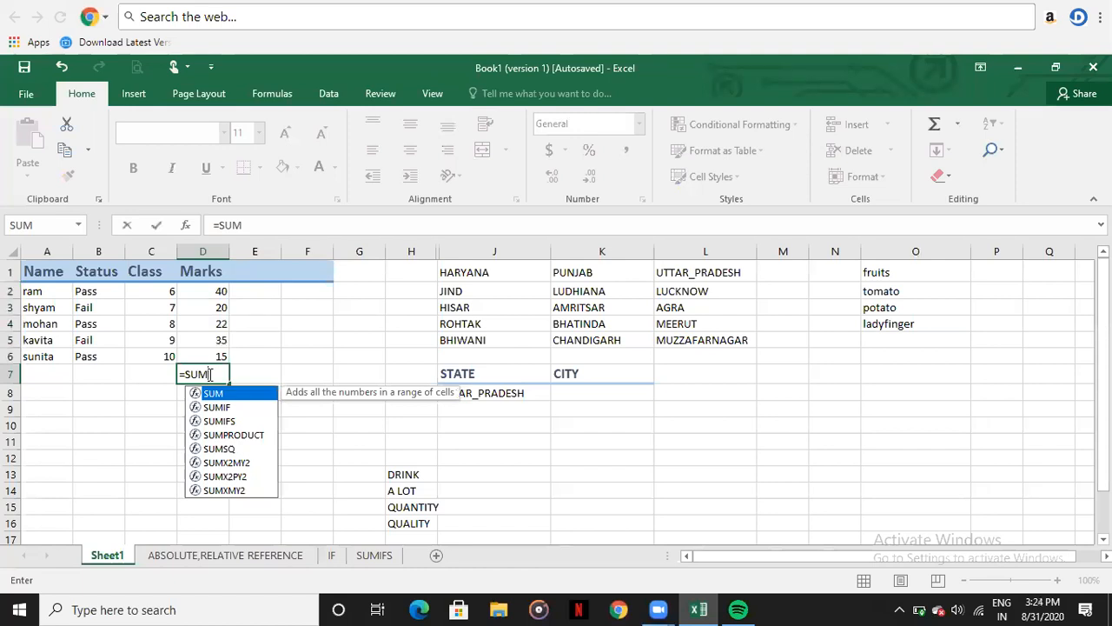
type("(")
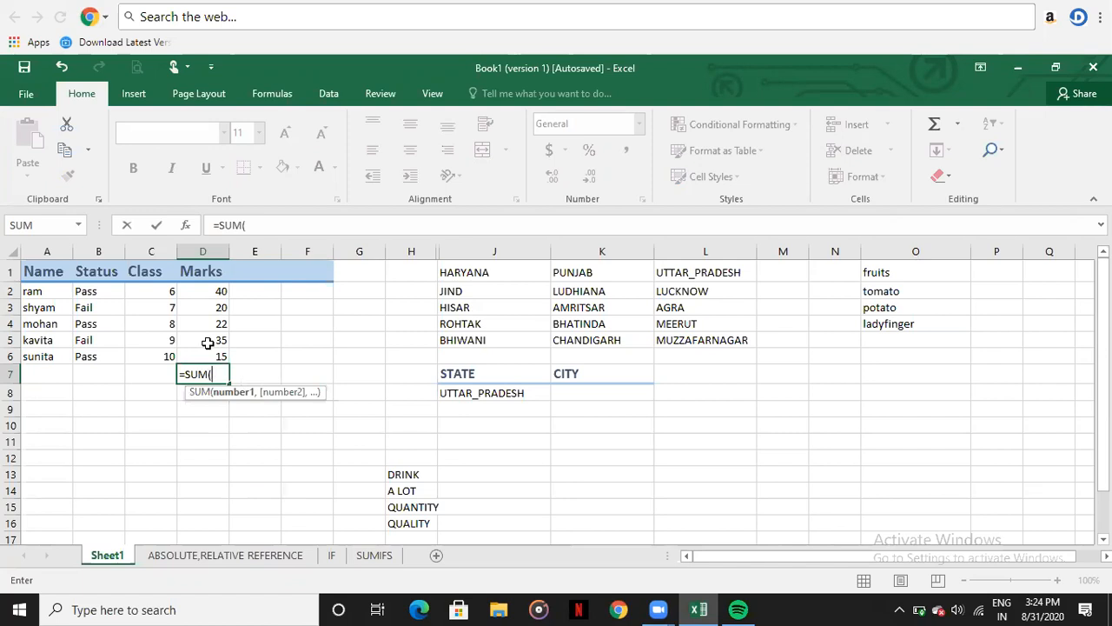
left_click(213, 294)
left_click_drag(213, 292, 221, 350)
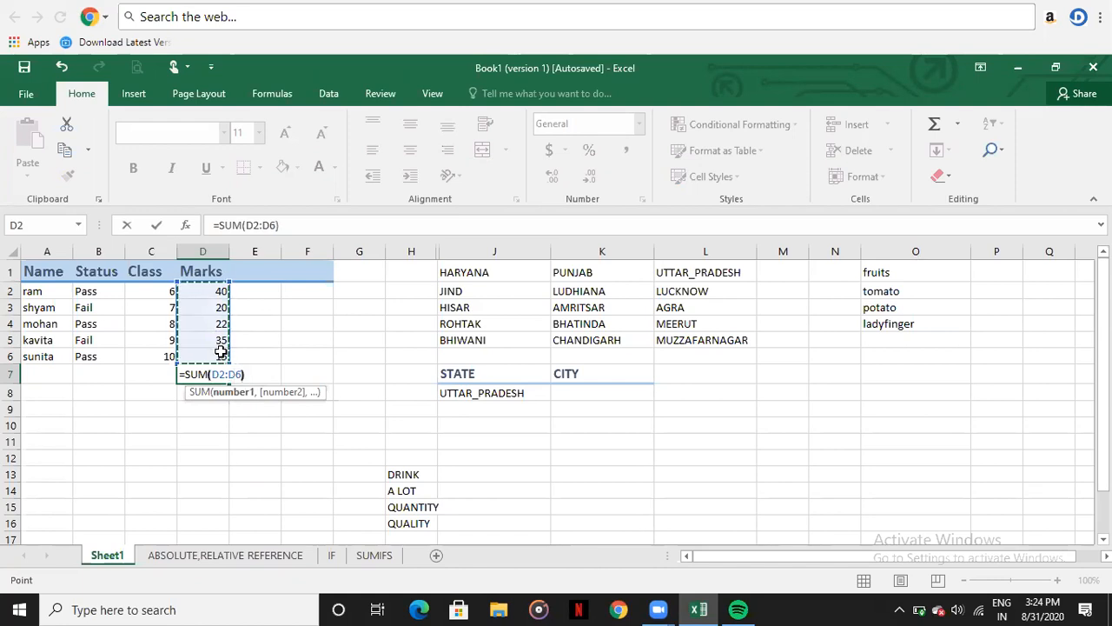
type(")")
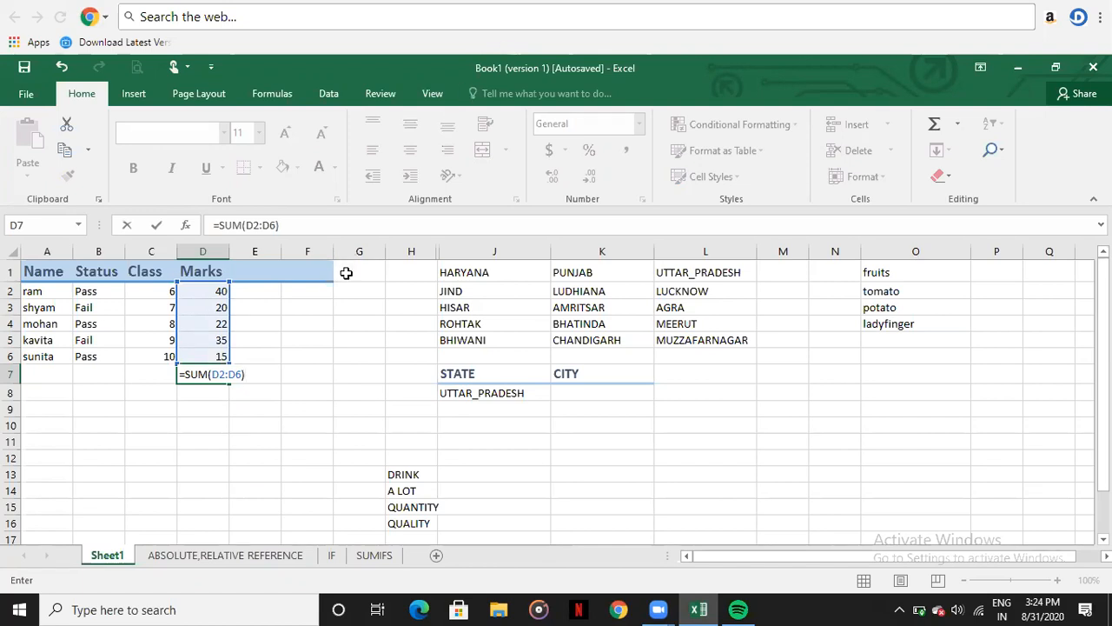
Erase the whole SUM formula being edited in D7.
key("BackSpace")
key("BackSpace")
key("BackSpace")
key("BackSpace")
key("BackSpace")
key("BackSpace")
key("BackSpace")
key("BackSpace")
key("BackSpace")
key("BackSpace")
key("BackSpace")
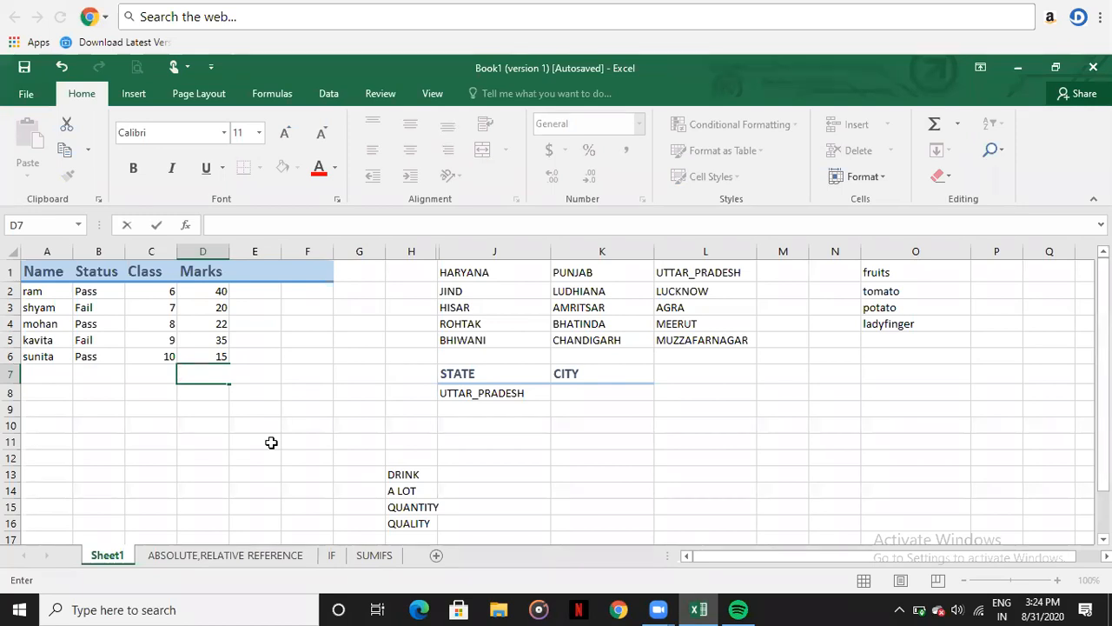
Enter the formula =SUM(D2:D6) in D7 to total the Marks column.
type("=")
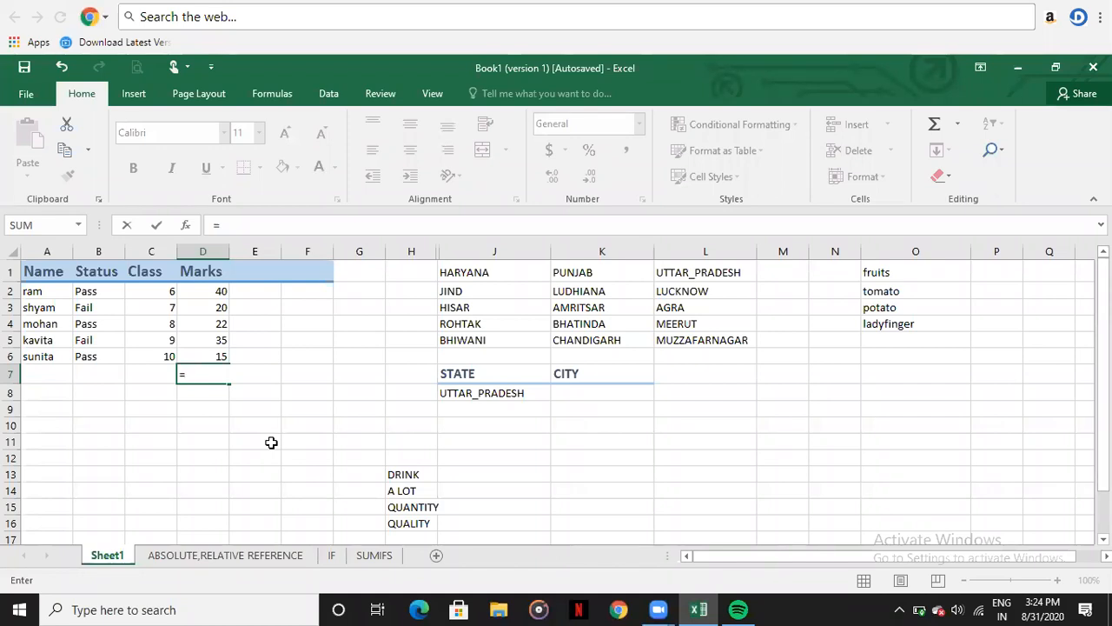
type("SUM")
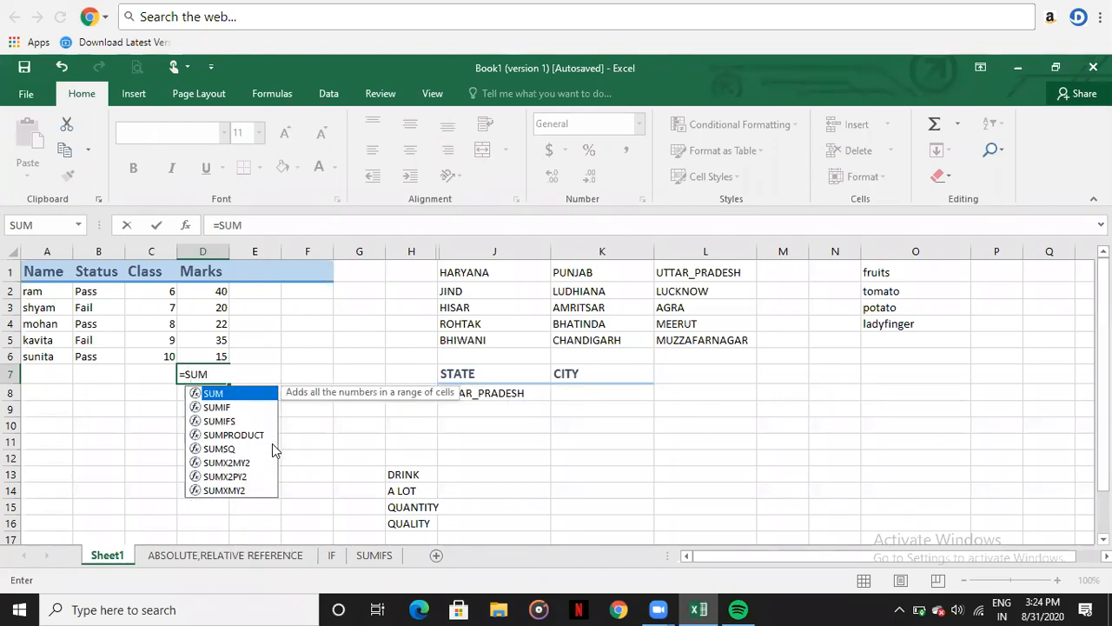
type("(")
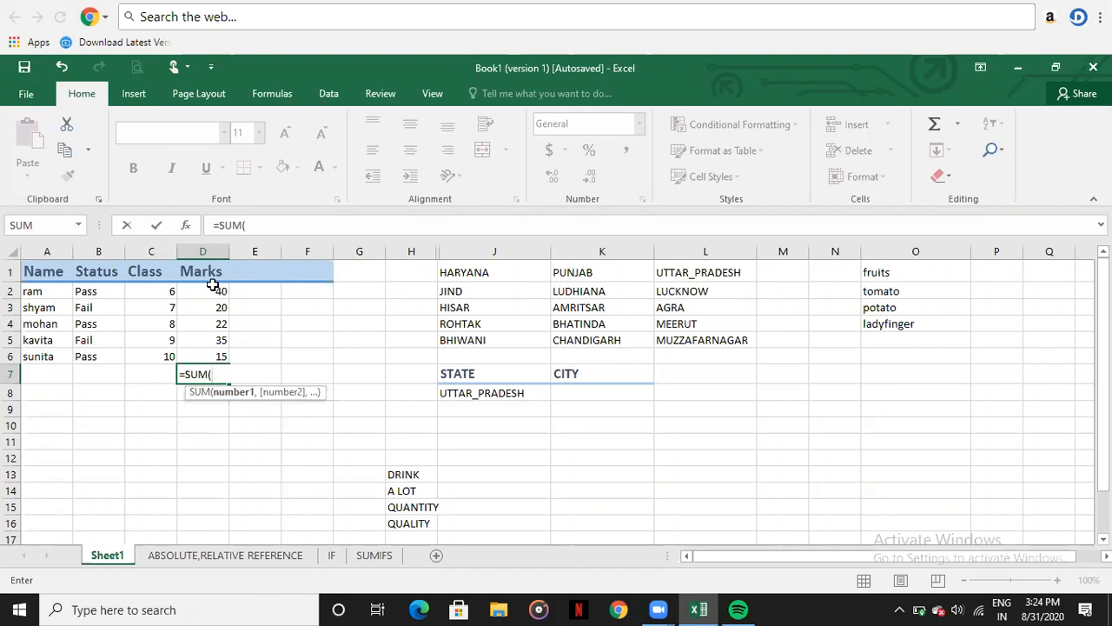
left_click_drag(212, 293, 213, 352)
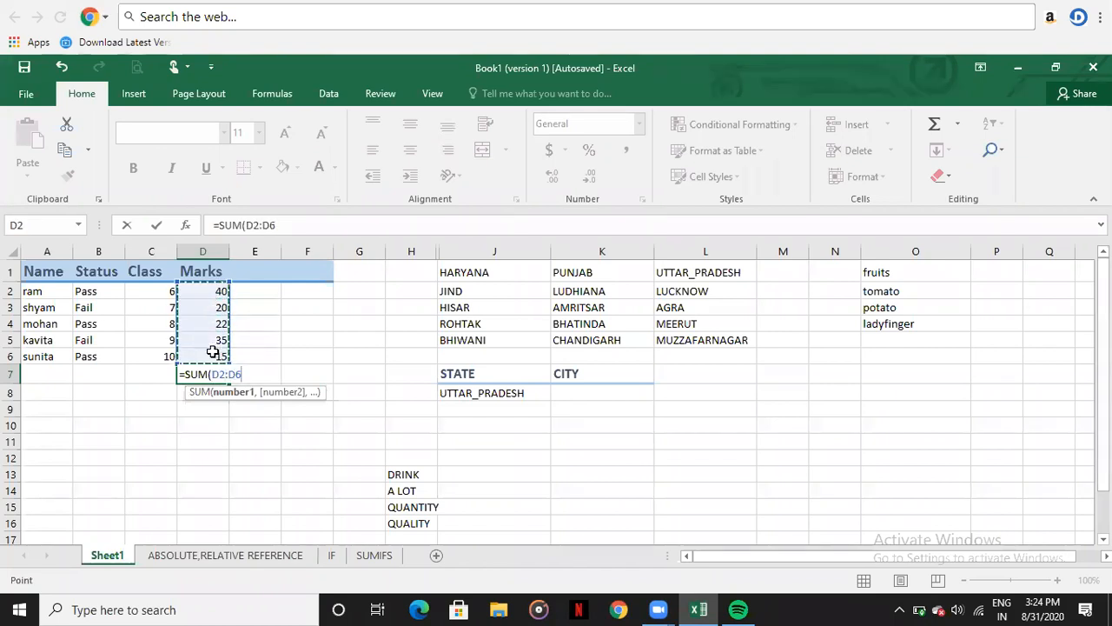
type(")")
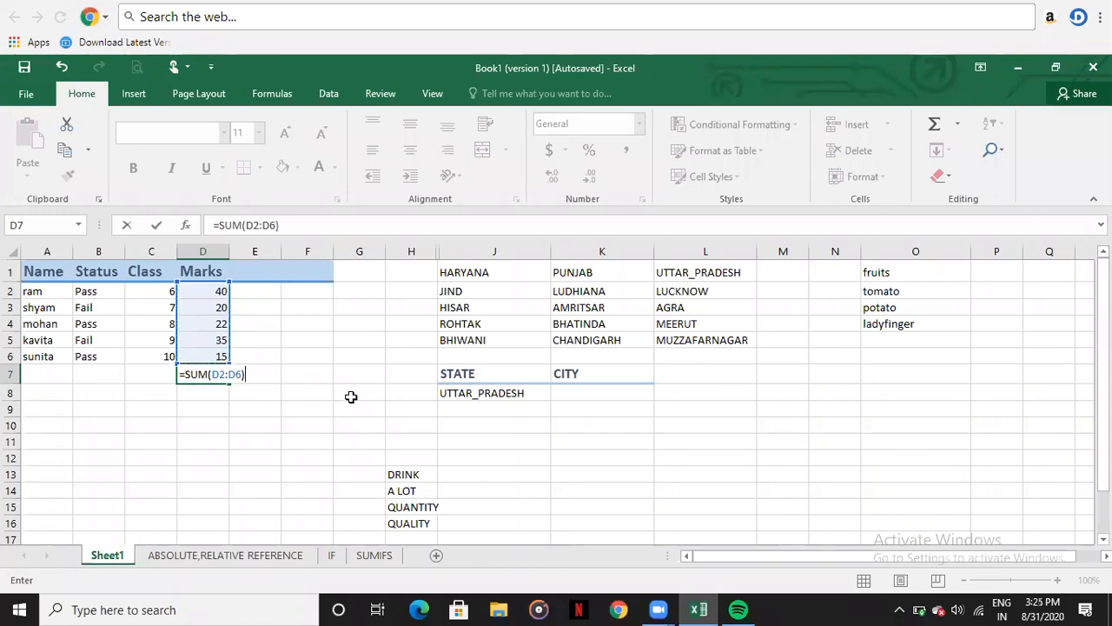
key("Return")
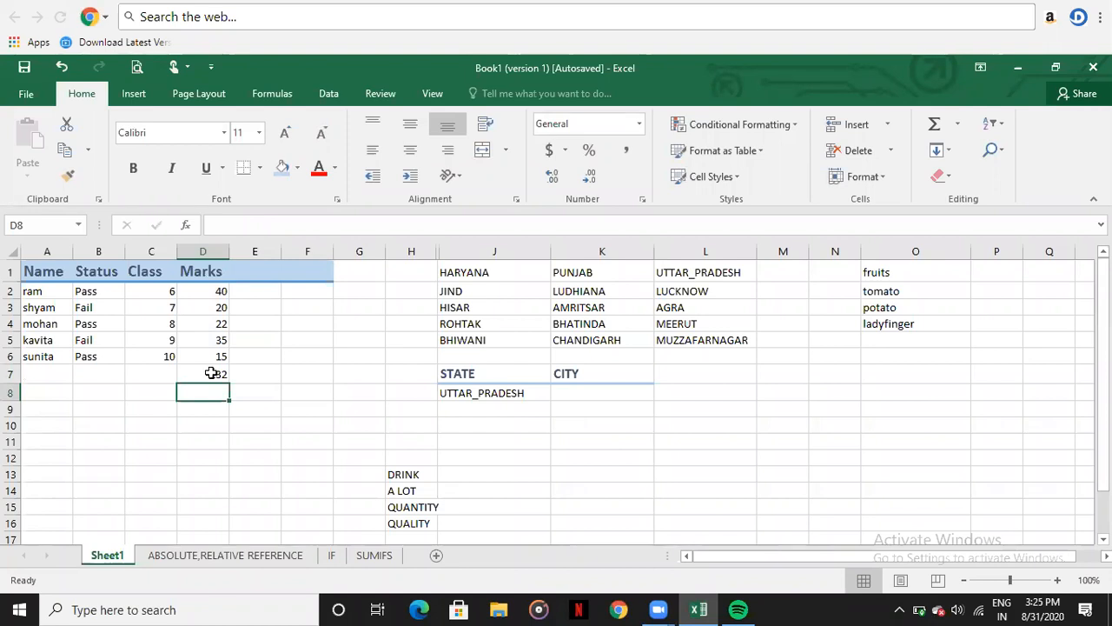
Erase the SUM formula from D7 below the marks.
left_click(211, 372)
left_click_drag(200, 292, 204, 358)
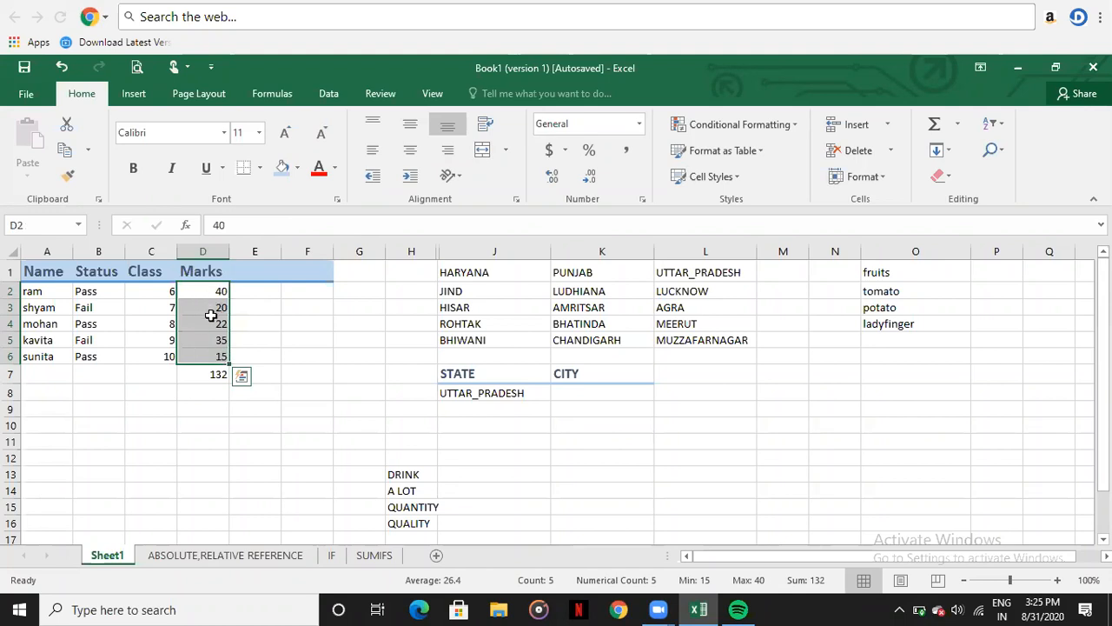
left_click(206, 376)
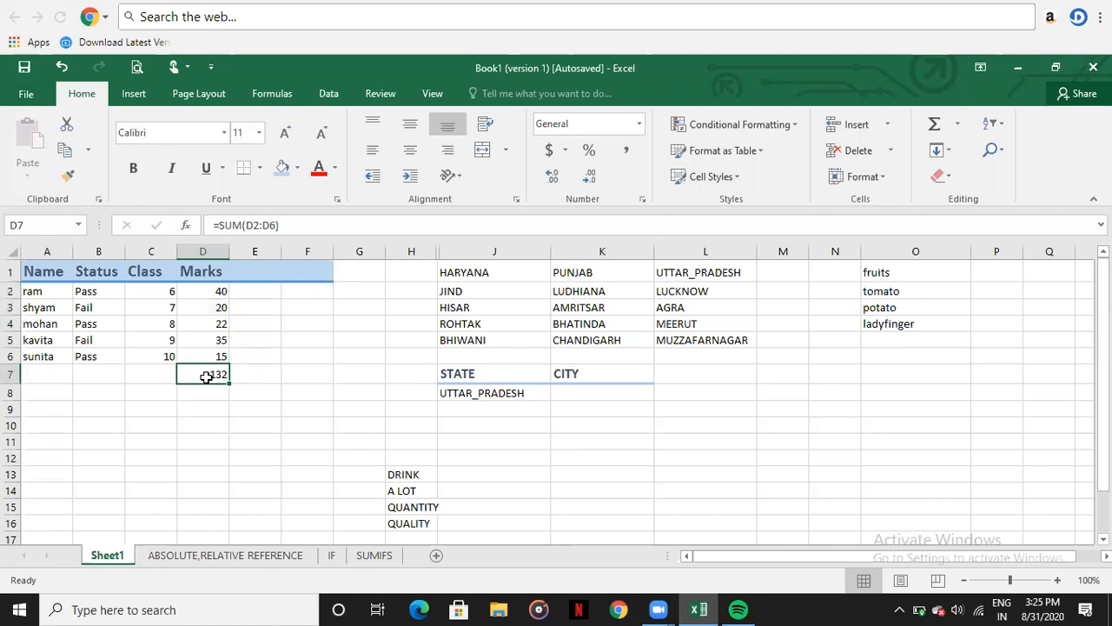
double_click(206, 376)
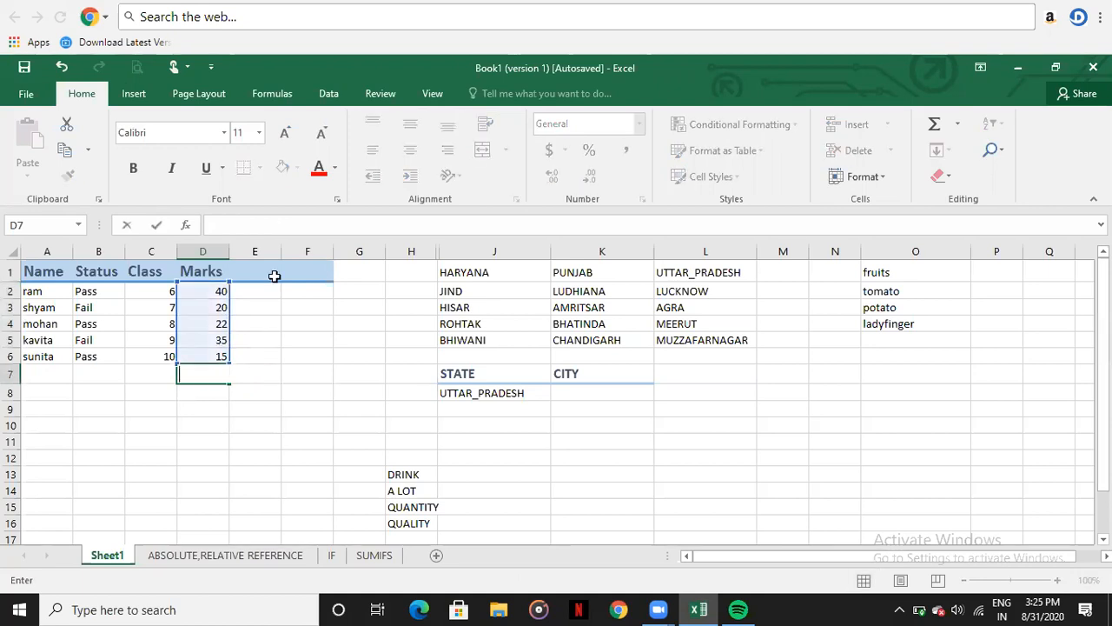
left_click(479, 47)
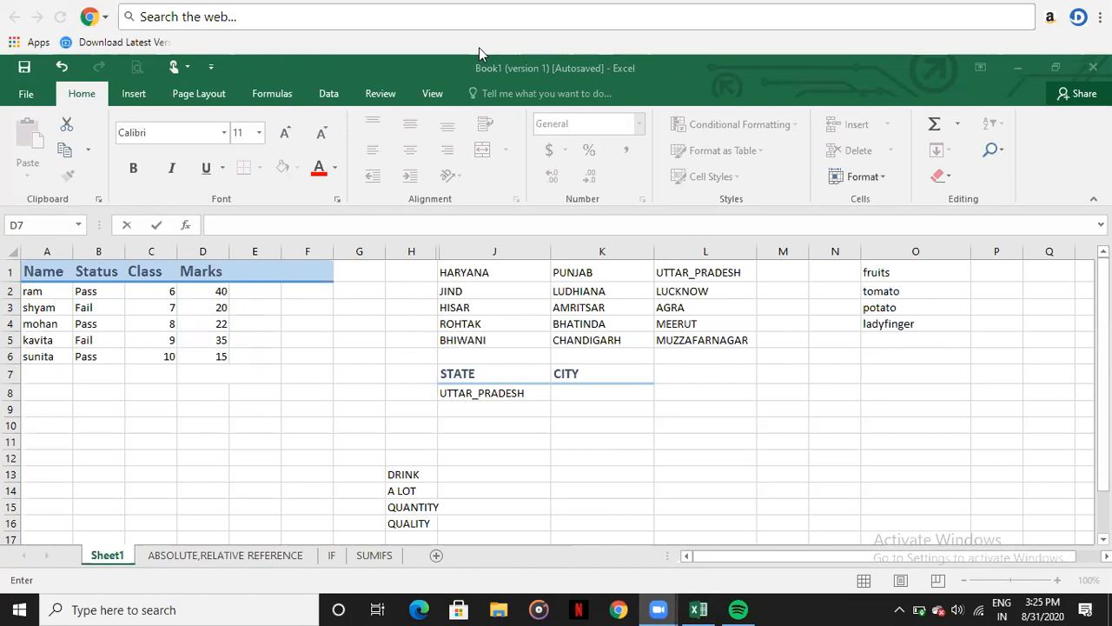
left_click(260, 419)
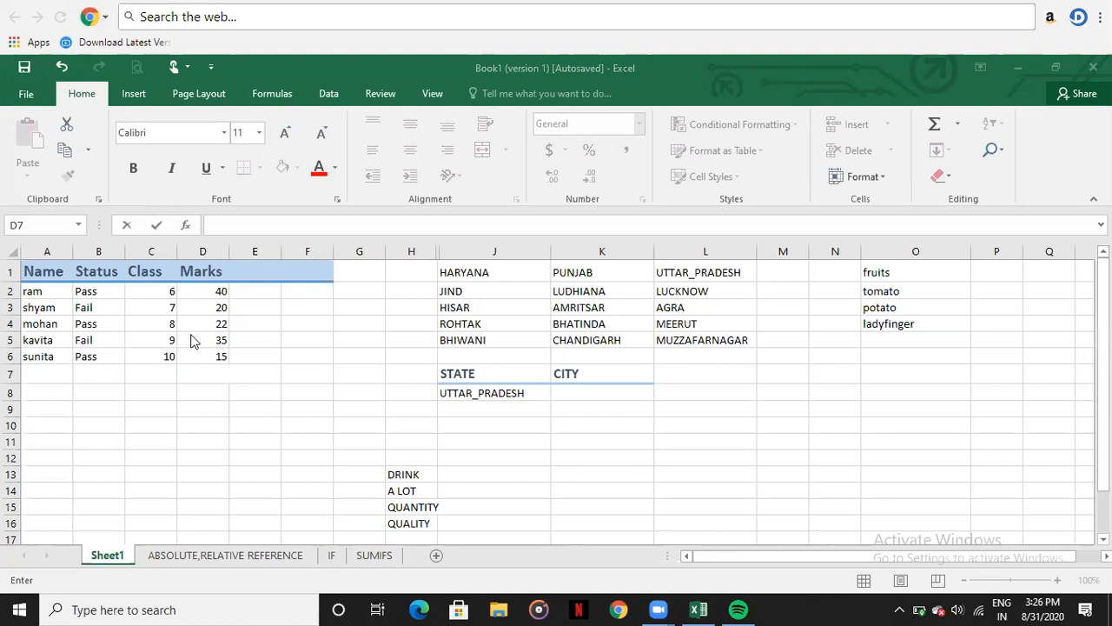
Enter the formula =D5+D6 in D7 to add the last two marks.
left_click(194, 375)
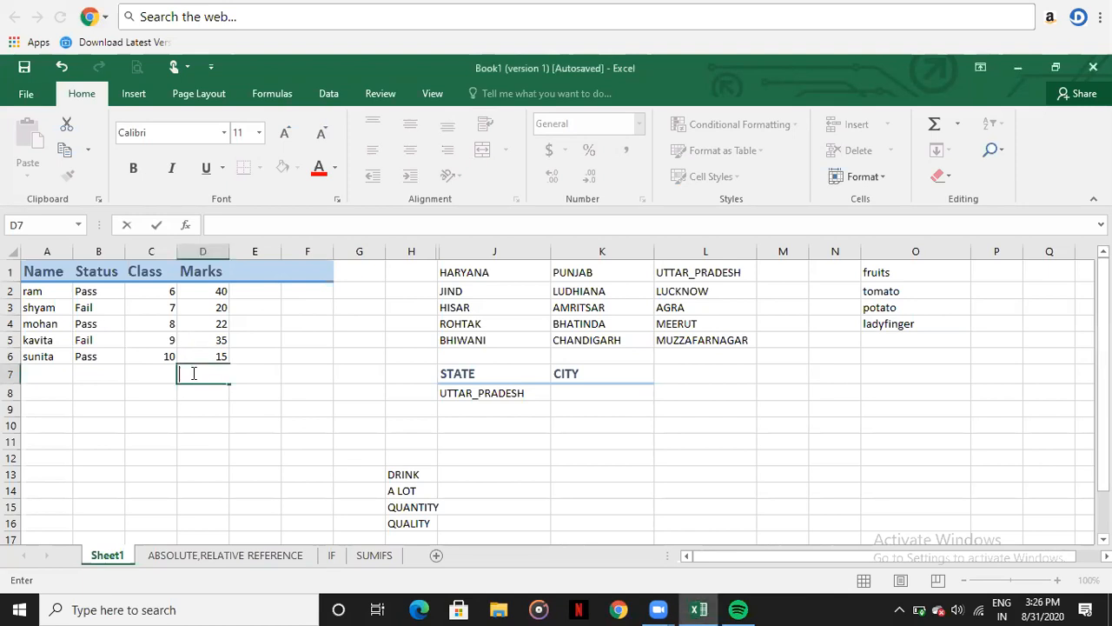
type("=")
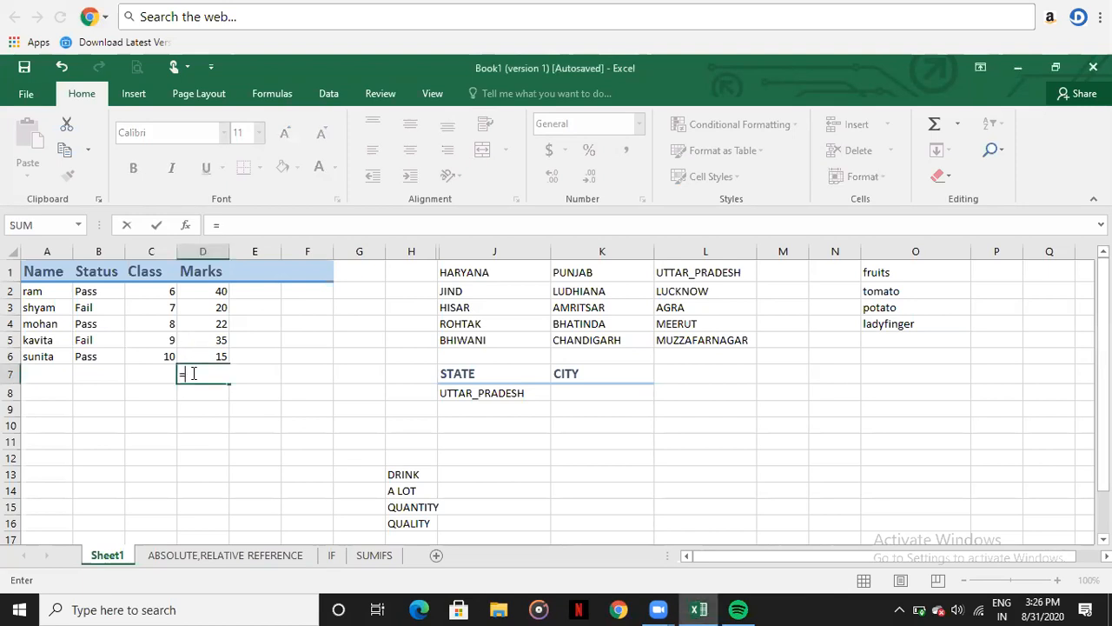
left_click(209, 343)
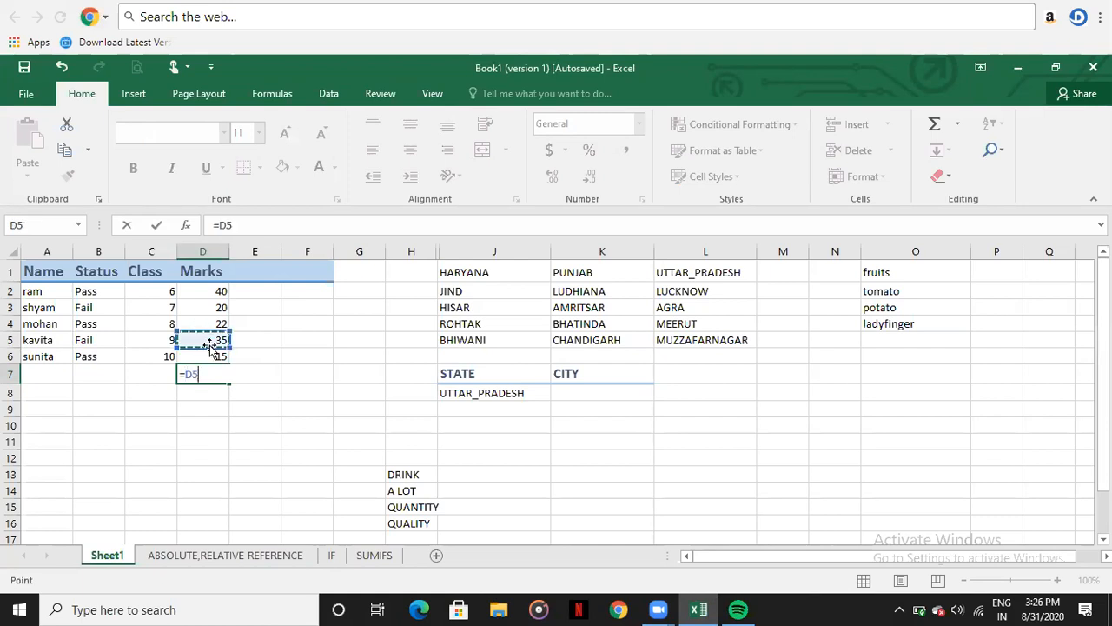
mouse_move(210, 348)
left_mouse_down()
mouse_move(214, 357)
mouse_move(209, 340)
left_mouse_up()
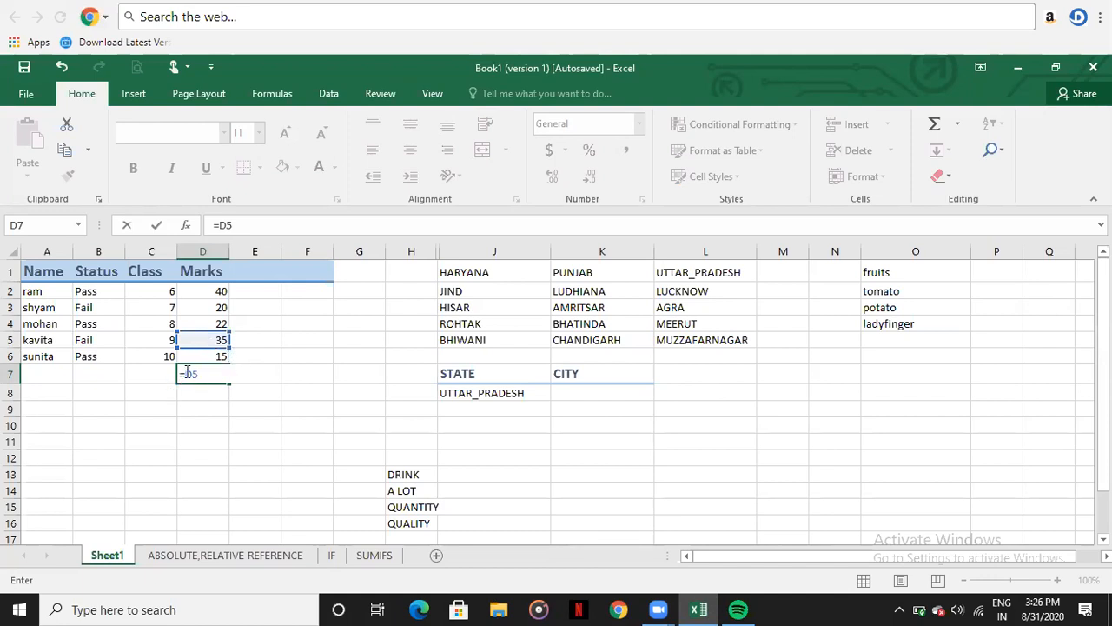
type("+")
left_click(205, 355)
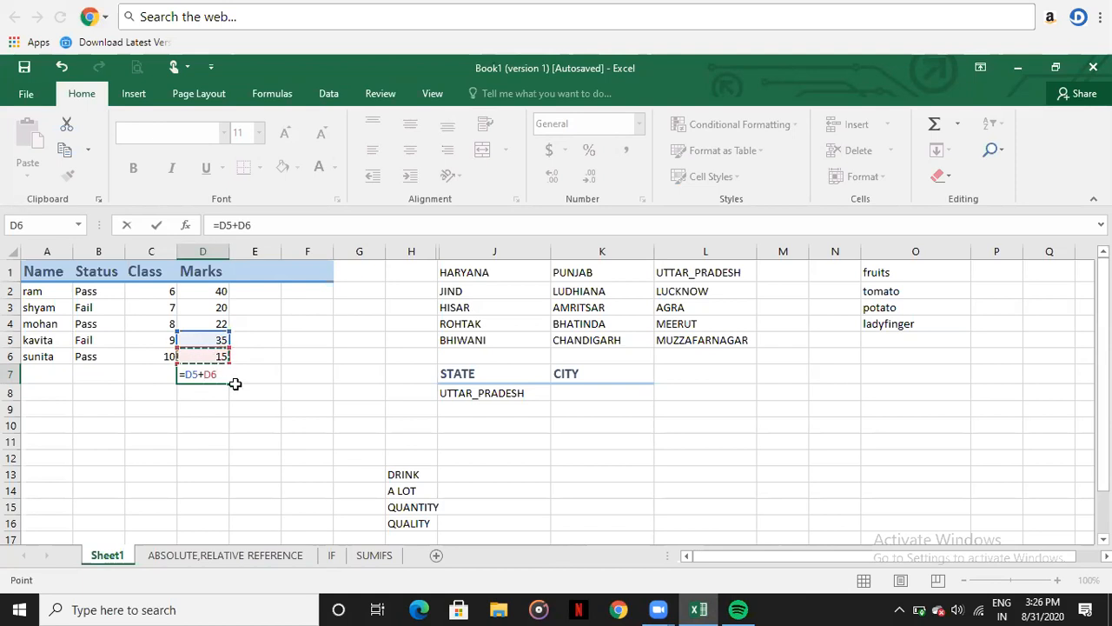
key("Return")
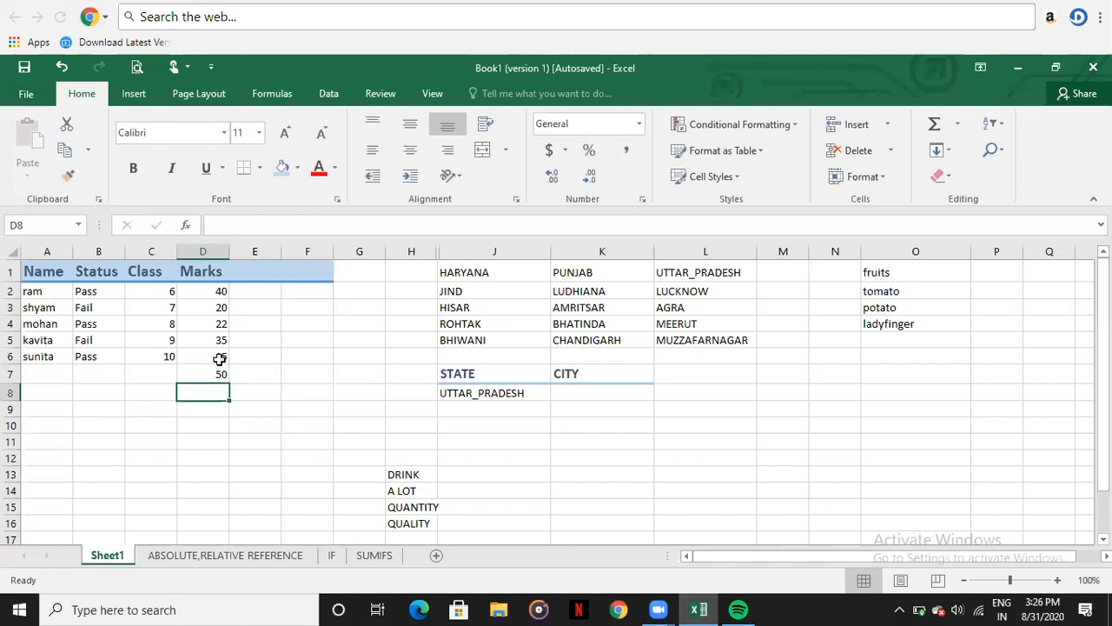
Erase the whole =D5+D6 formula from D7.
double_click(211, 374)
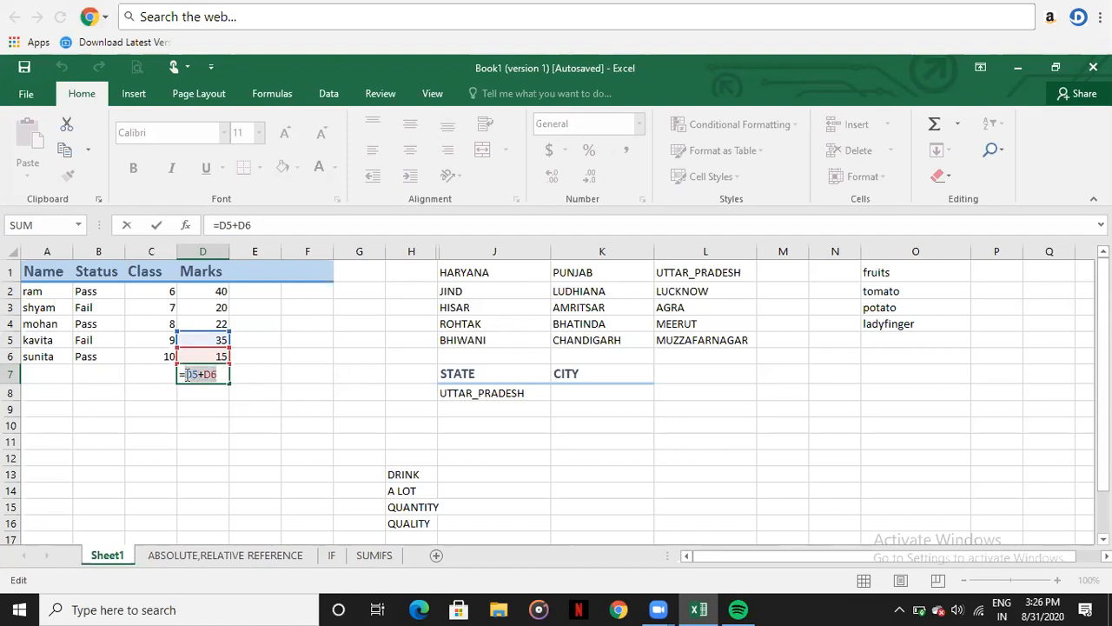
left_click(223, 373)
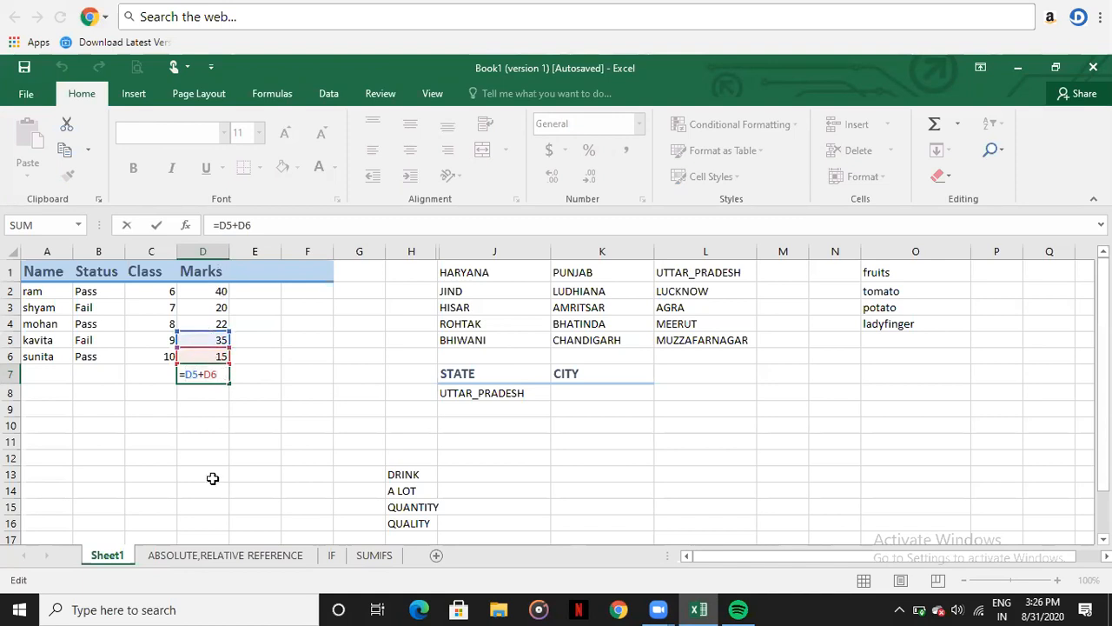
left_click_drag(218, 376, 179, 375)
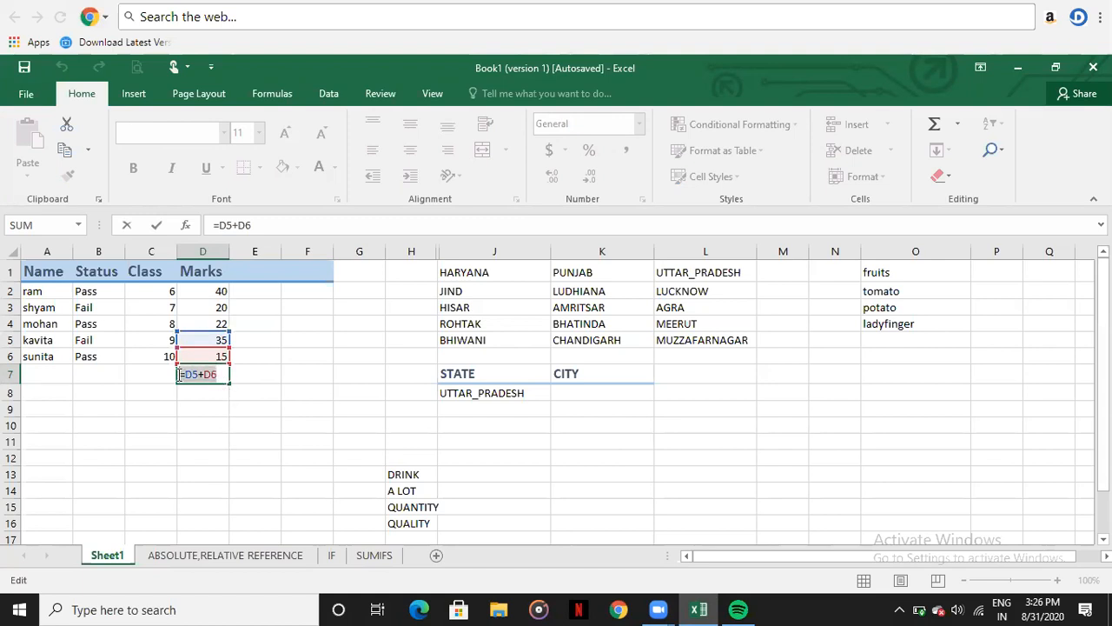
key("Delete")
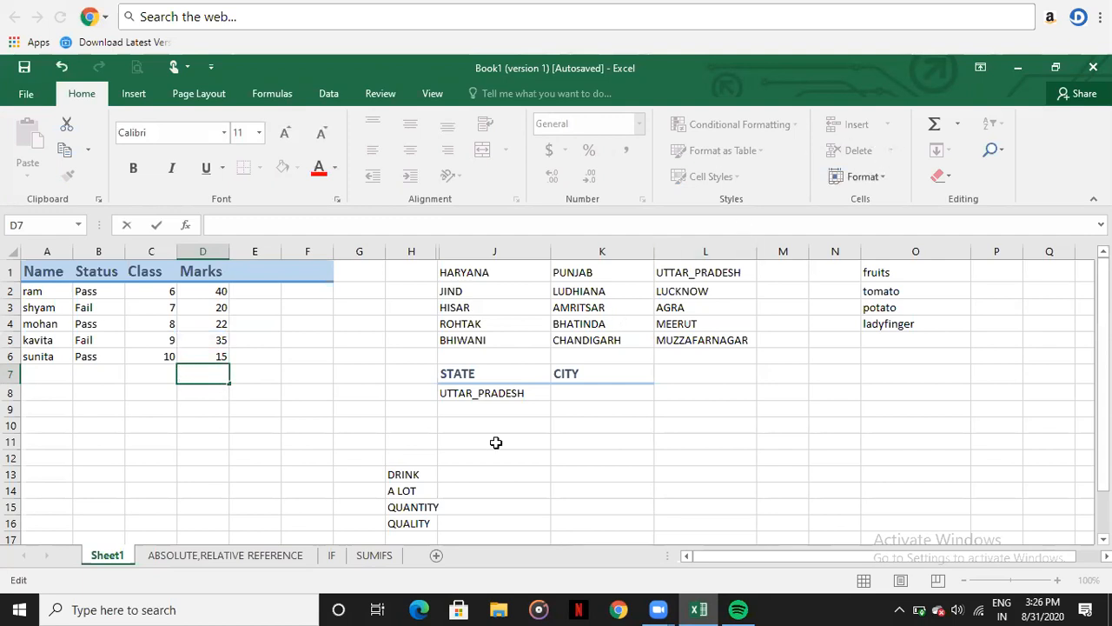
Select the marks in D2:D6 and insert the AVERAGE function through Insert Function.
left_click(124, 99)
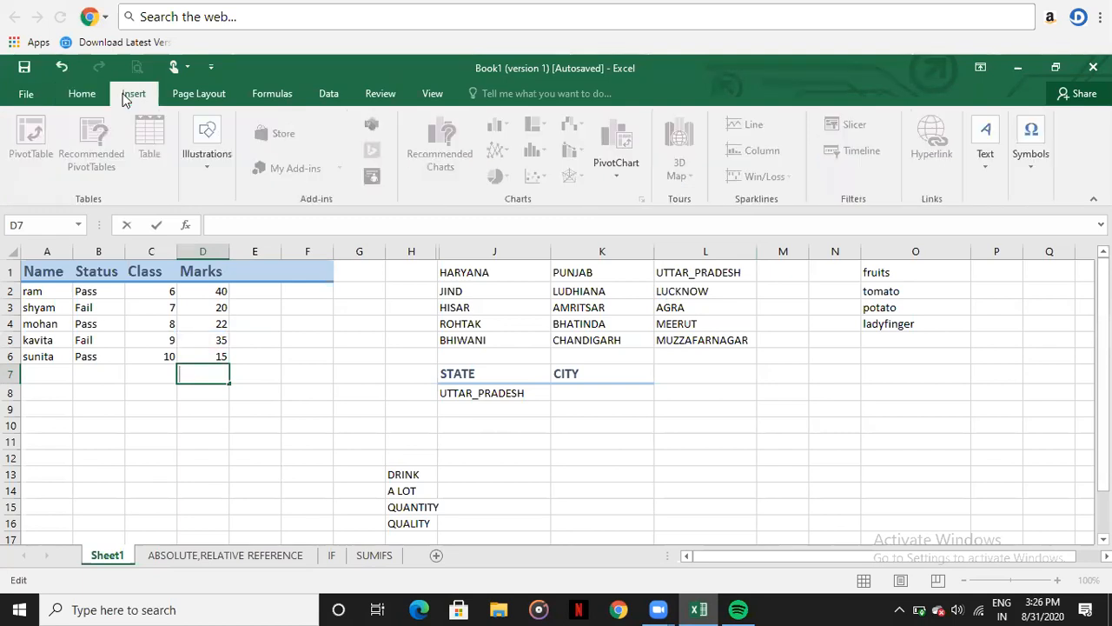
left_click_drag(208, 291, 206, 356)
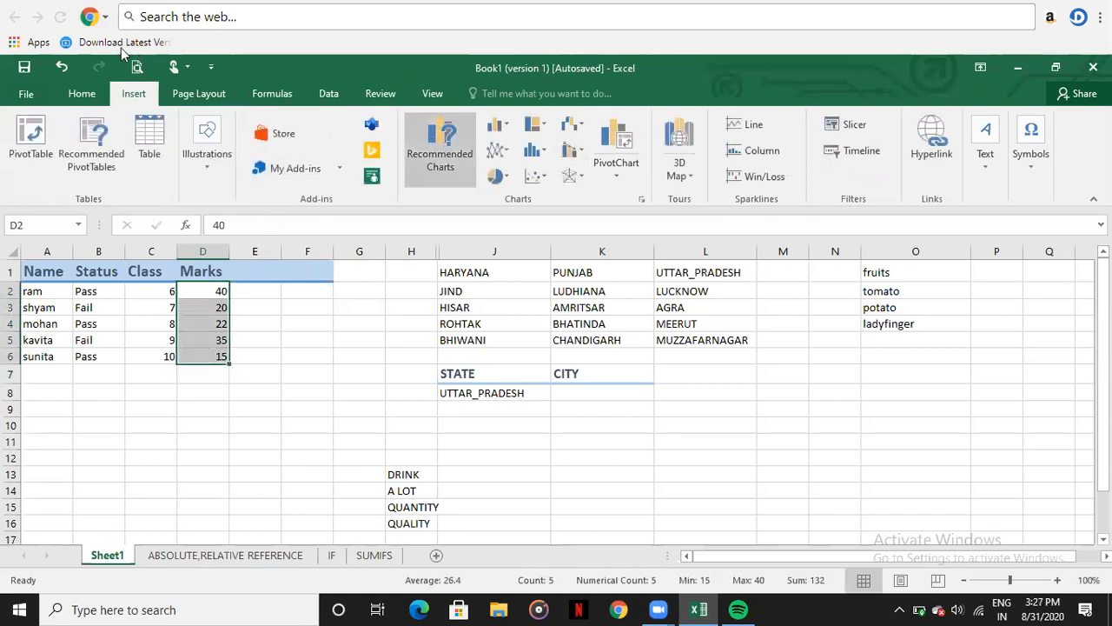
left_click(80, 94)
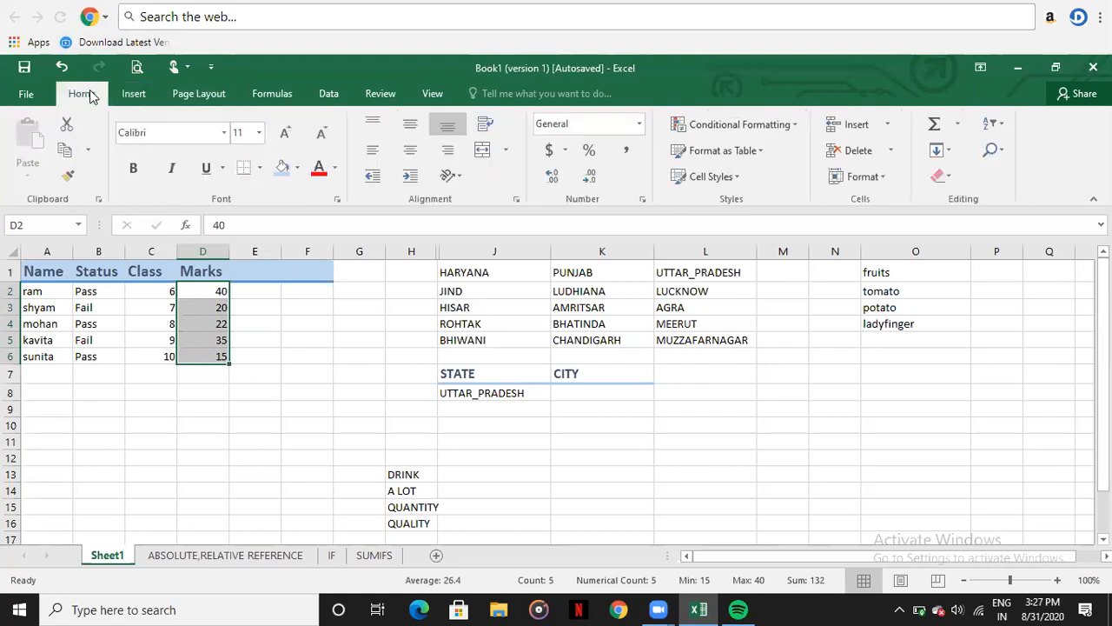
left_click(132, 94)
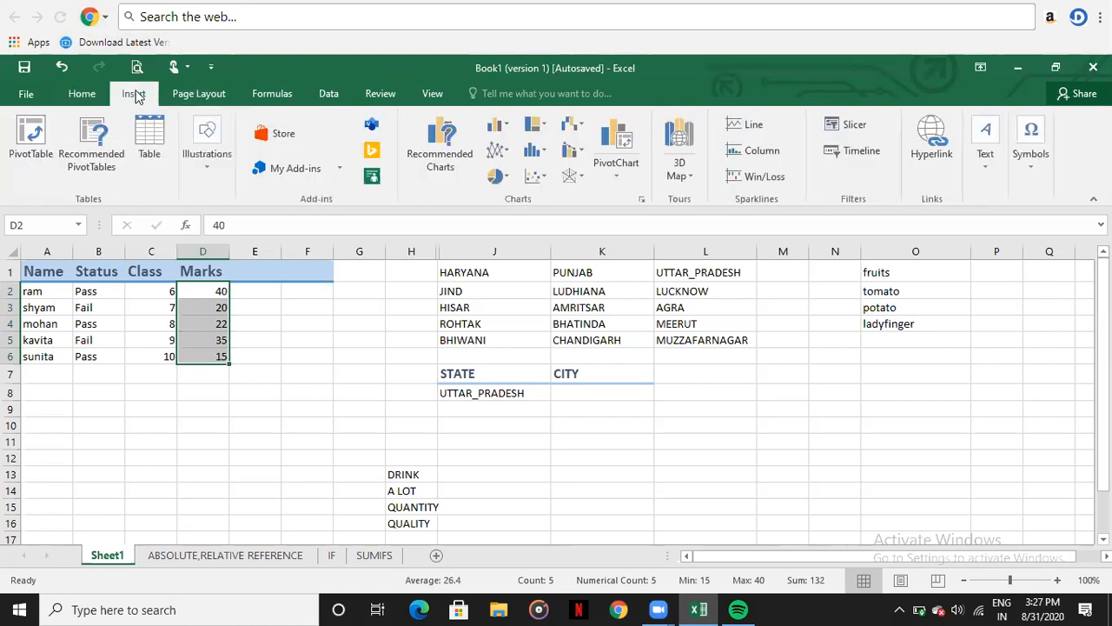
scroll(266, 97, "down", 2)
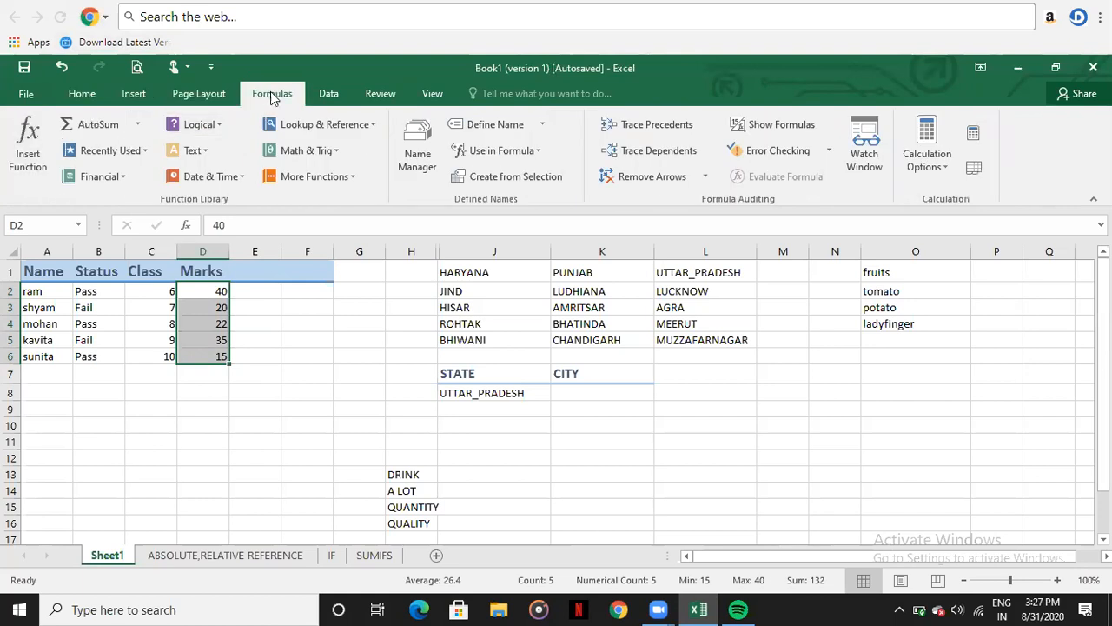
left_click(26, 158)
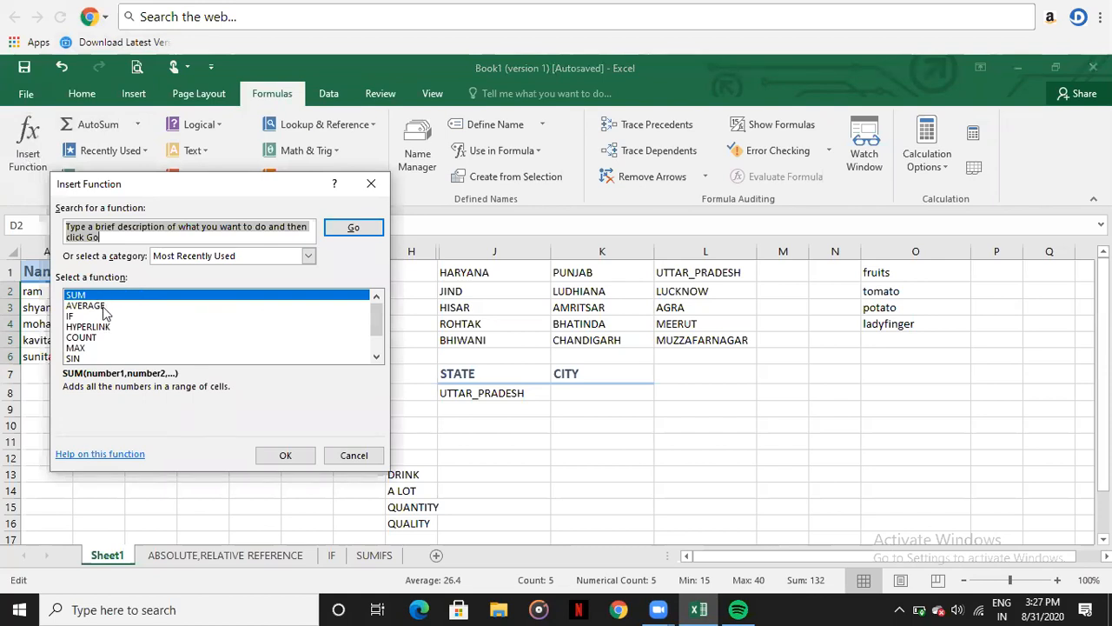
left_click(102, 307)
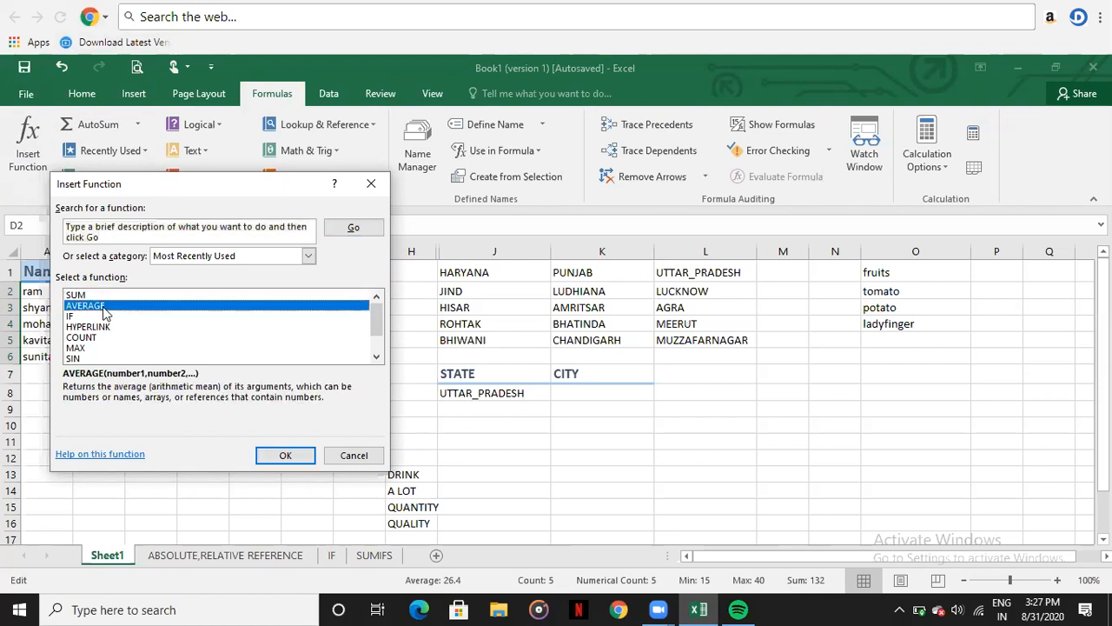
left_click(293, 456)
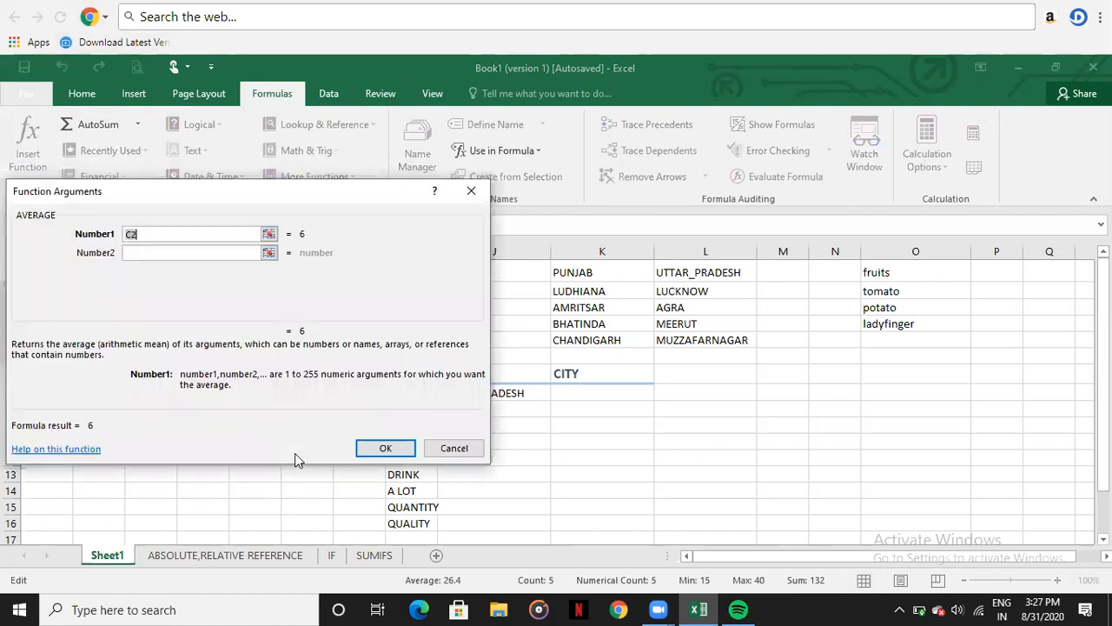
Set the AVERAGE function's Number1 argument to D2:D6, enter it in D2 and dismiss the warning.
left_click(267, 235)
left_click_drag(199, 293, 199, 356)
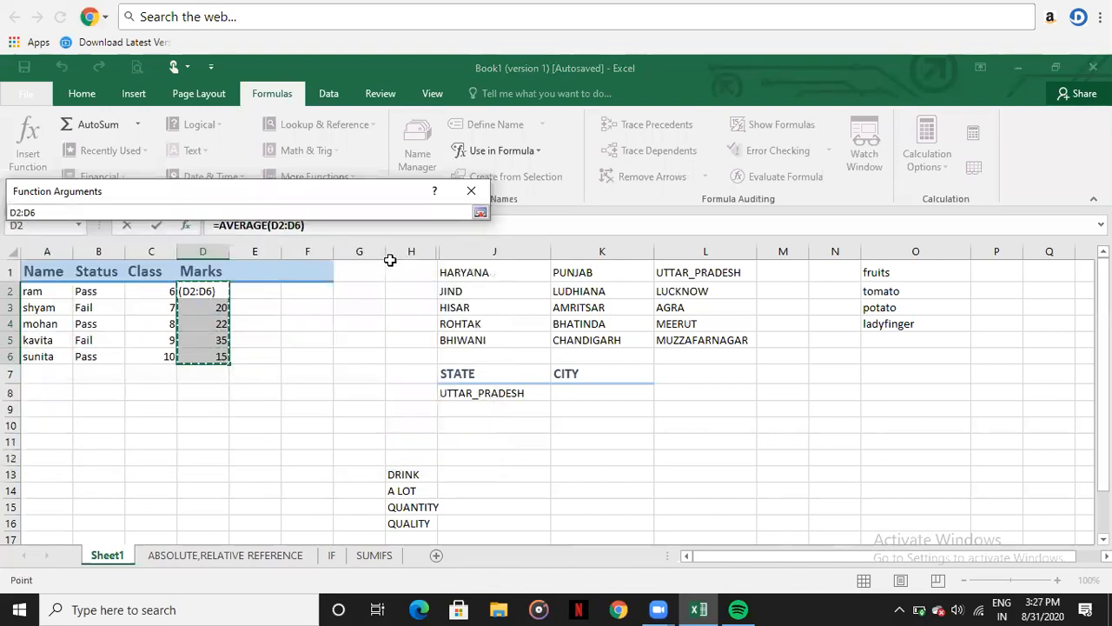
left_click(480, 213)
left_click(373, 445)
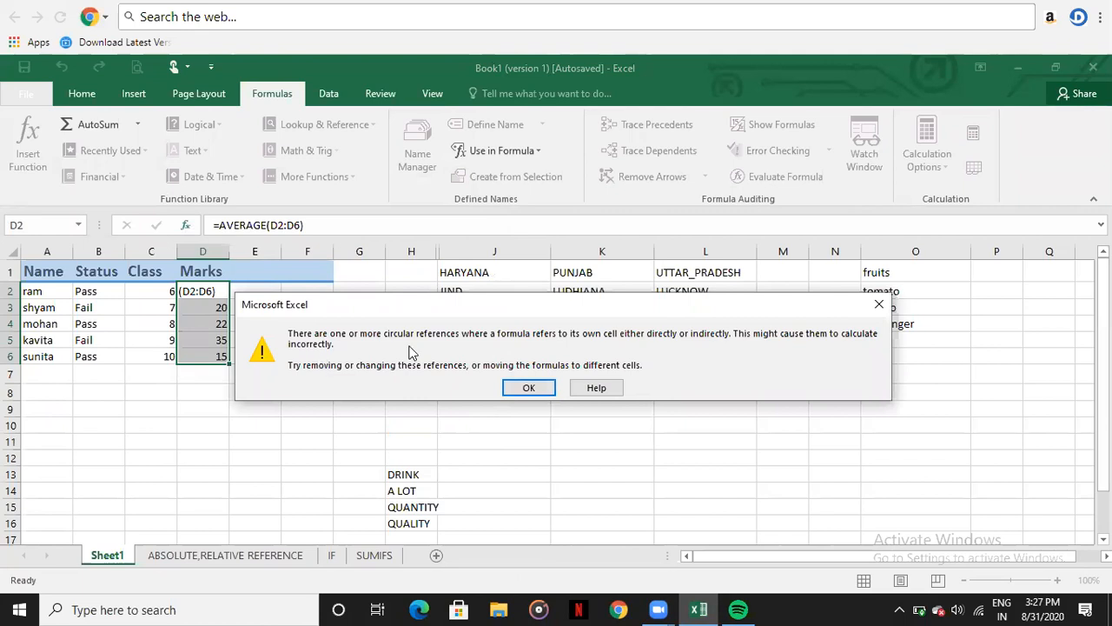
left_click(540, 391)
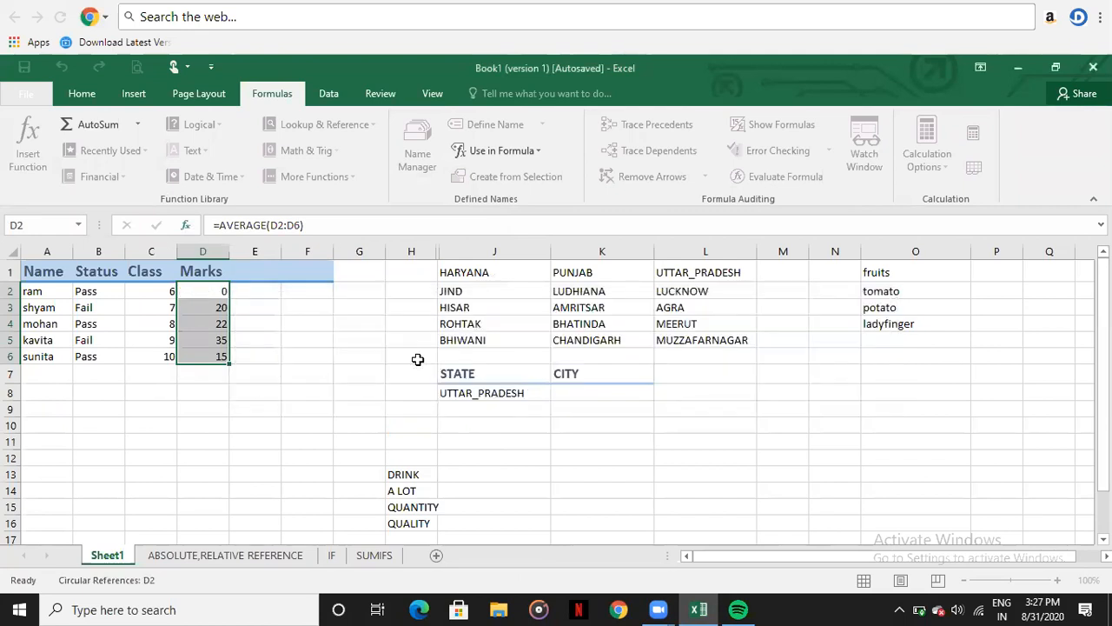
Reopen the arguments of D2's AVERAGE function and change the averaged range to D3:D6.
left_click(208, 292)
mouse_move(207, 291)
left_mouse_down()
mouse_move(208, 323)
mouse_move(213, 292)
left_mouse_up()
left_click(28, 143)
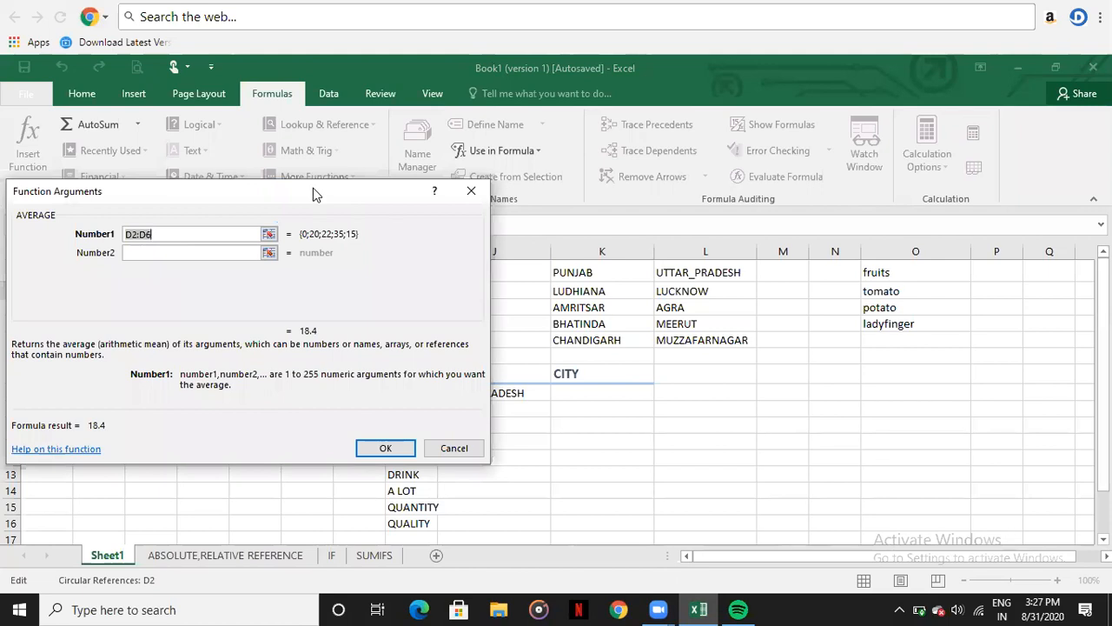
left_click_drag(313, 188, 743, 235)
left_click_drag(216, 292, 217, 352)
left_click(193, 291)
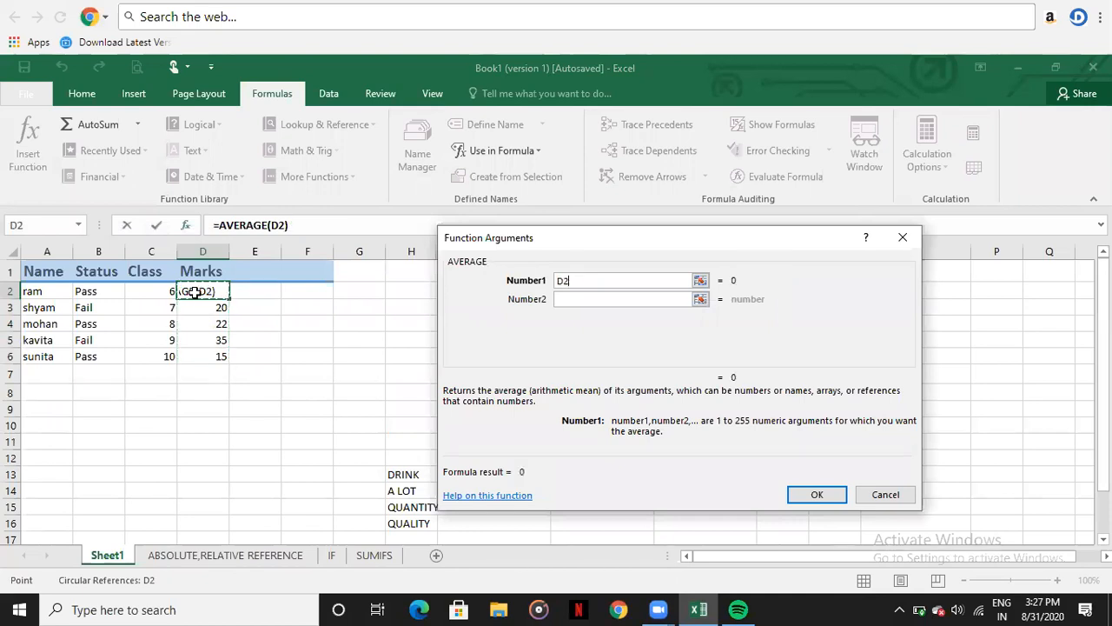
left_click_drag(205, 310, 209, 354)
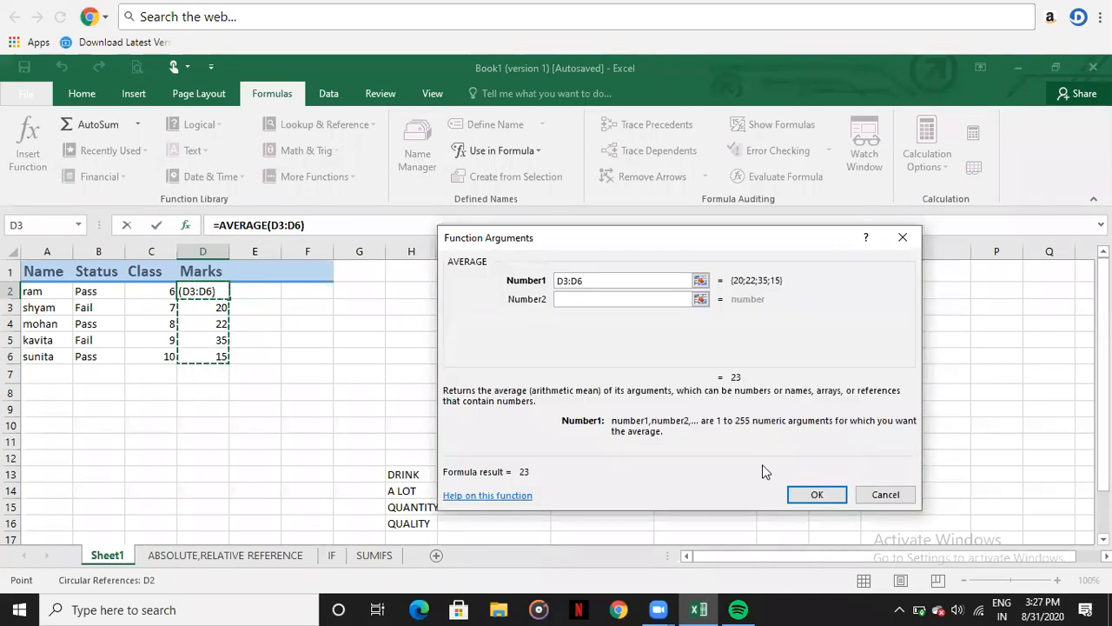
left_click(814, 494)
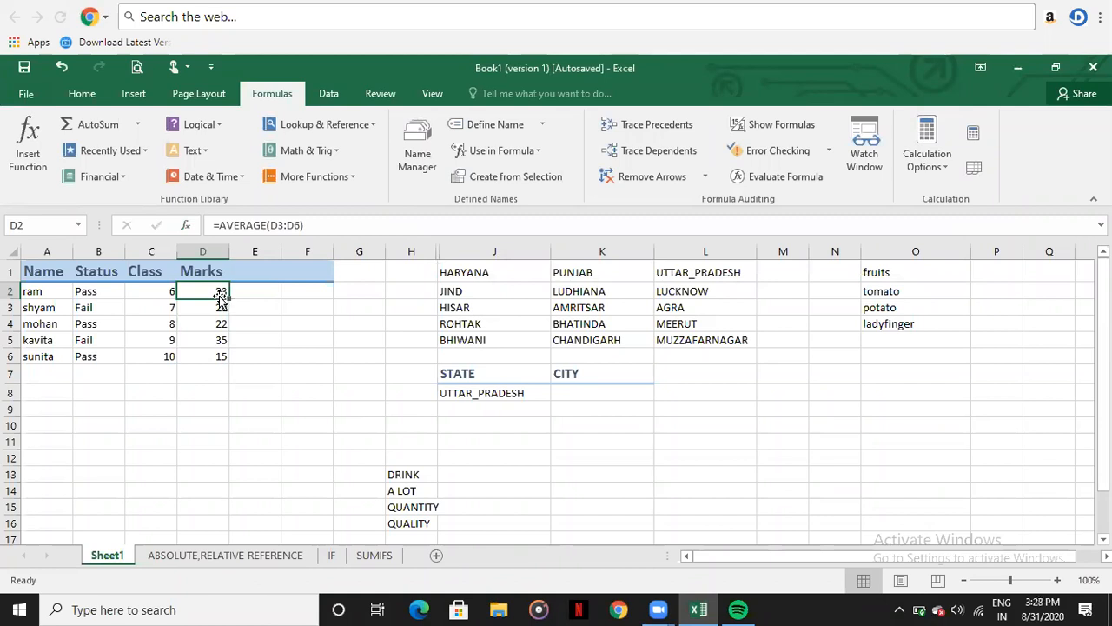
Replace the AVERAGE formula in D2 with the mark 17 and move down to D7.
key("Delete")
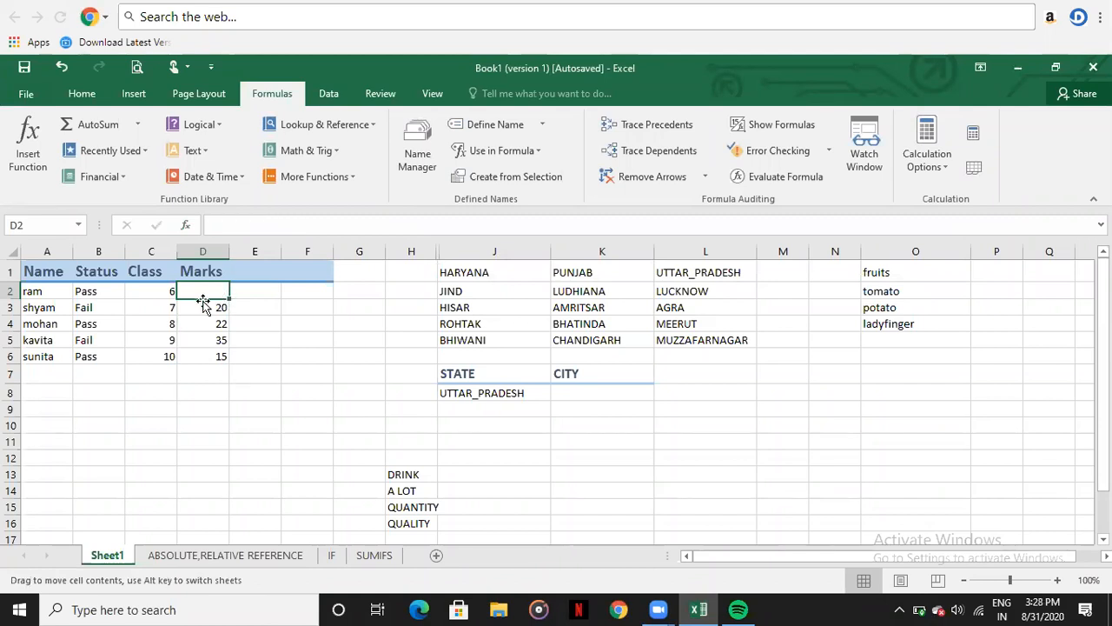
left_click(202, 303)
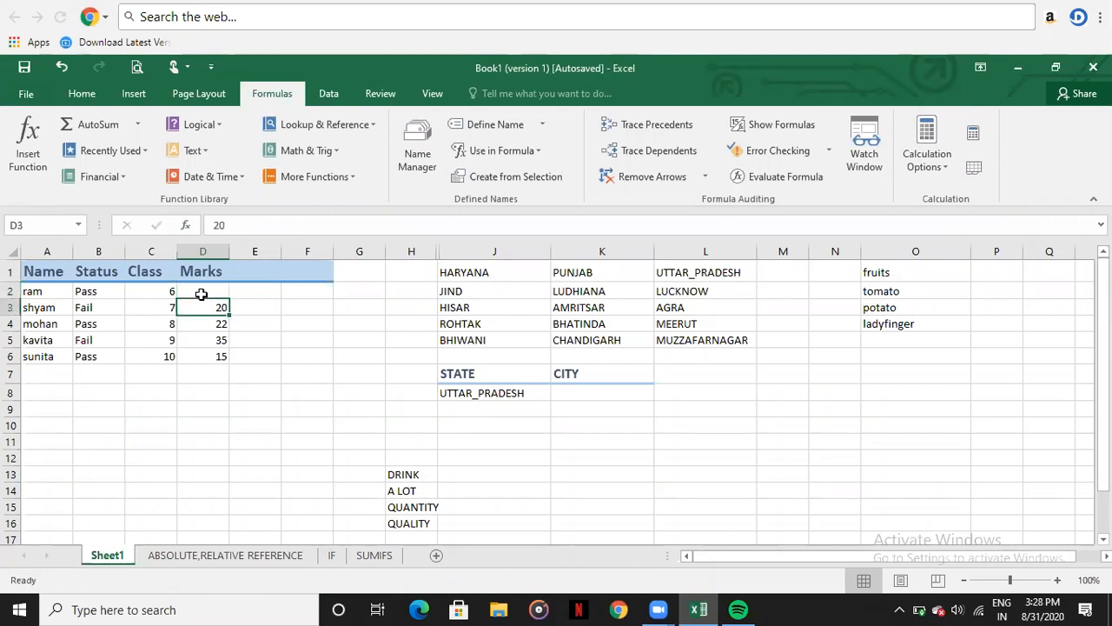
left_click(201, 294)
type("17")
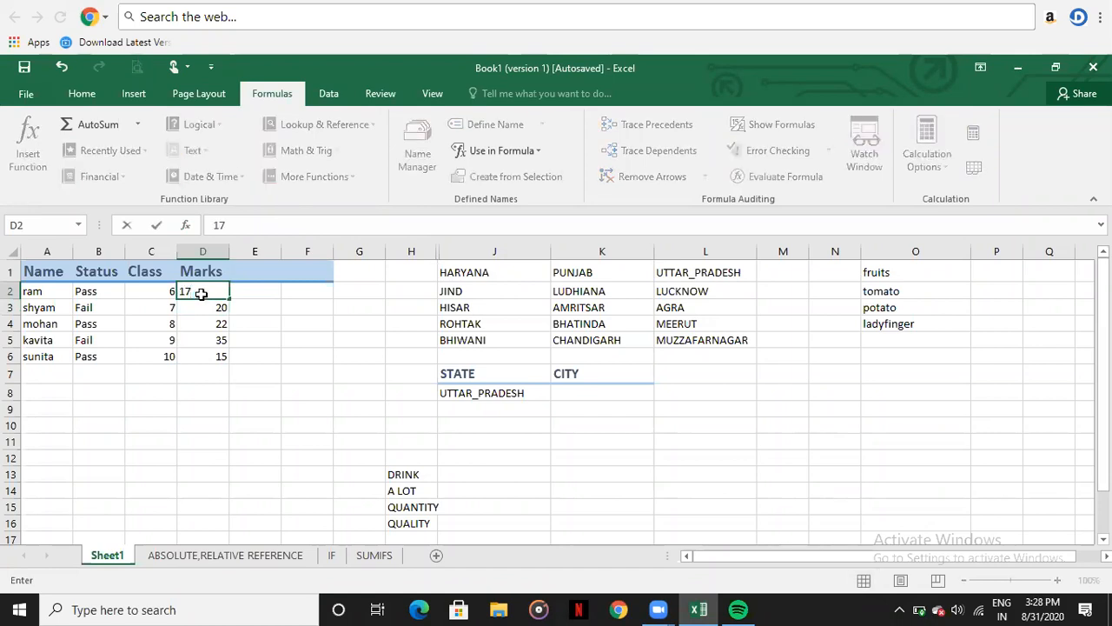
key("Return")
key("Return")
key("Return")
key("Return")
key("Return")
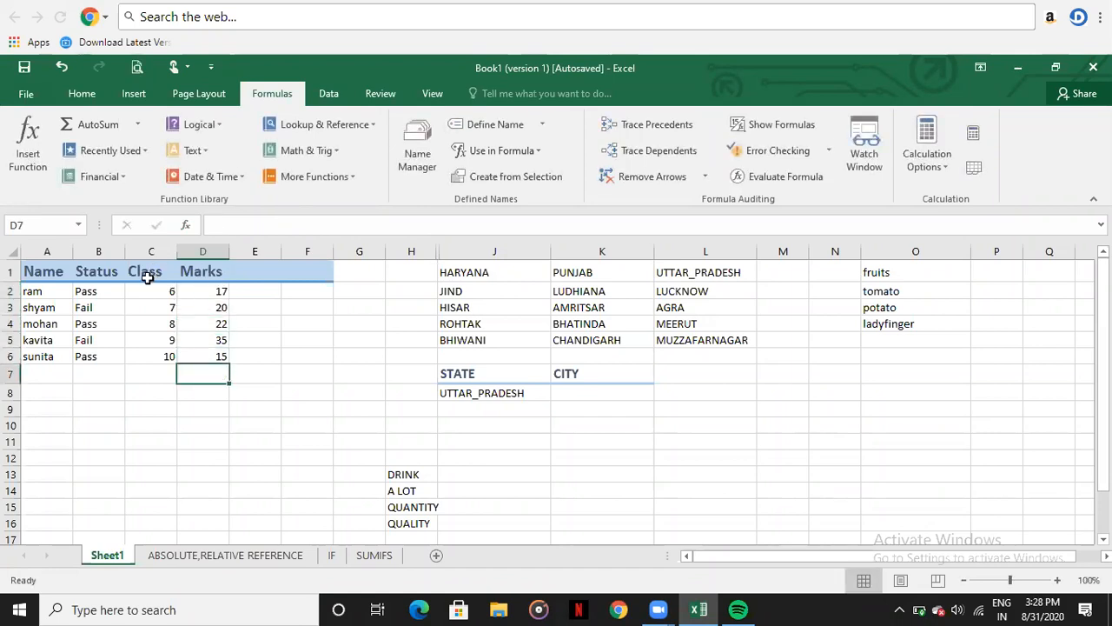
Insert the MAX function in D7 over the marks in D2:D6 using Insert Function.
left_click(22, 170)
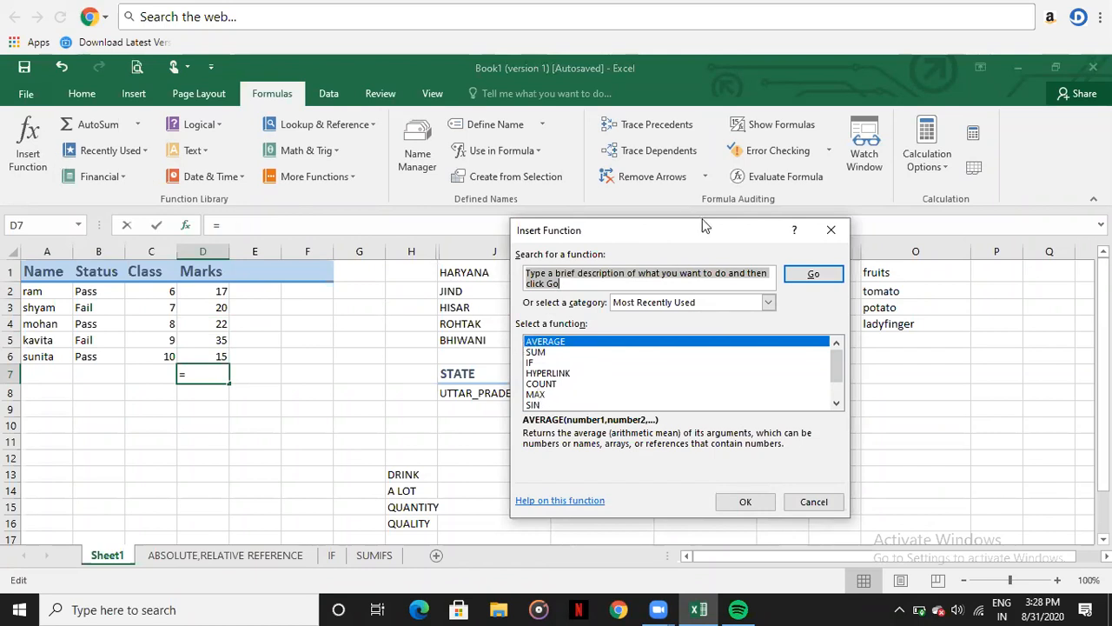
left_click(833, 230)
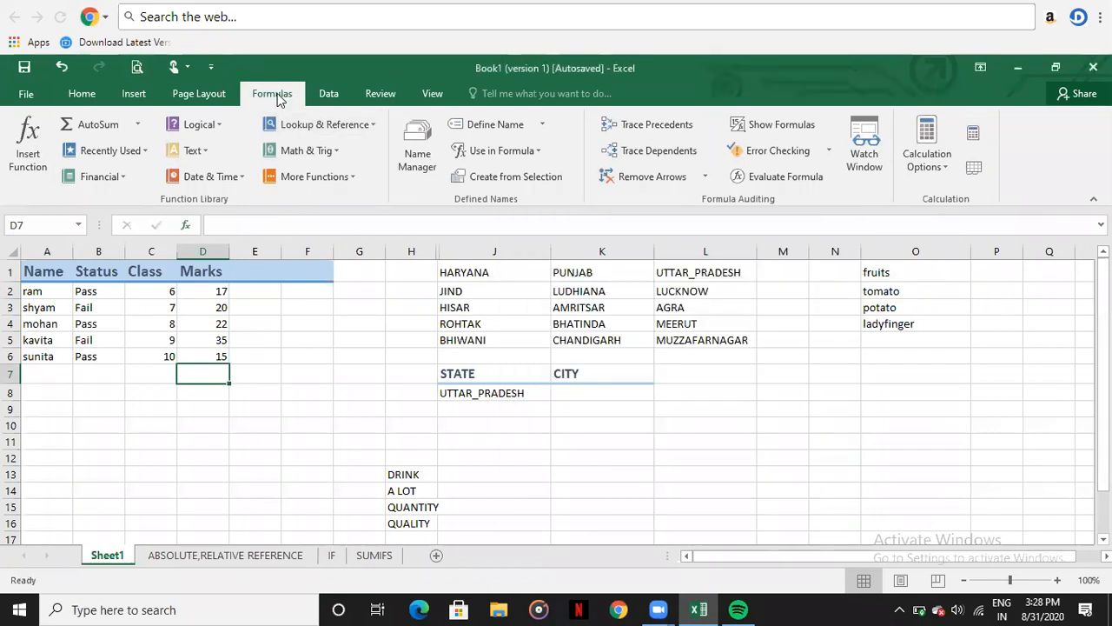
left_click(33, 154)
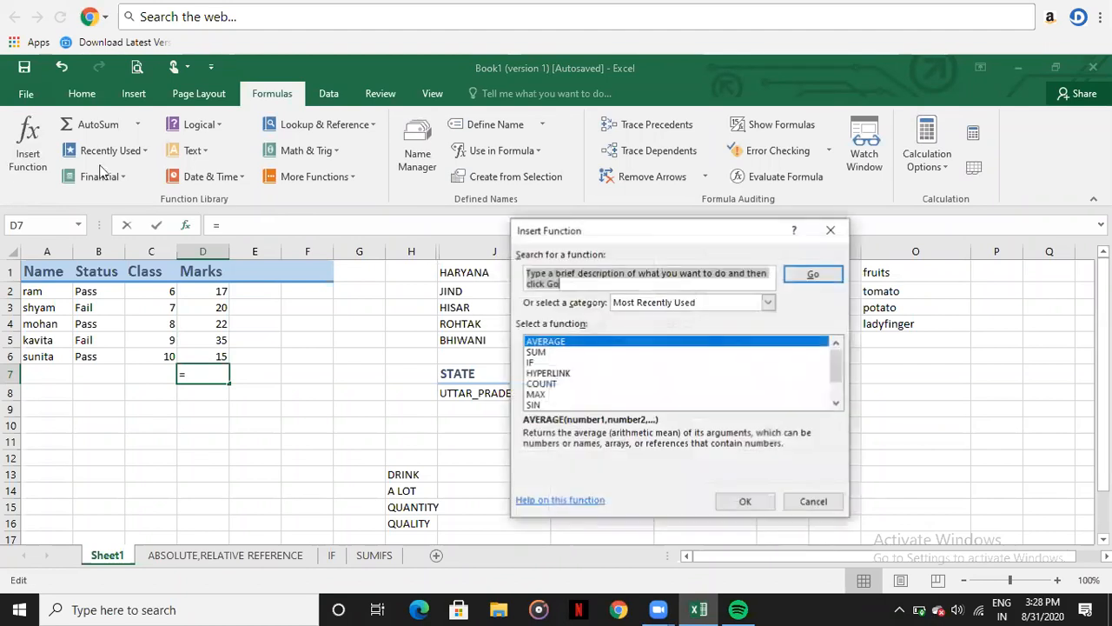
left_click(538, 395)
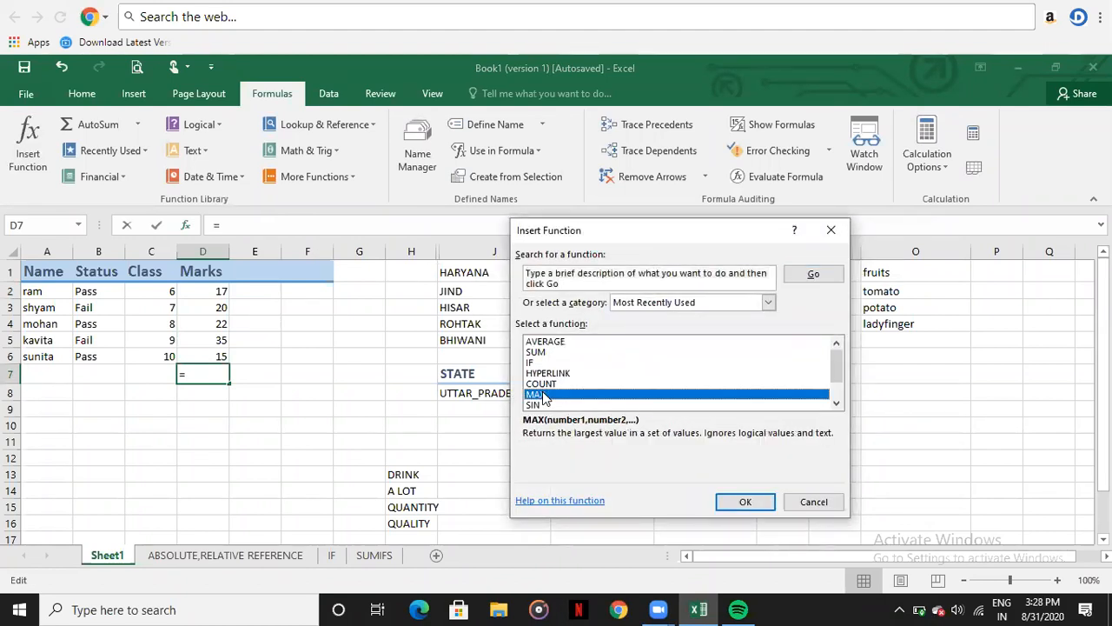
left_click(745, 502)
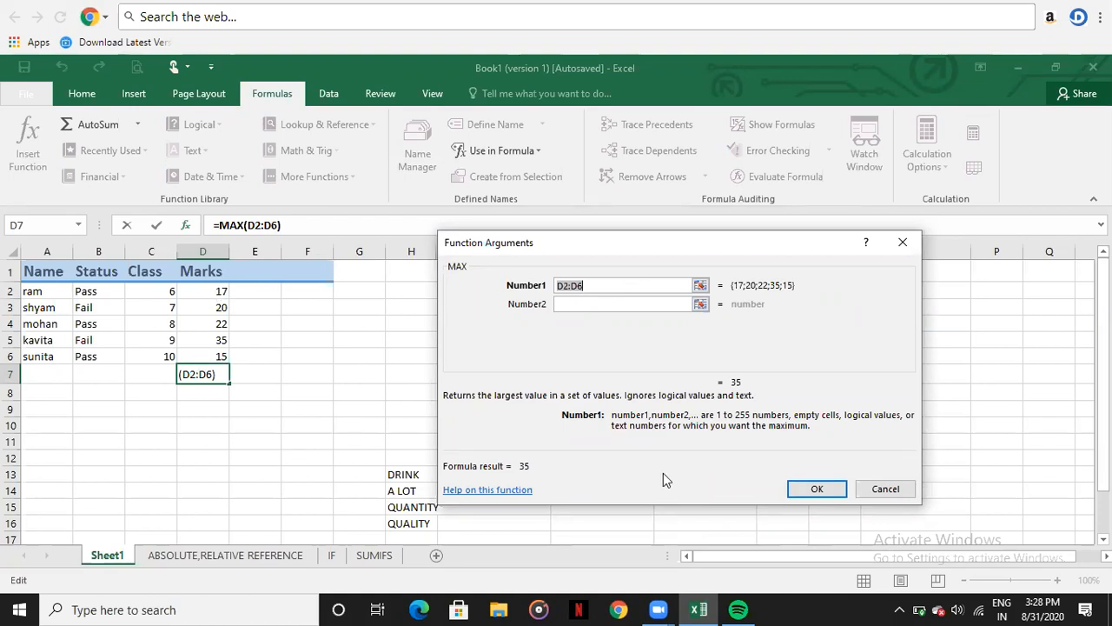
left_click(814, 489)
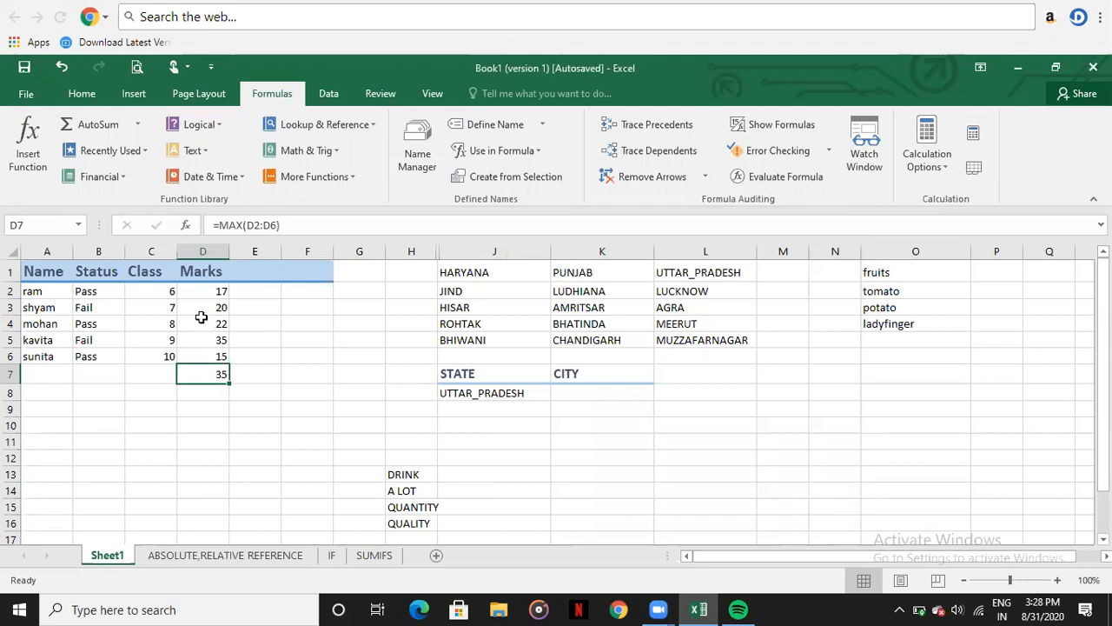
Review the marks in D2:D6 and clear the MAX formula from D7.
left_click(198, 291)
left_click_drag(198, 354, 204, 293)
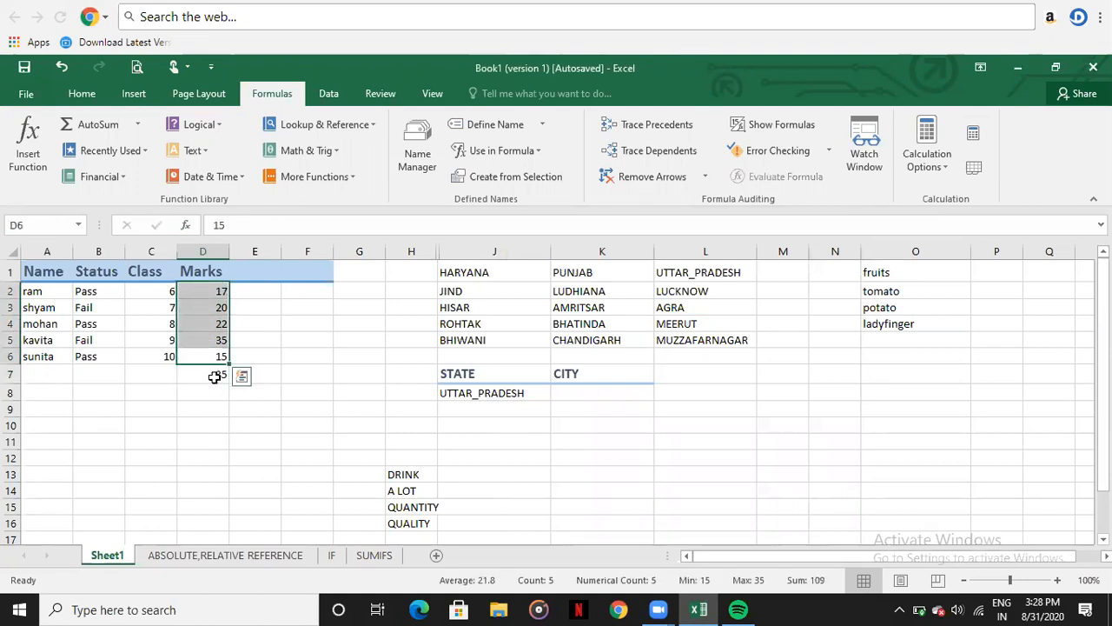
left_click(215, 376)
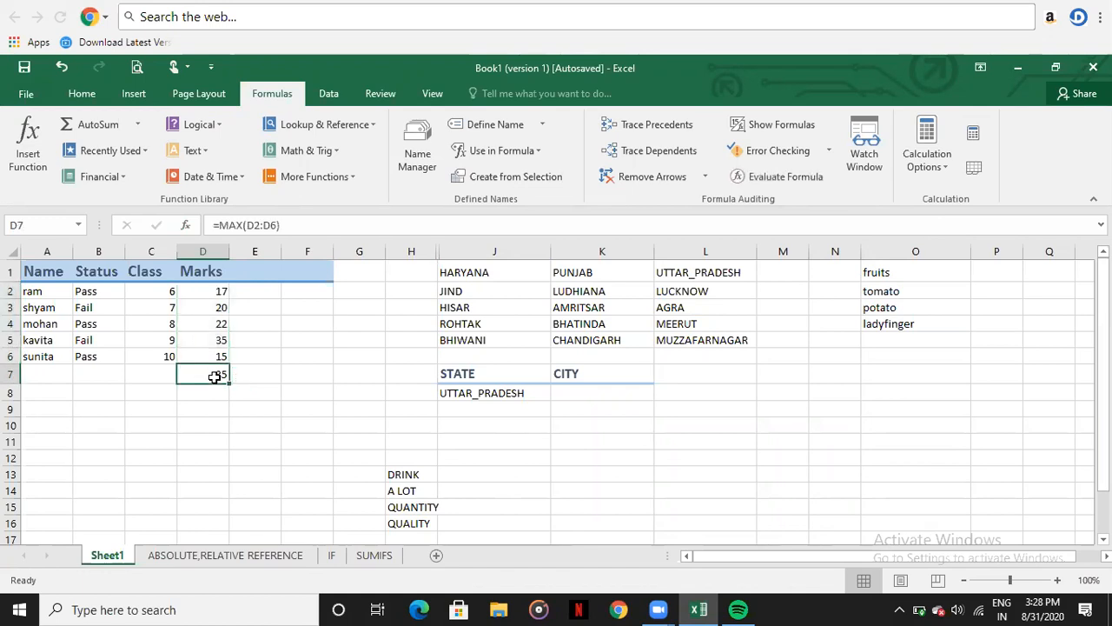
key("Delete")
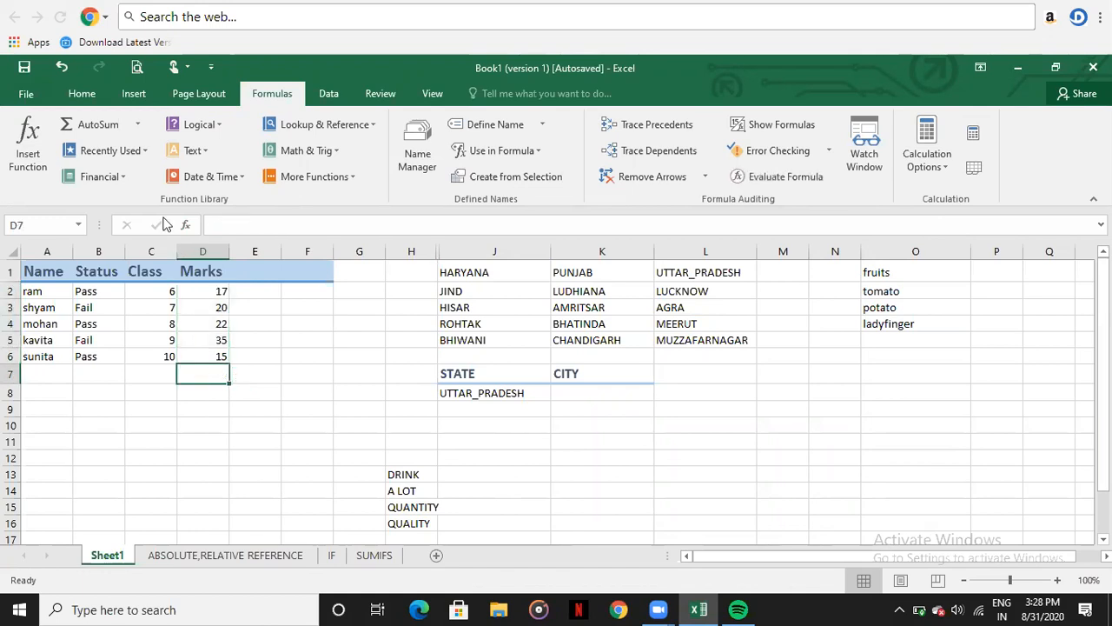
Insert the SIN function in D7 with D3 as its Number argument, and clear the cell again.
left_click(30, 156)
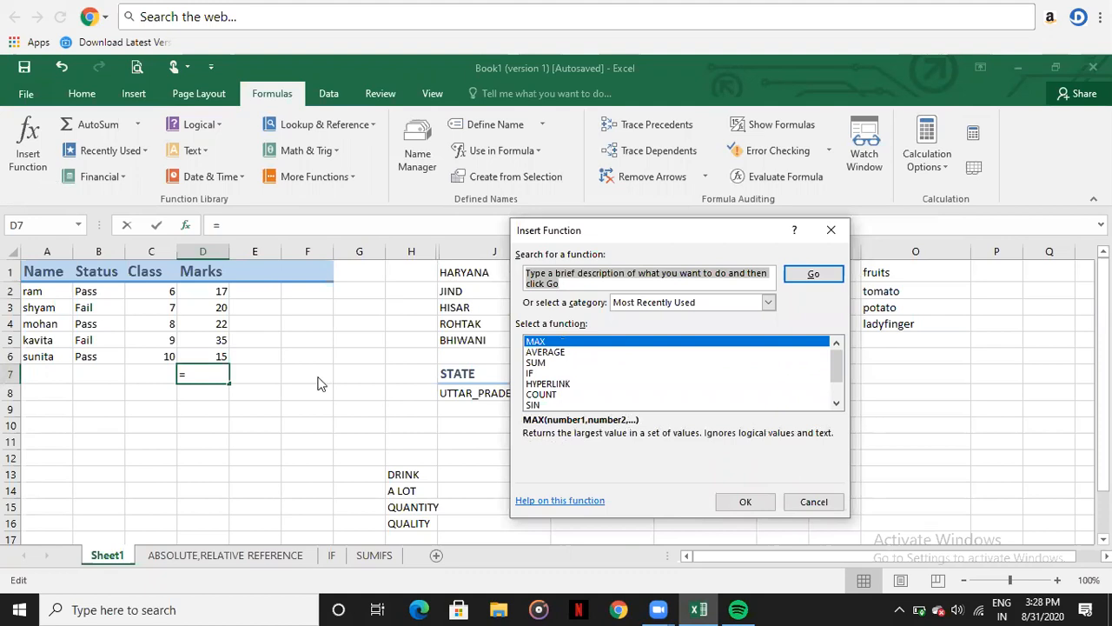
left_click_drag(832, 362, 837, 391)
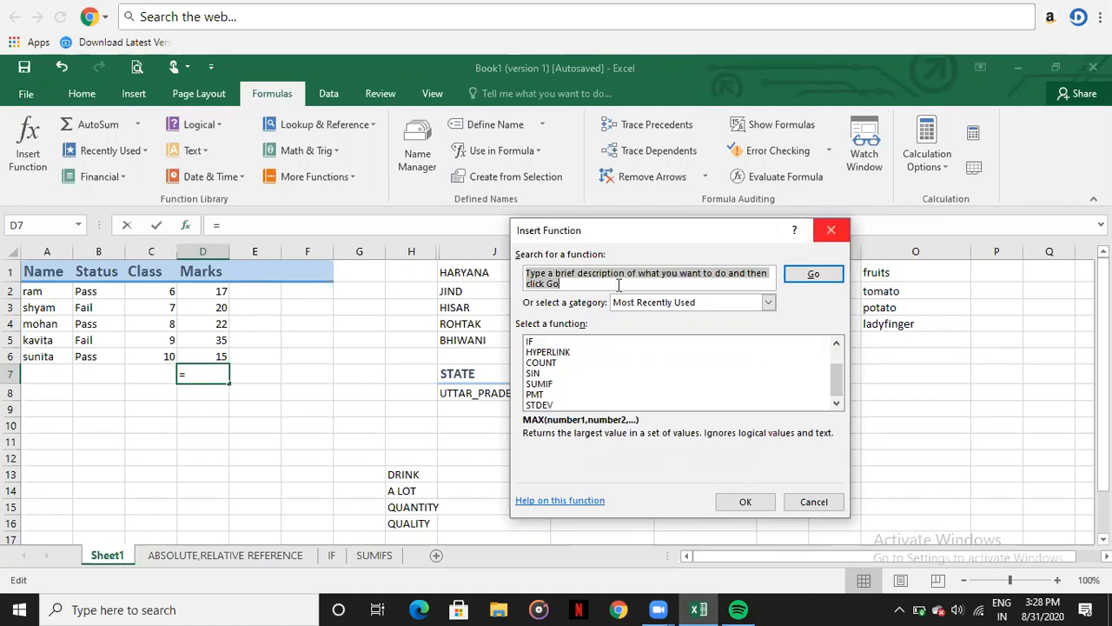
left_click(533, 373)
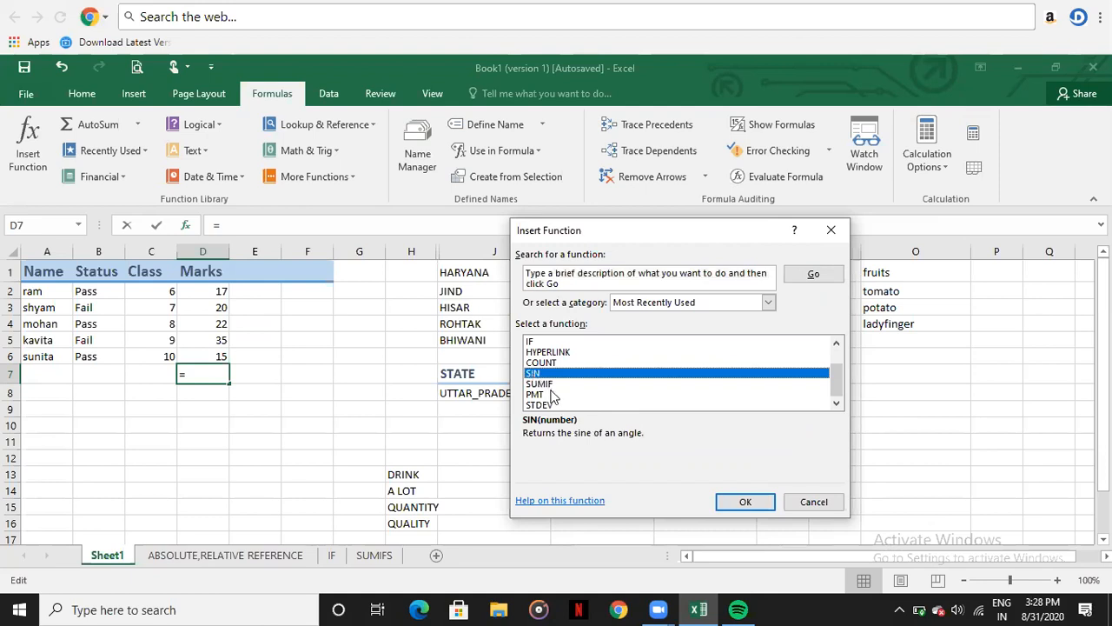
left_click(728, 503)
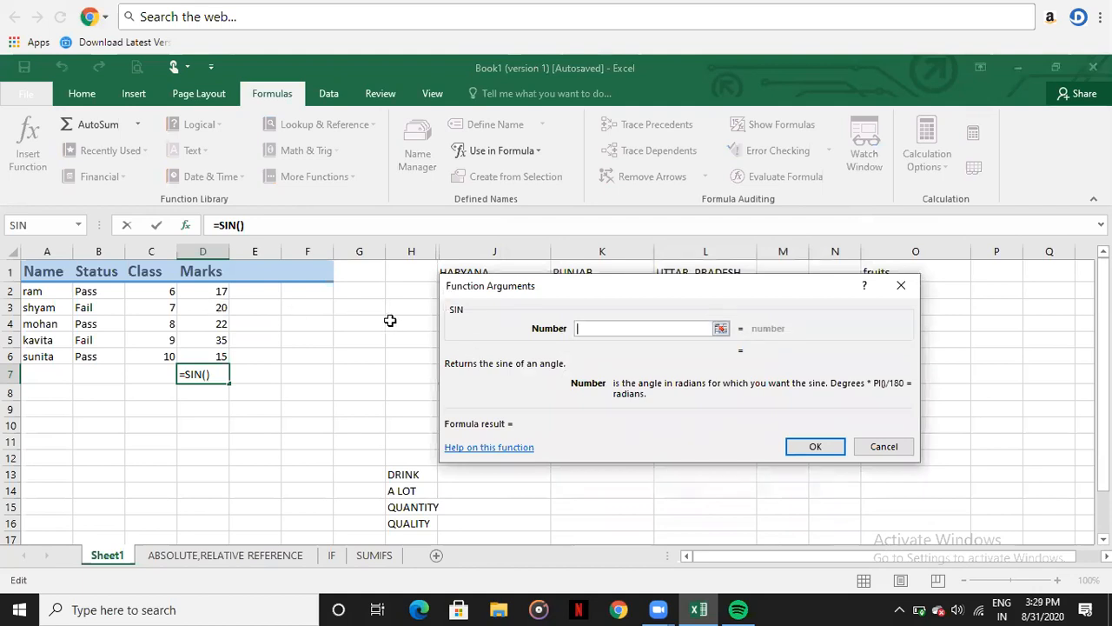
left_click(220, 306)
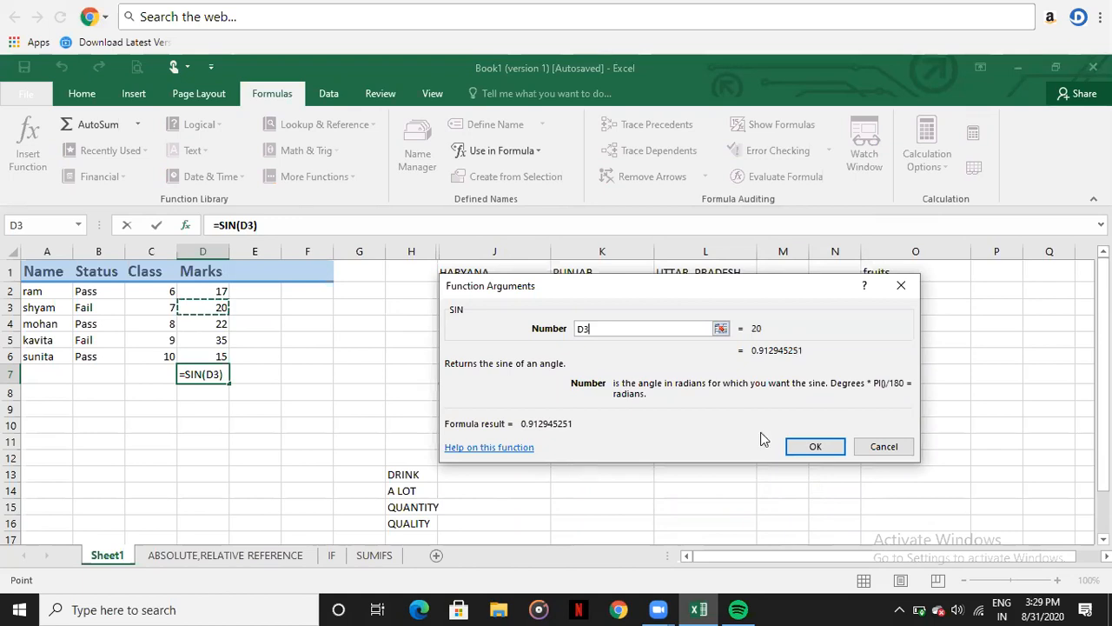
left_click(815, 446)
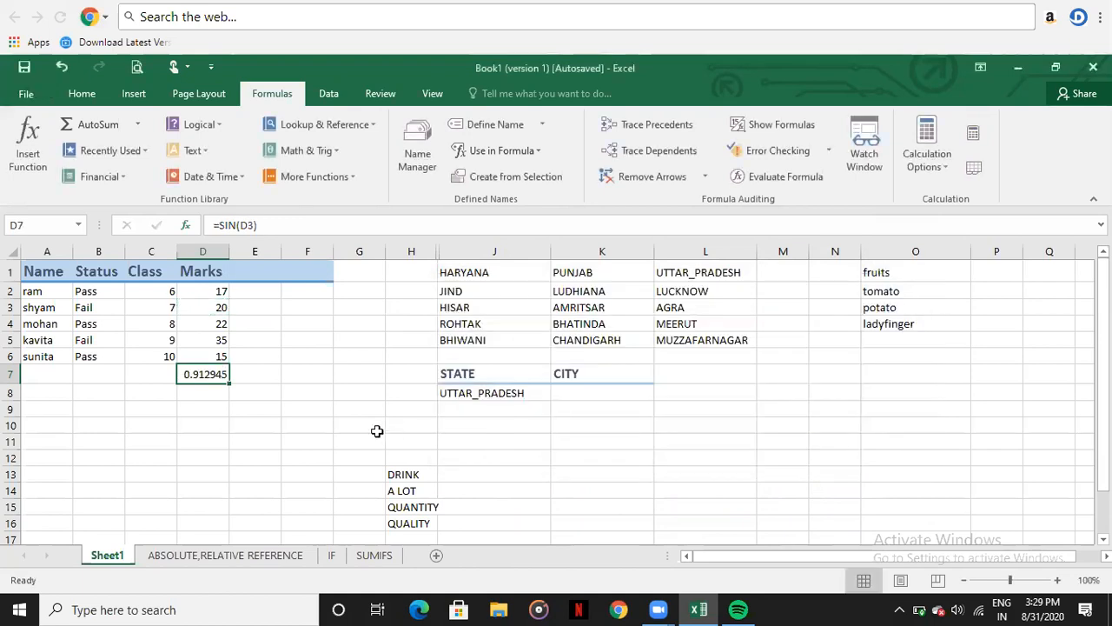
key("Delete")
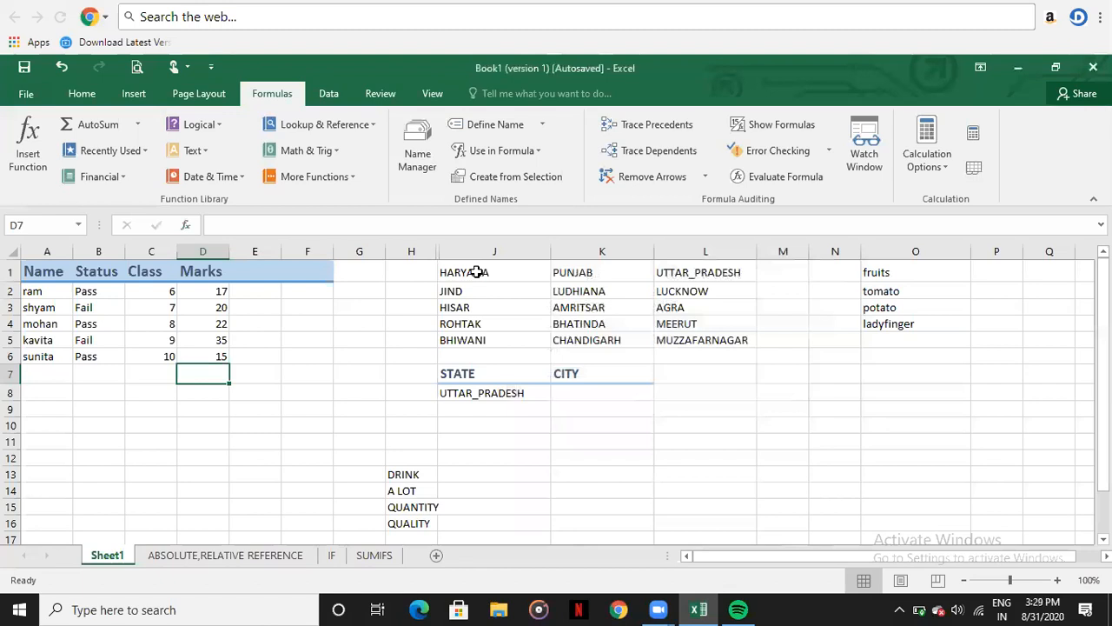
Examine the state choices offered in J8 and the HARYANA list in J1:J5.
left_click(476, 272)
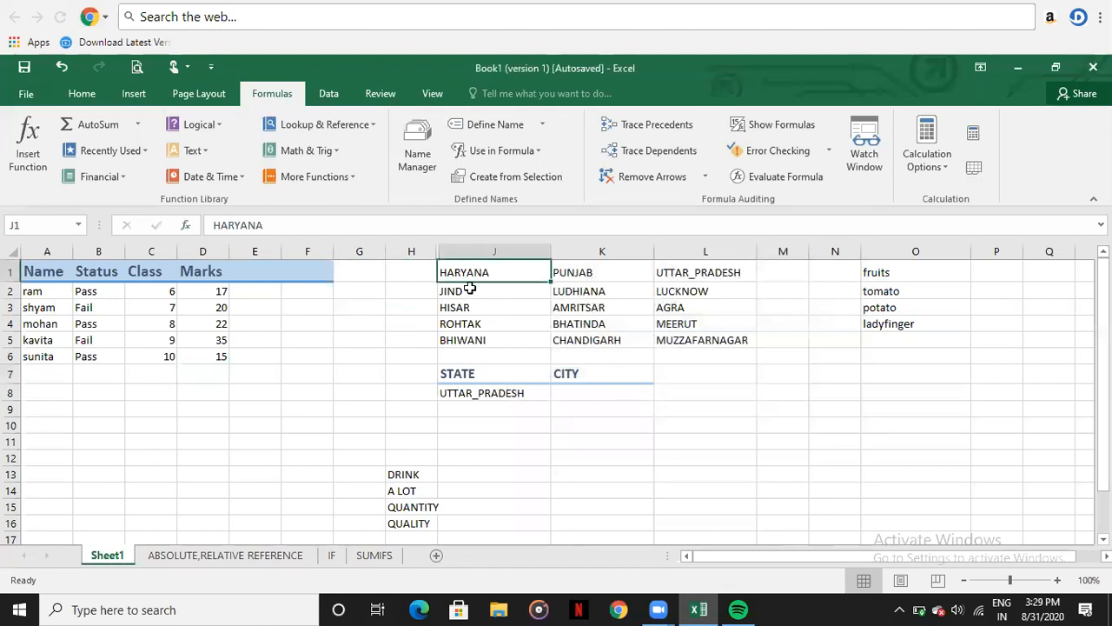
left_click(501, 396)
left_click(558, 393)
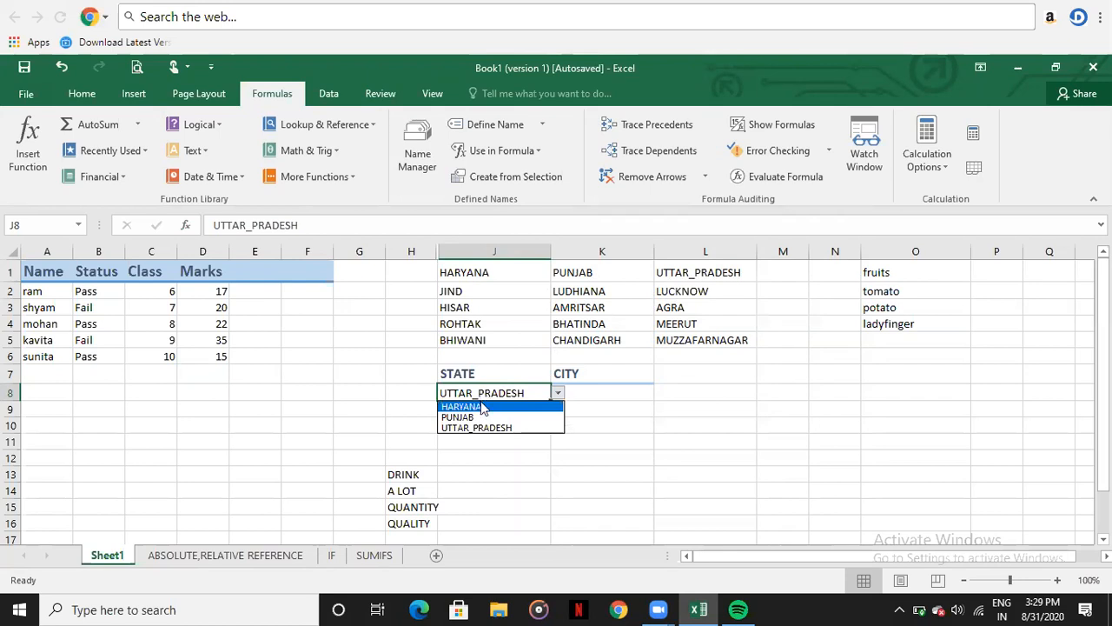
left_click(457, 261)
left_click(457, 265)
left_click_drag(463, 282, 460, 343)
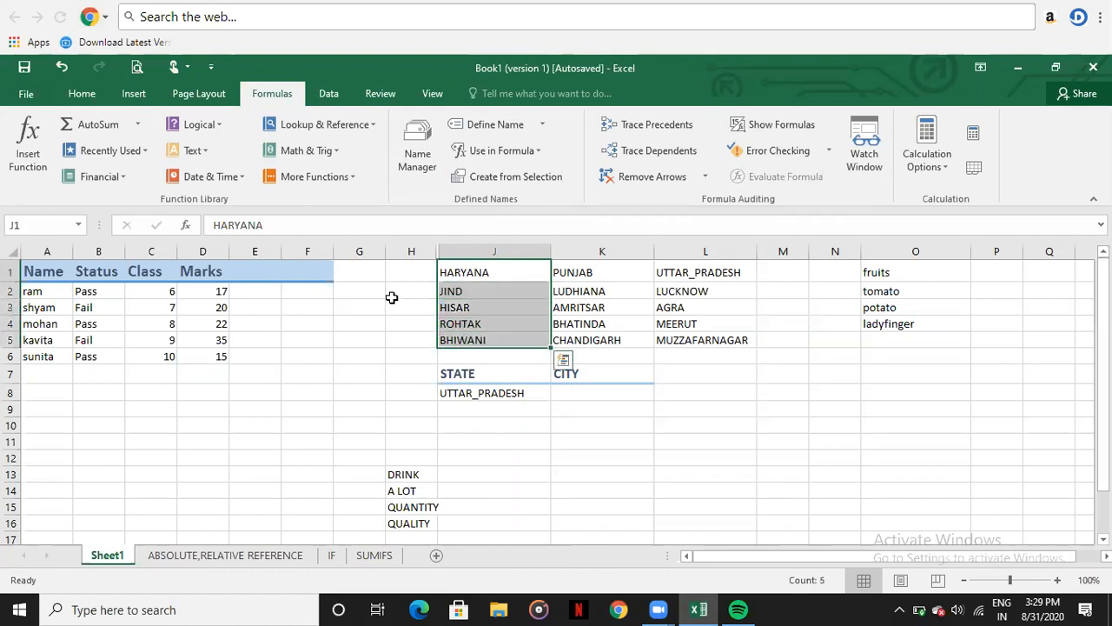
left_click(392, 297)
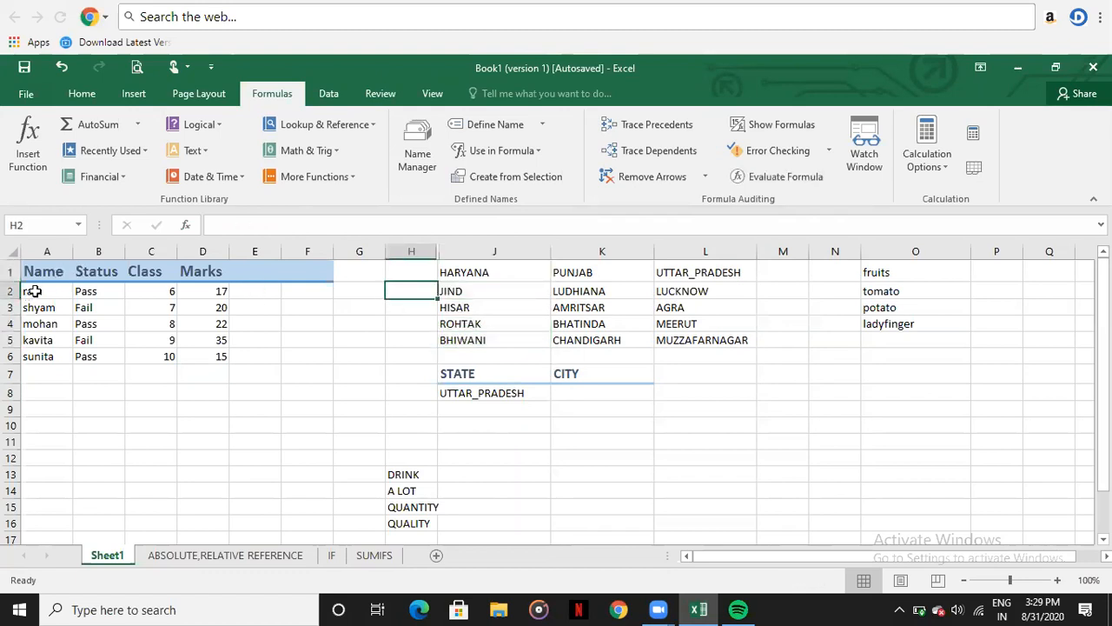
Define the name COMPUTER with Workbook scope for the cells A2:A6 through the Name Manager.
left_click_drag(33, 291, 47, 355)
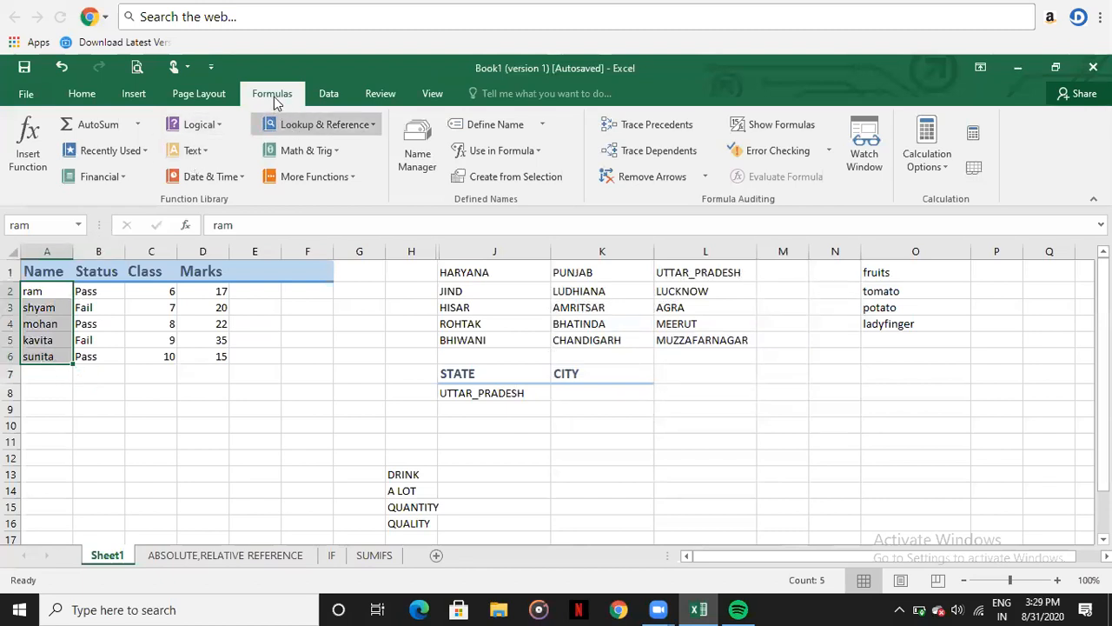
left_click(418, 162)
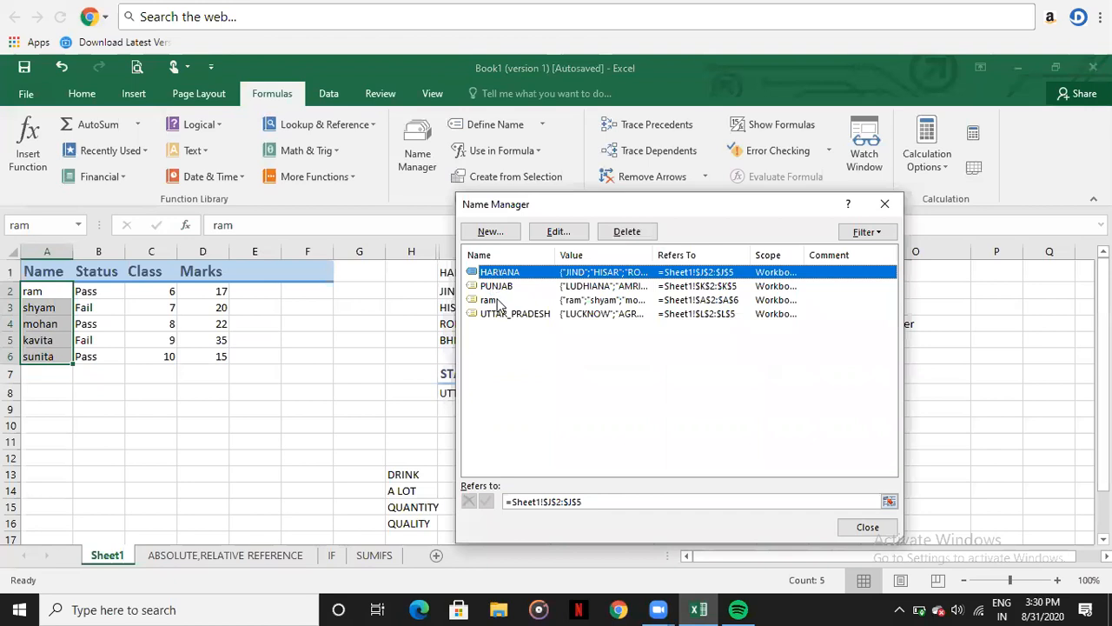
left_click(491, 232)
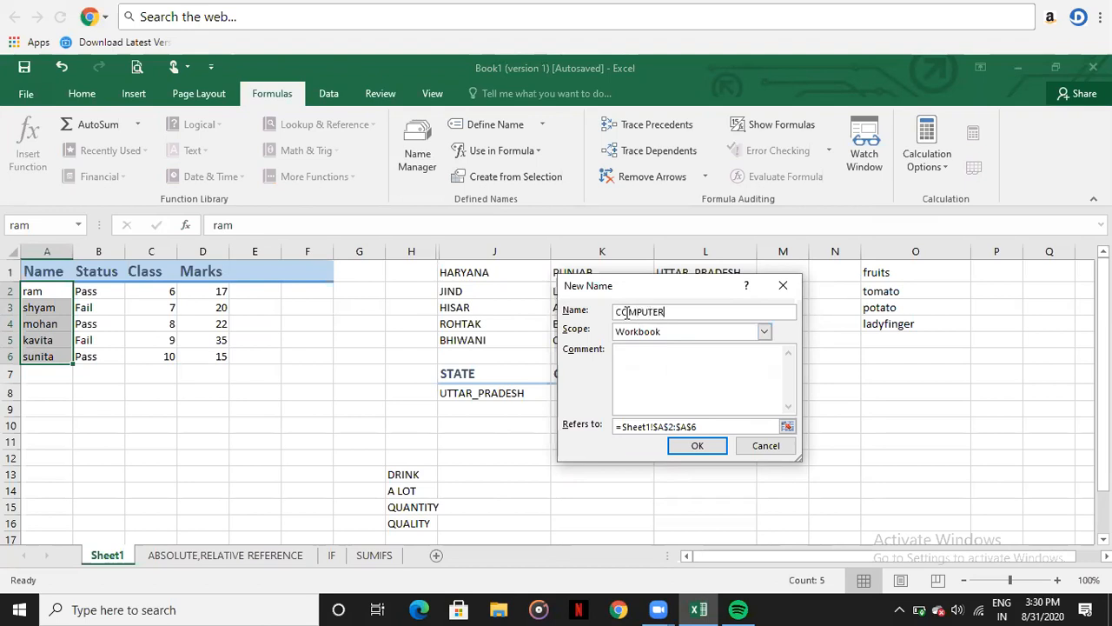
left_click(676, 329)
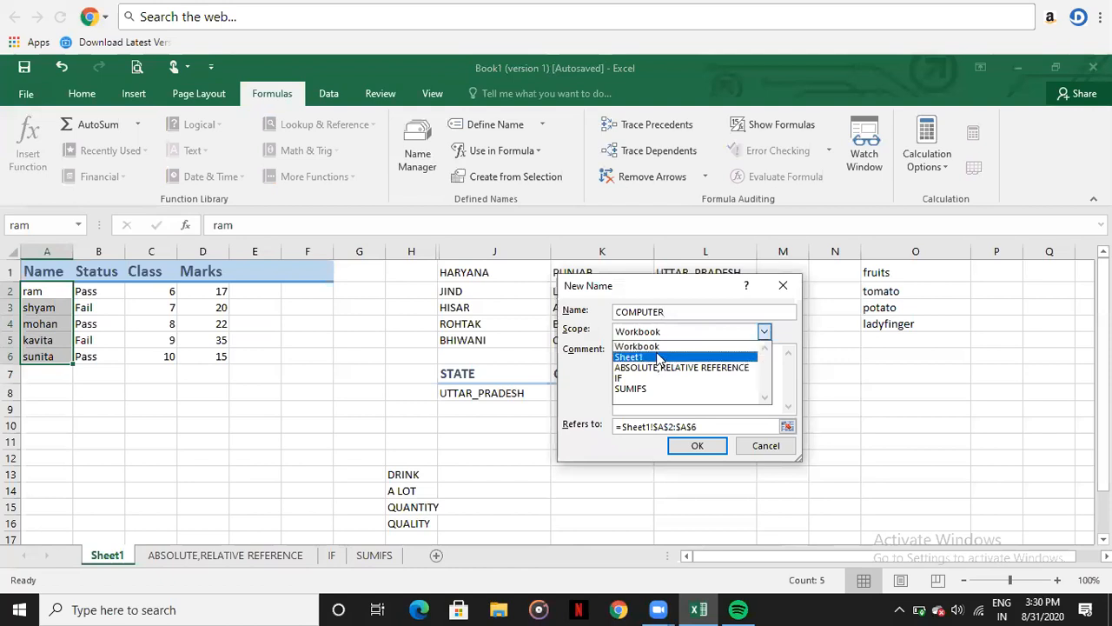
left_click(658, 345)
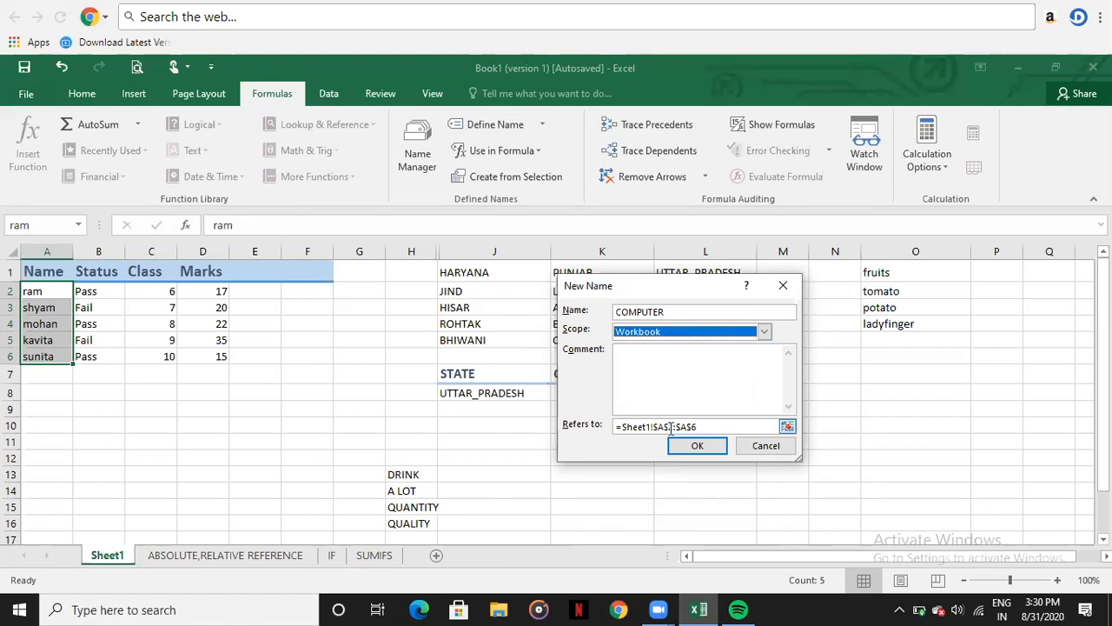
left_click(786, 429)
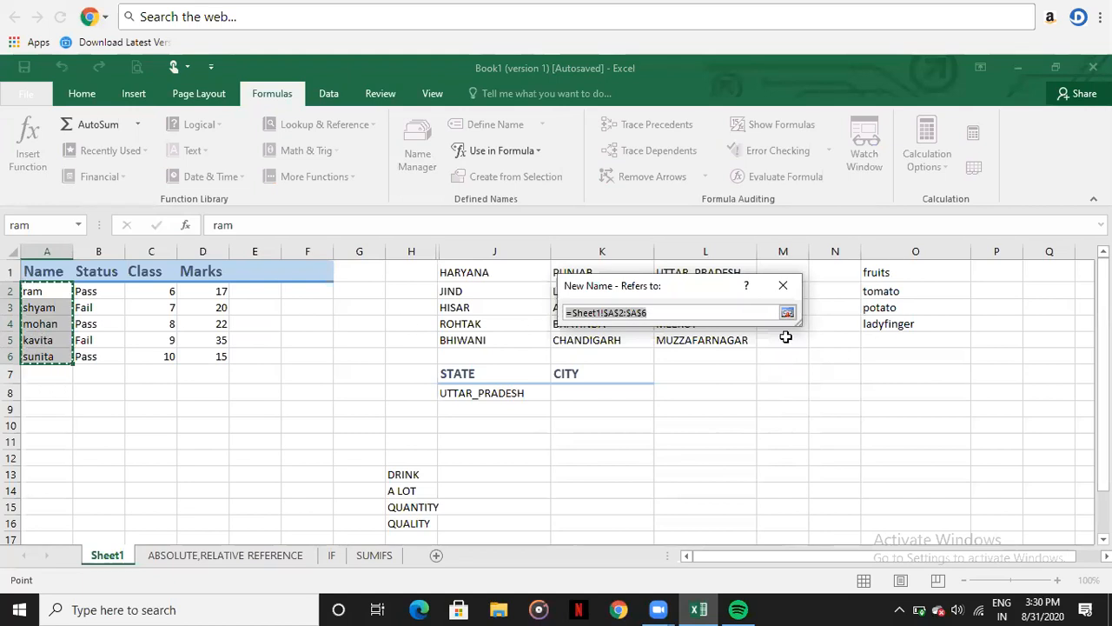
left_click(787, 312)
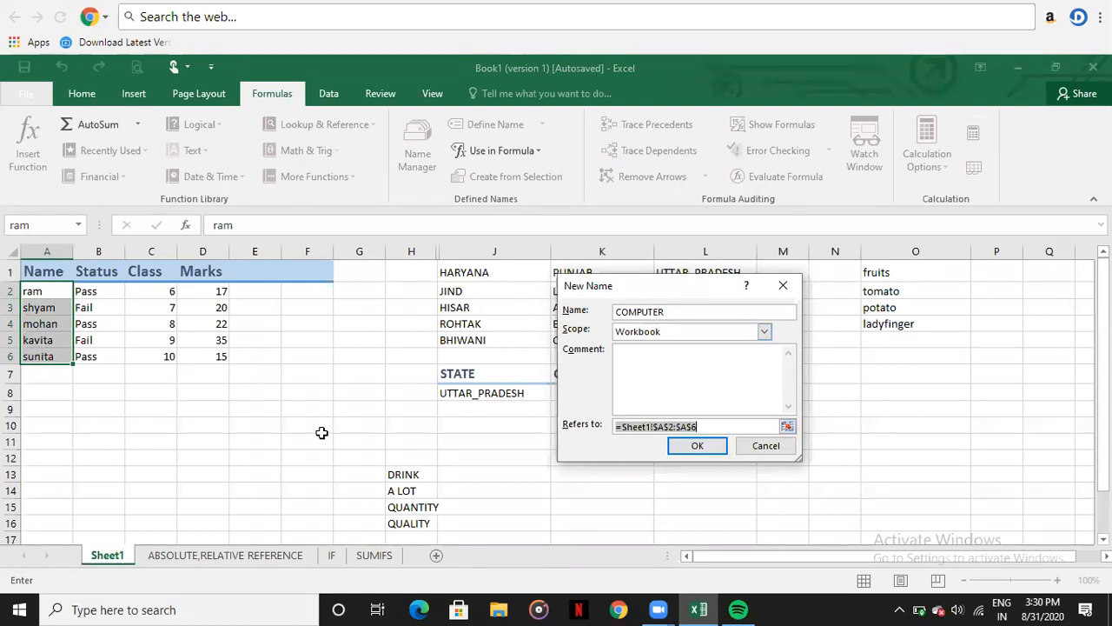
left_click(695, 446)
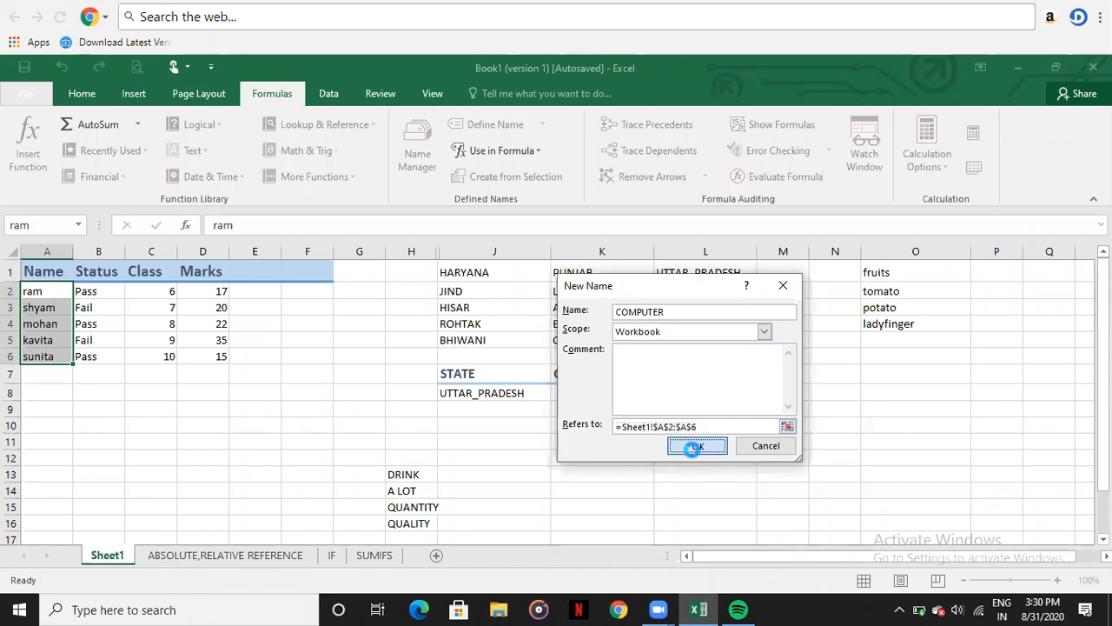
left_click(886, 208)
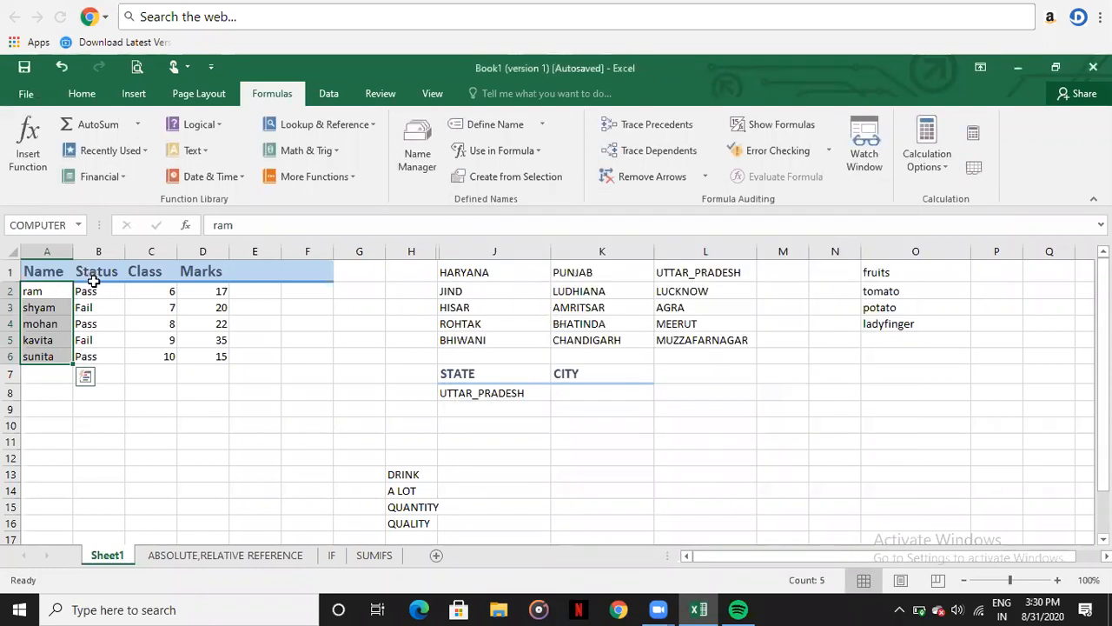
Check the cell name shown for A2:A6 and compare it with the Class cells C2:C6.
left_click(238, 390)
left_click_drag(46, 295, 39, 357)
left_click(156, 410)
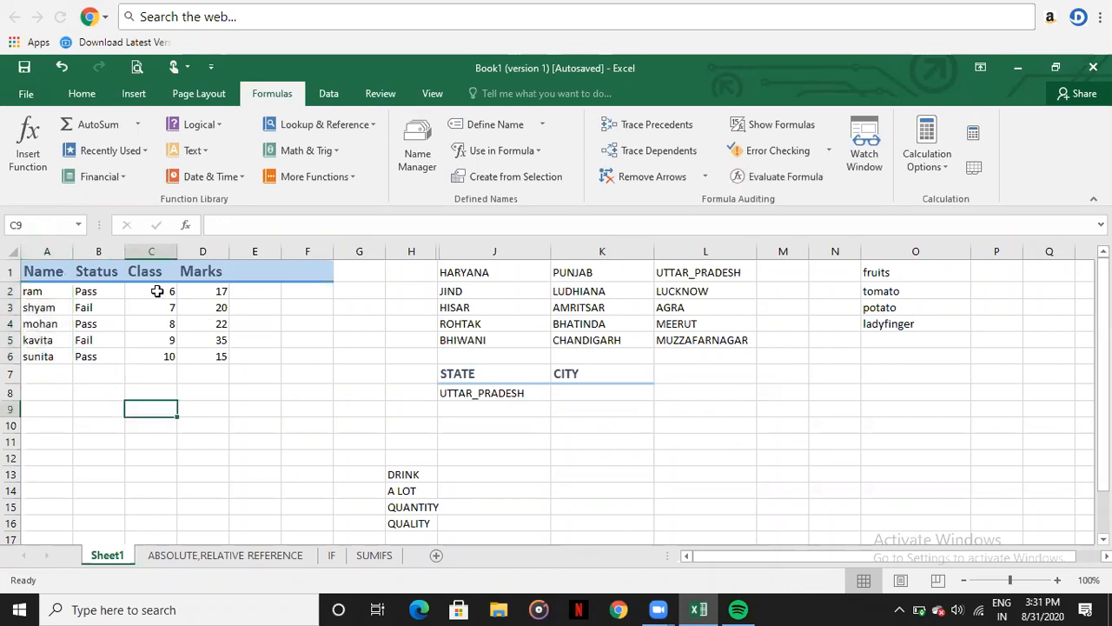
left_click_drag(151, 293, 150, 347)
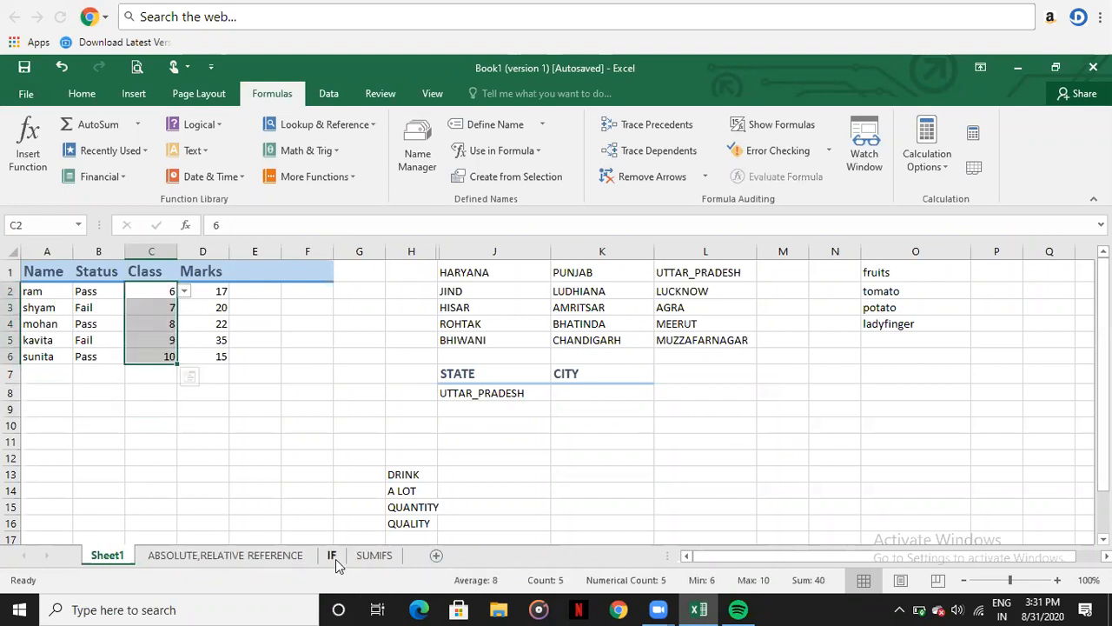
Switch to the SUMIFS sheet and jump from there to the named range COMPUTER with the Name Box.
left_click(373, 555)
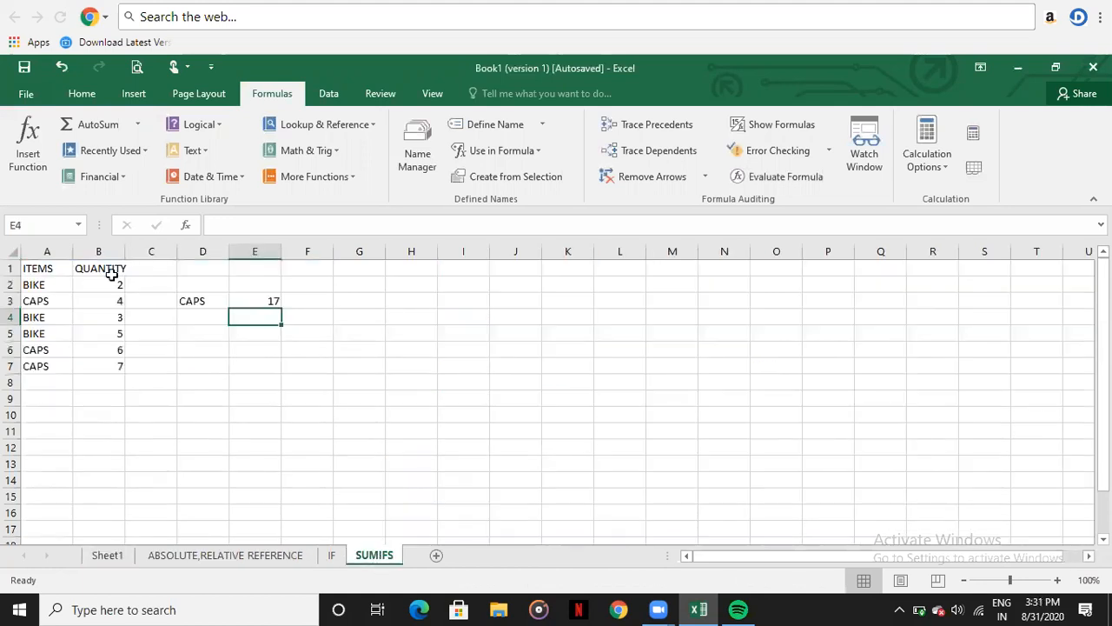
left_click(80, 225)
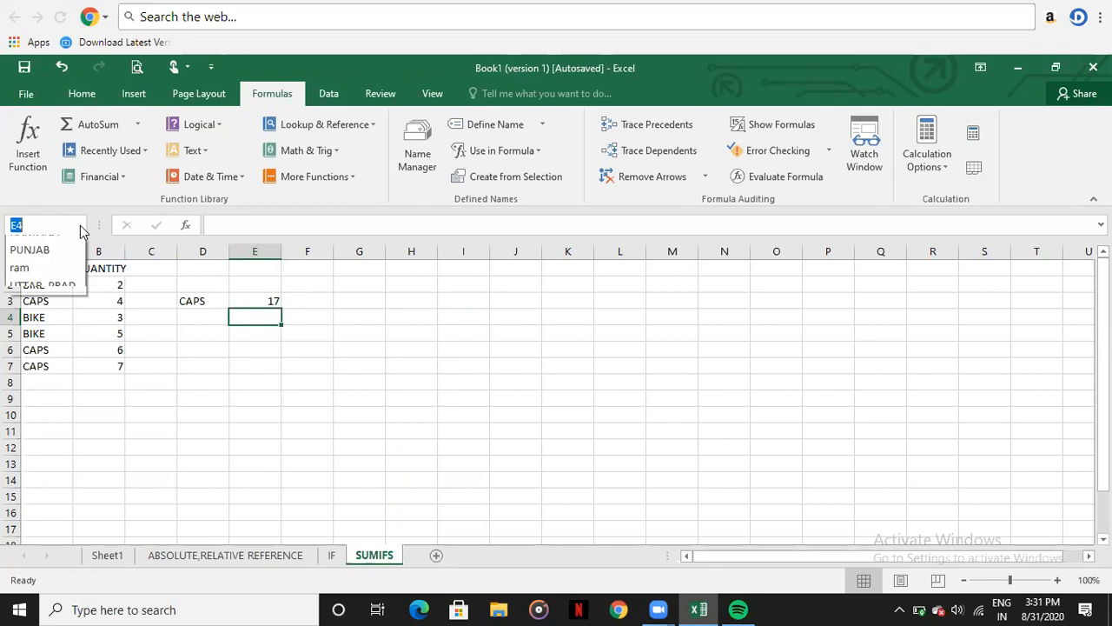
key("Escape")
left_click(66, 223)
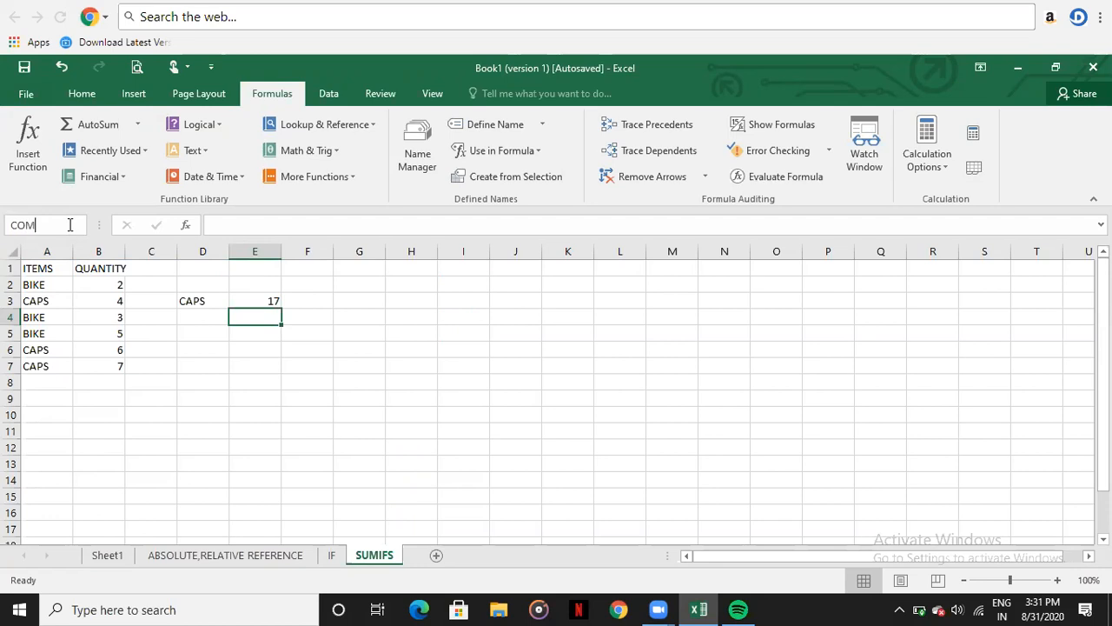
key("Return")
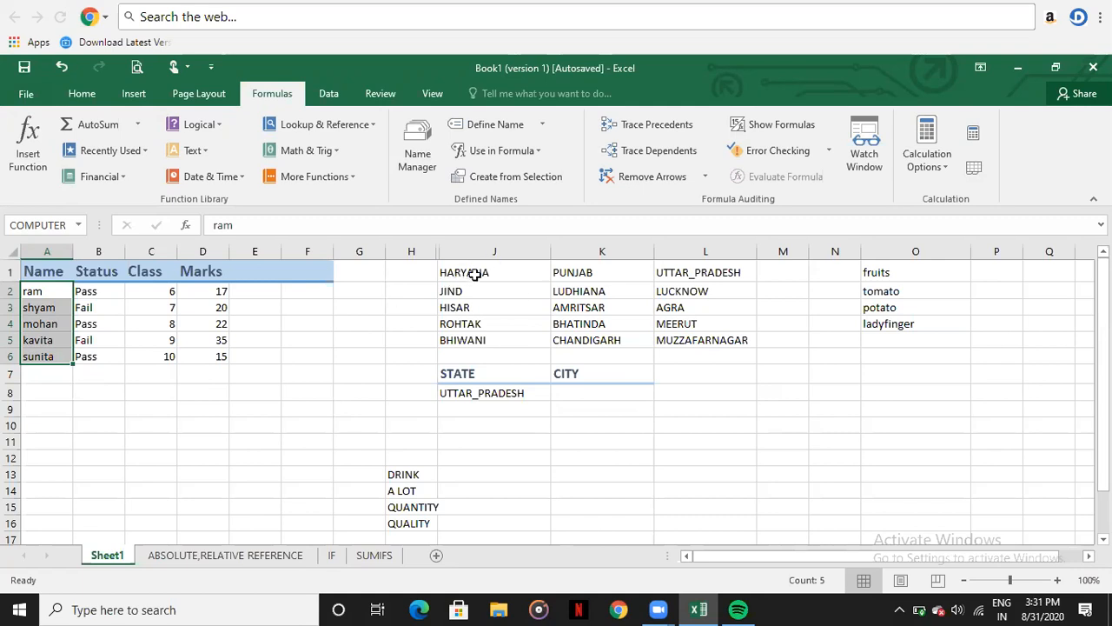
Fill the state heading cells J1:L1 with the light blue fill color.
left_click(477, 273)
left_click_drag(496, 270, 669, 274)
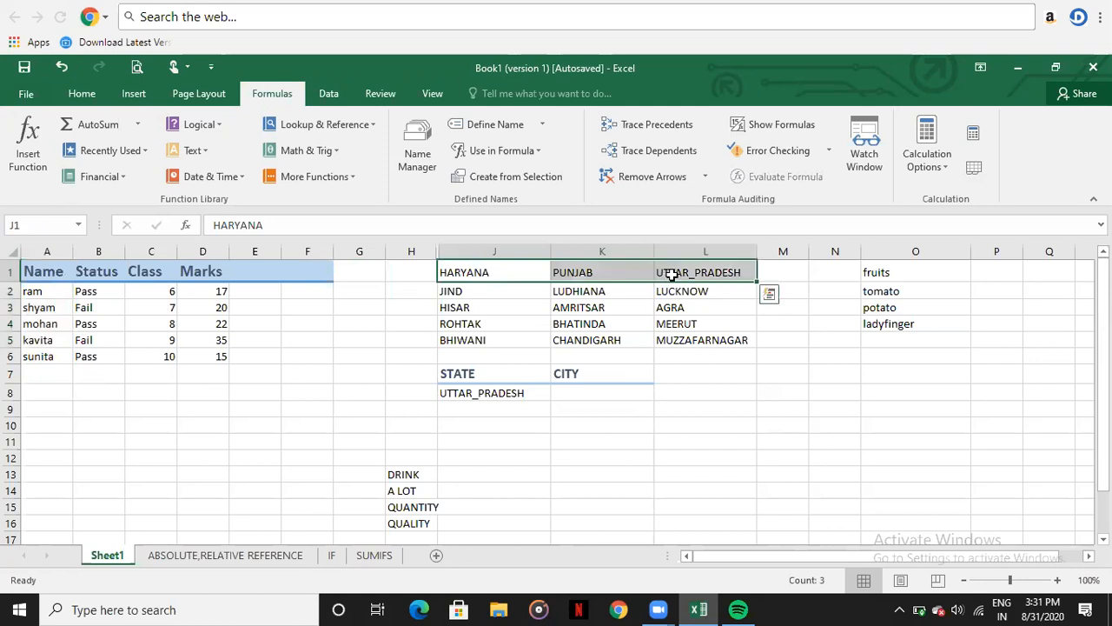
left_click(86, 90)
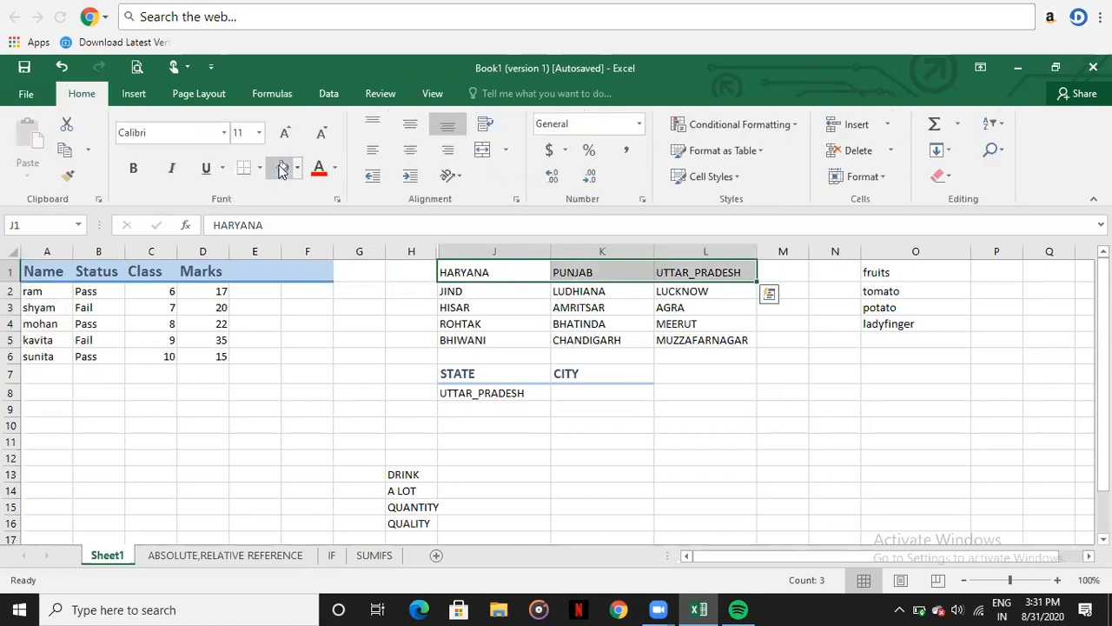
left_click(443, 323)
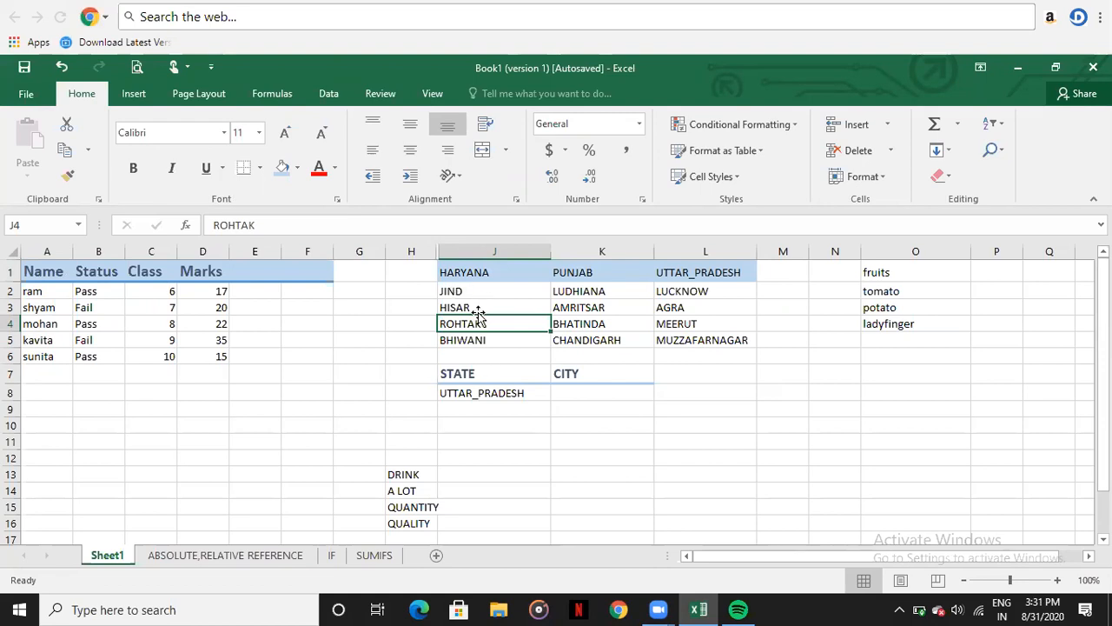
Examine the city lists under HARYANA, PUNJAB and UTTAR_PRADESH in J2:J5, K2:K5 and L2:L5.
left_click_drag(476, 291, 477, 339)
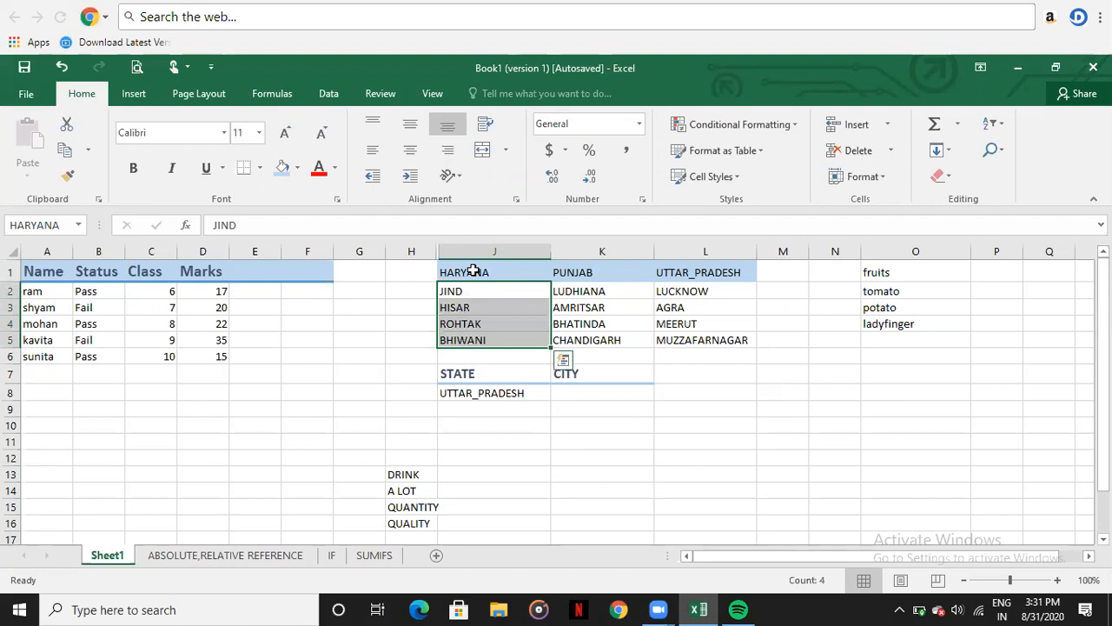
left_click_drag(589, 291, 590, 337)
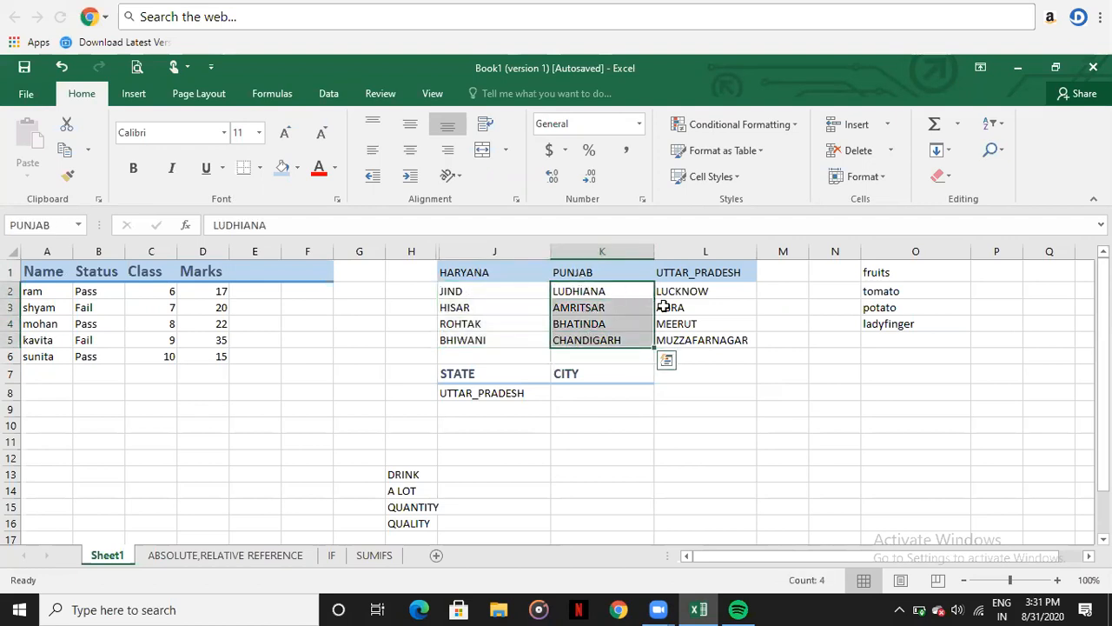
left_click_drag(675, 291, 675, 341)
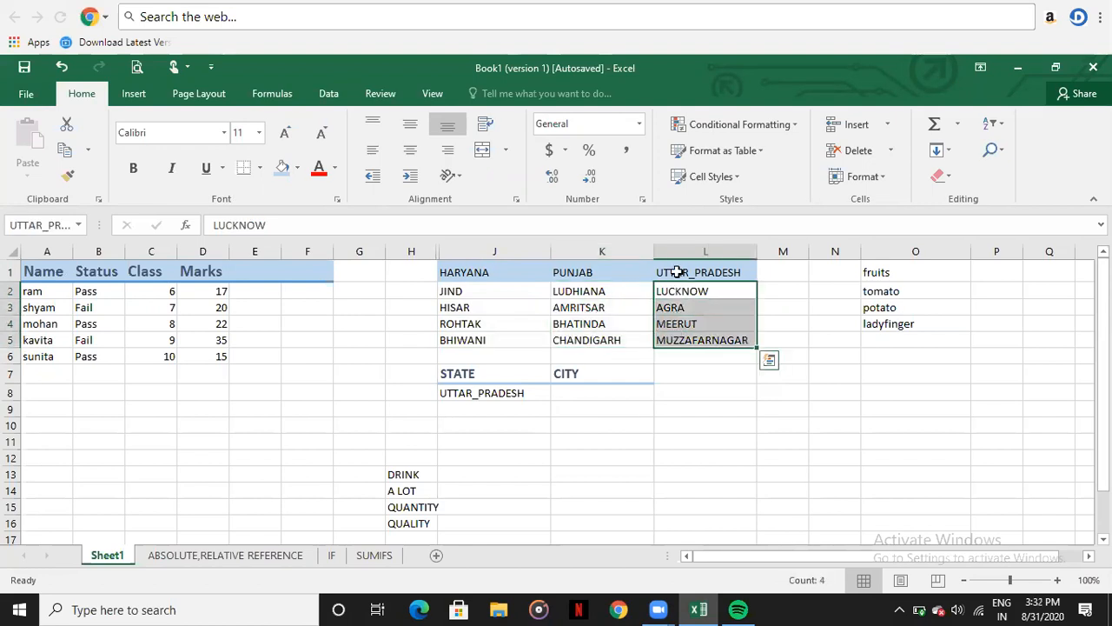
left_click(402, 287)
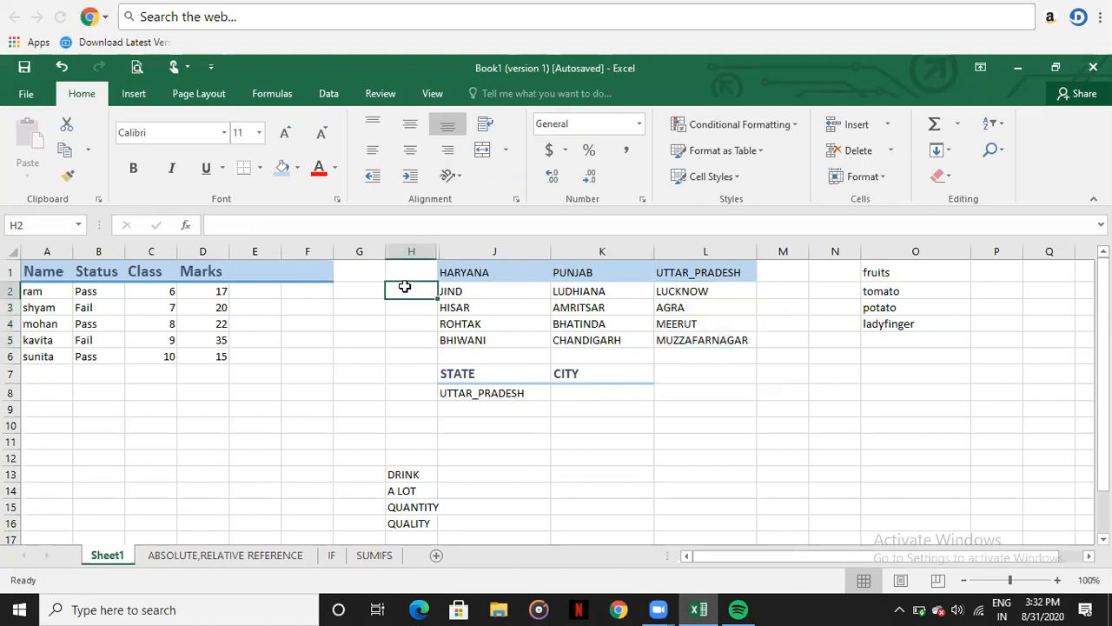
Create names from the selection J1:L5 using only the values in the top row.
left_click_drag(487, 273, 687, 342)
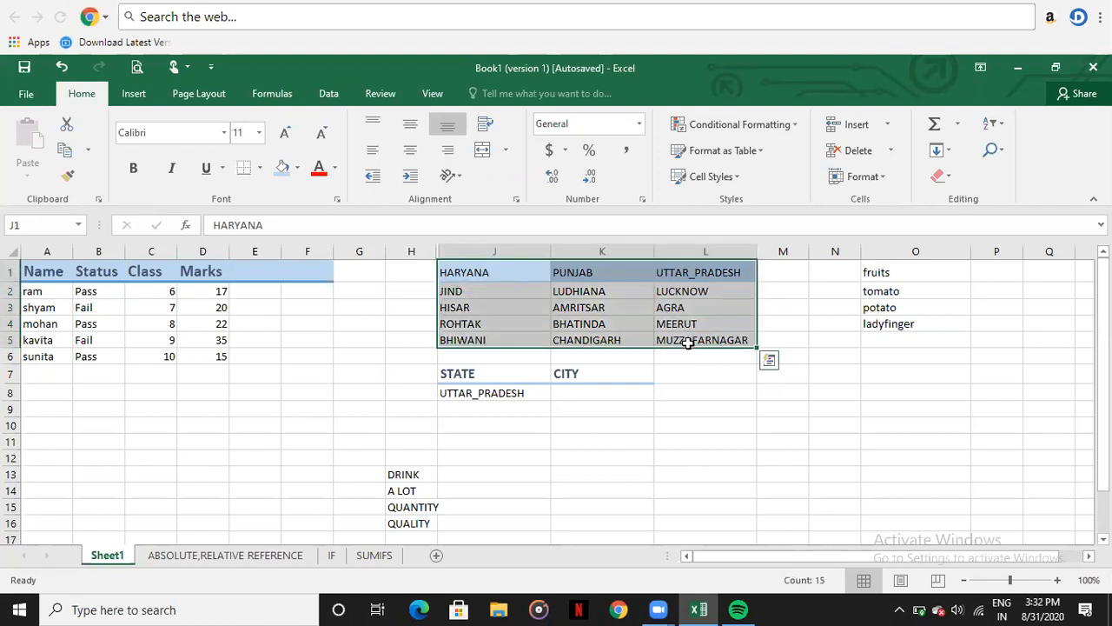
left_click(270, 96)
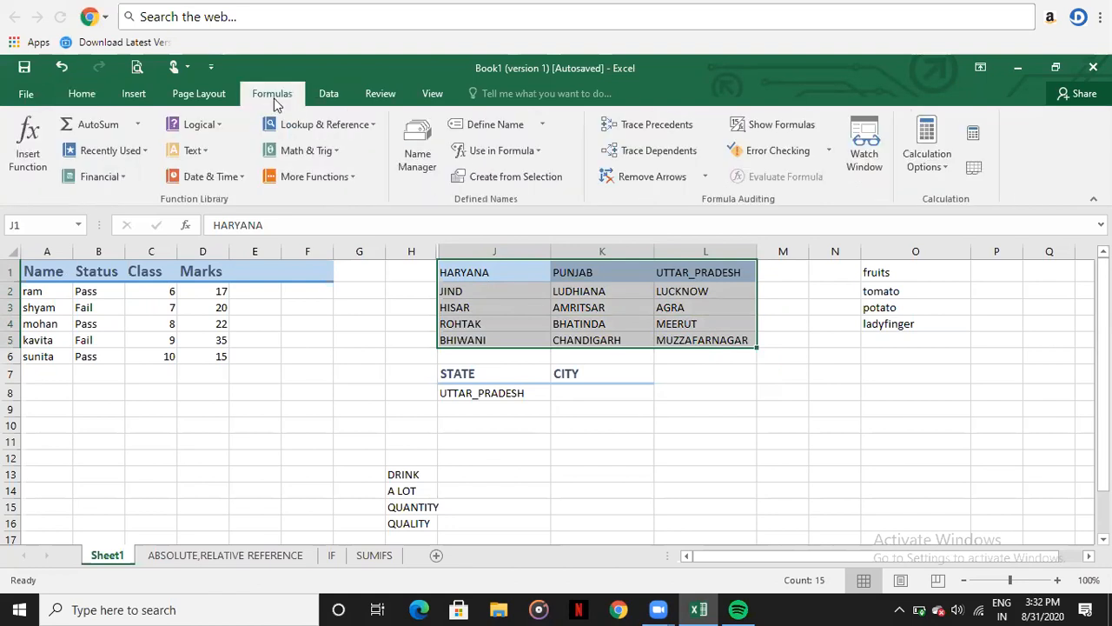
left_click(487, 179)
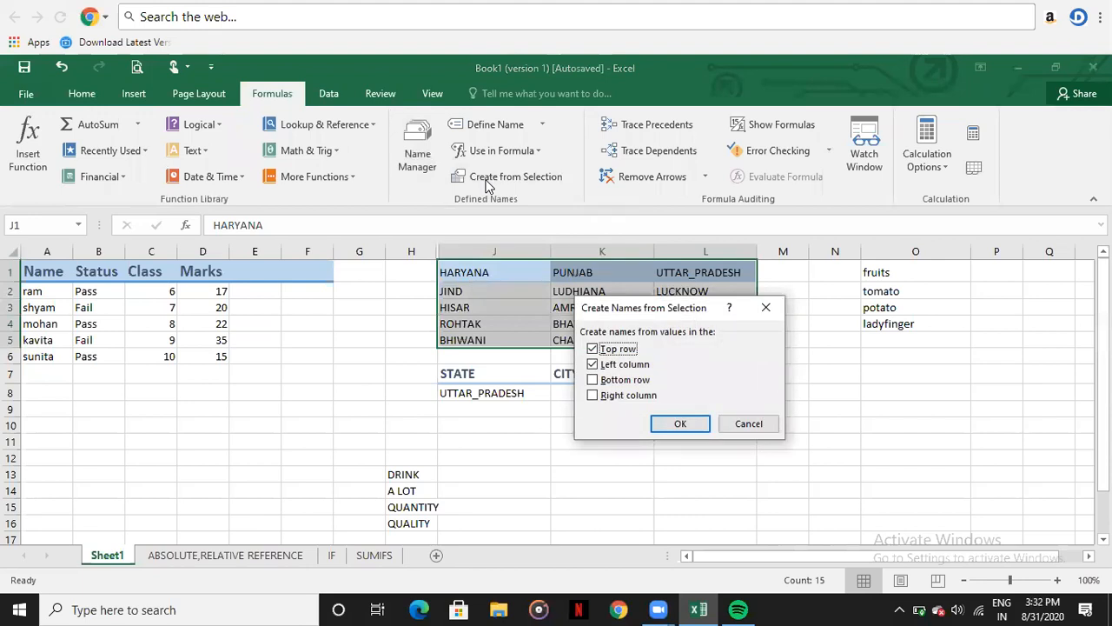
left_click(593, 365)
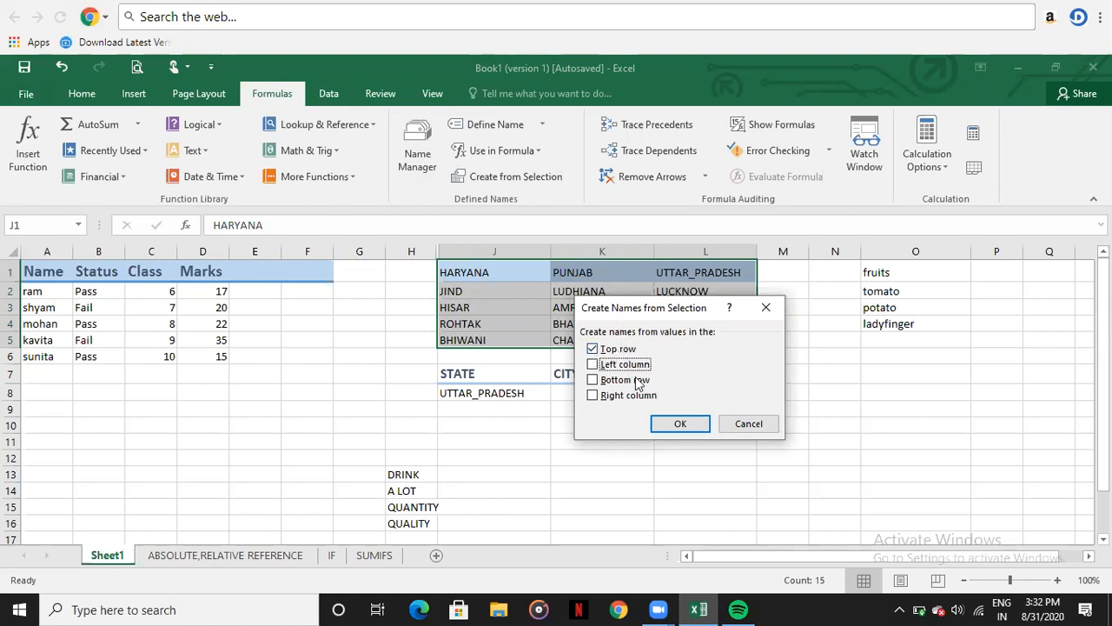
left_click(676, 425)
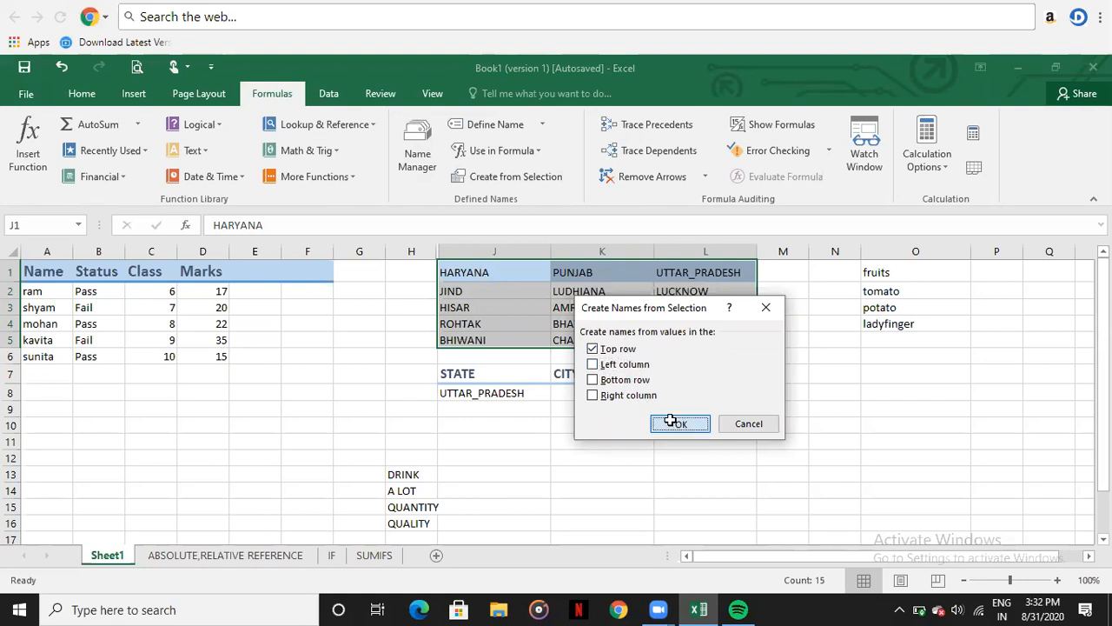
left_click(670, 420)
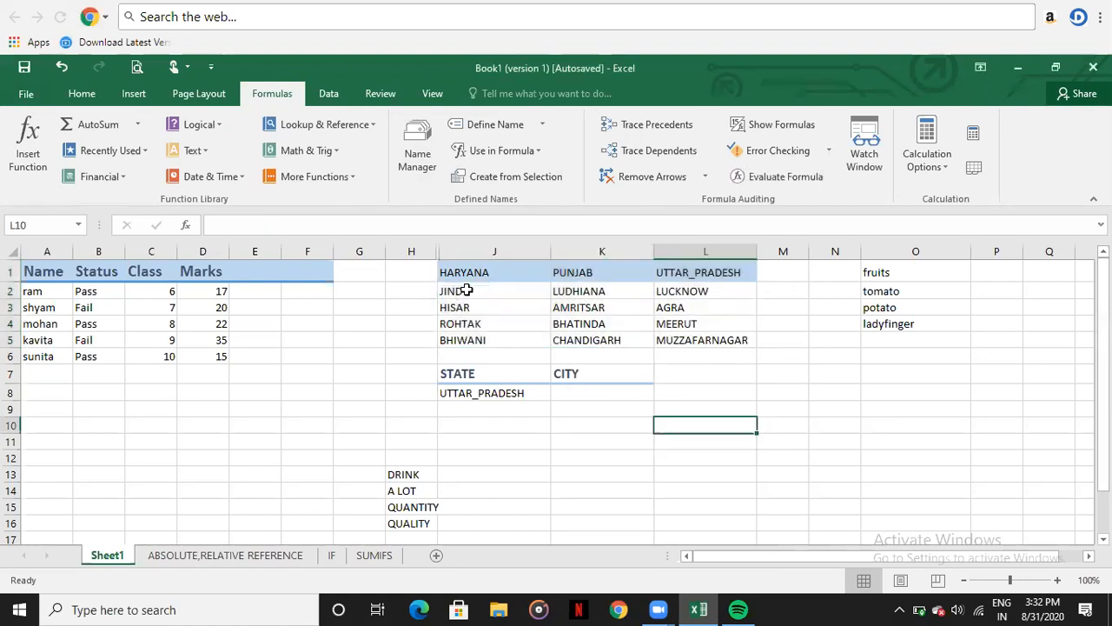
Check the range names assigned to the city lists J2:J5, K2:K5 and L2:L5.
left_click_drag(468, 293, 469, 336)
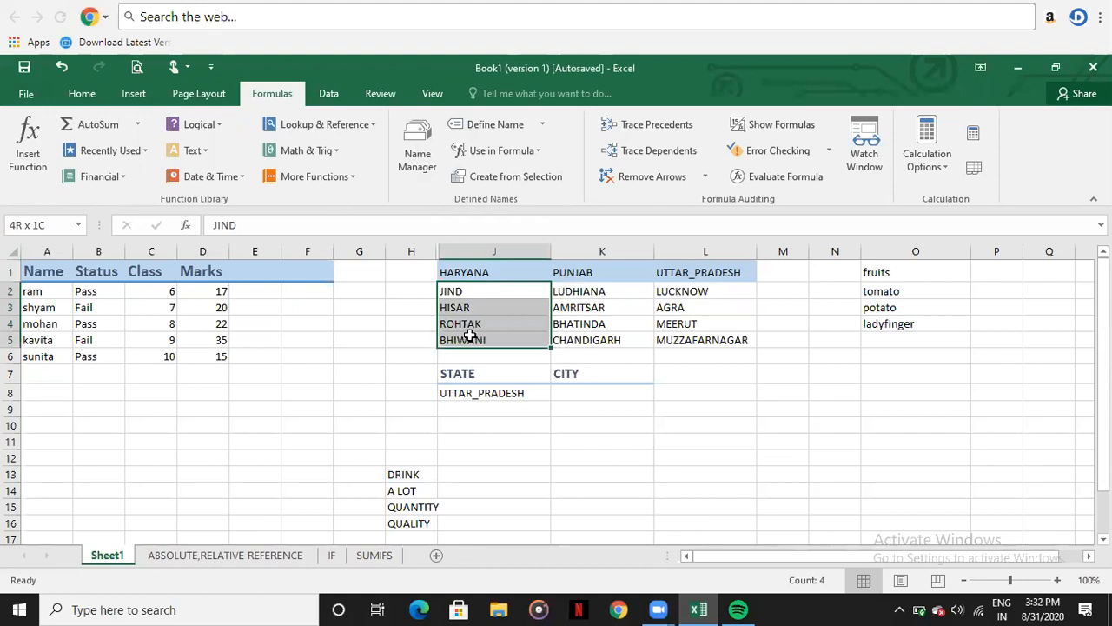
left_click(60, 225)
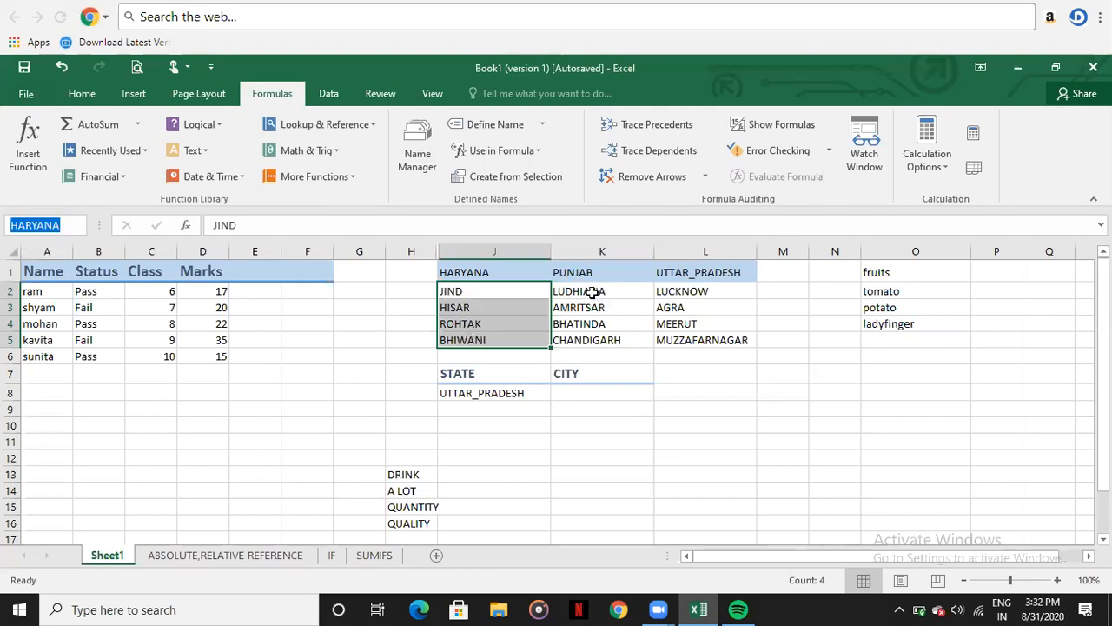
left_click_drag(591, 291, 591, 338)
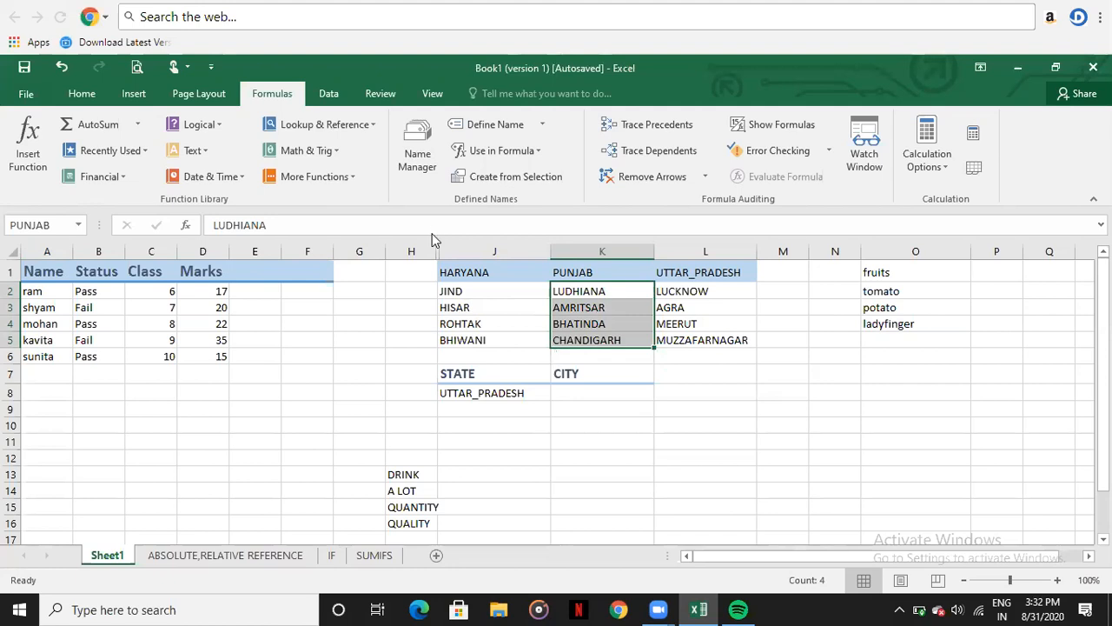
left_click(49, 224)
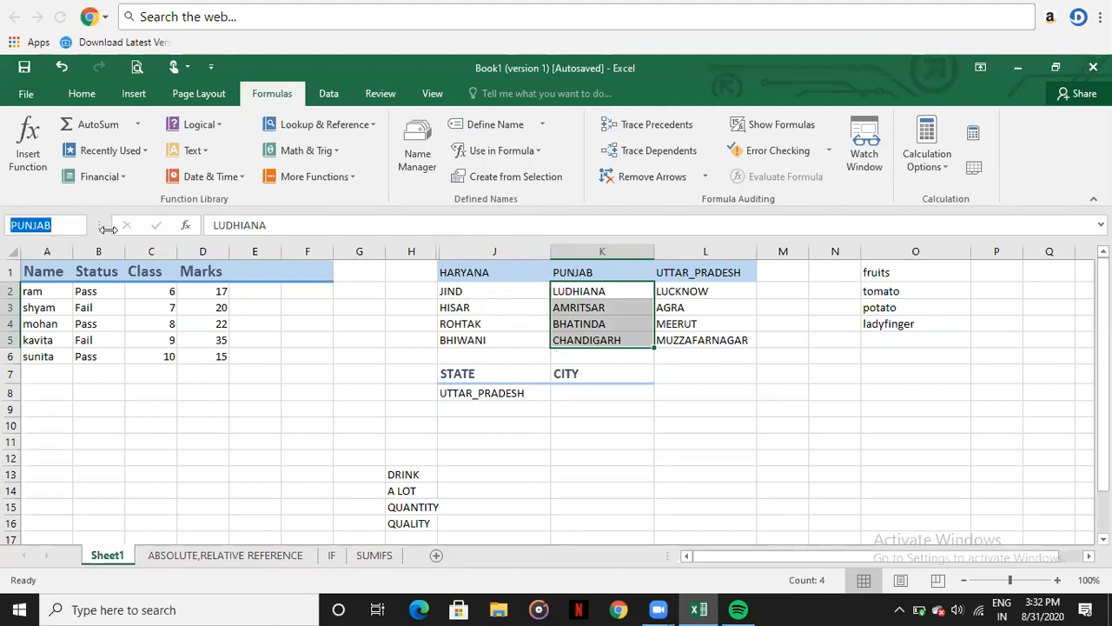
left_click_drag(680, 293, 678, 339)
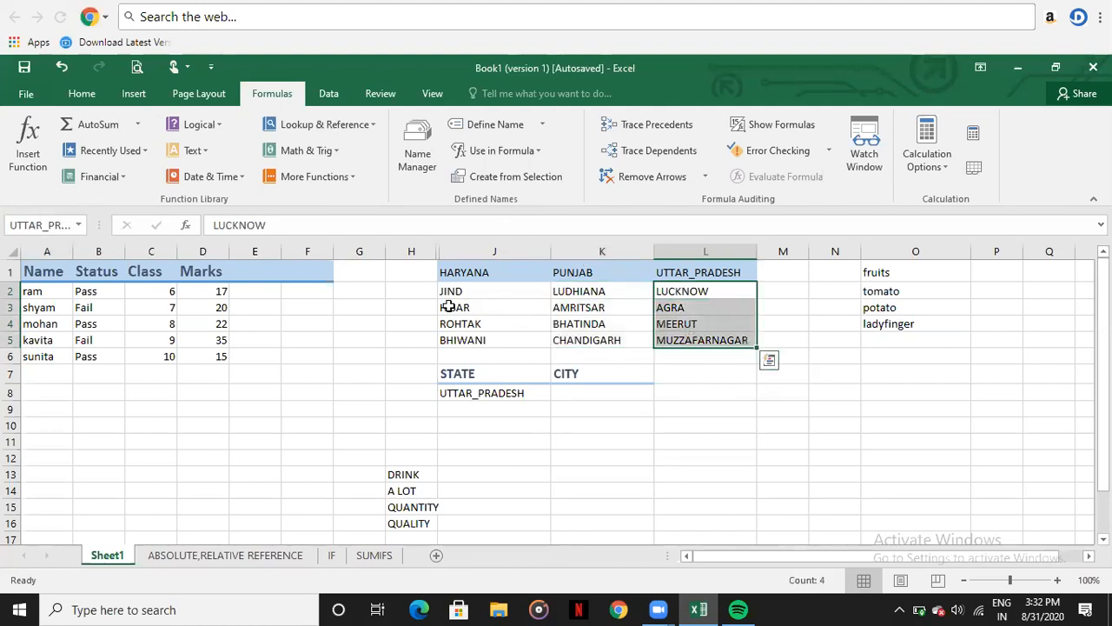
left_click(55, 224)
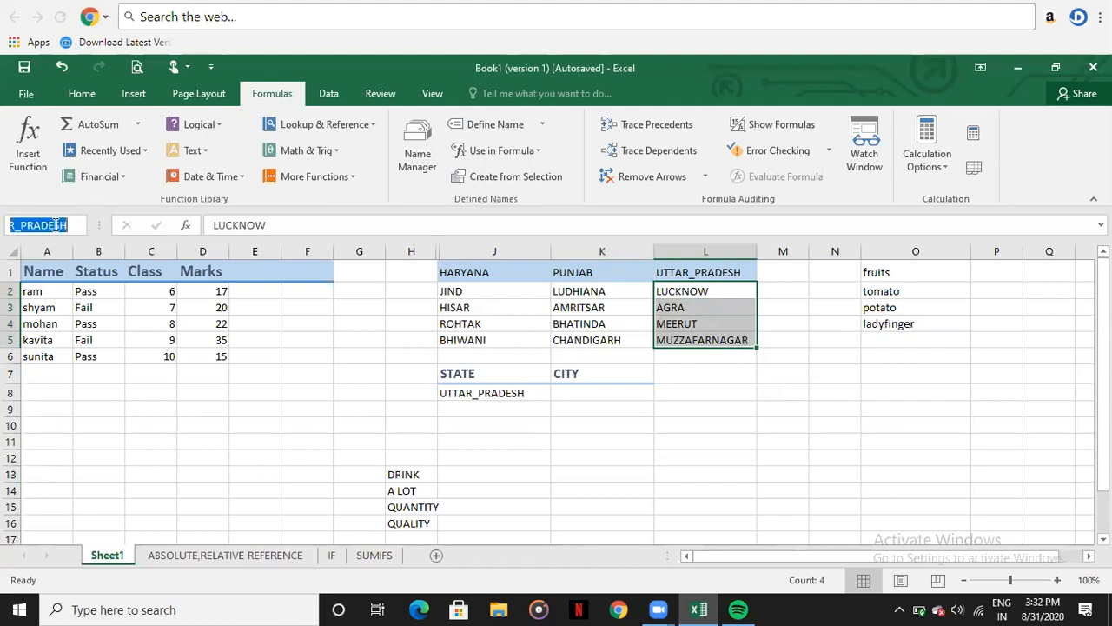
left_click(725, 408)
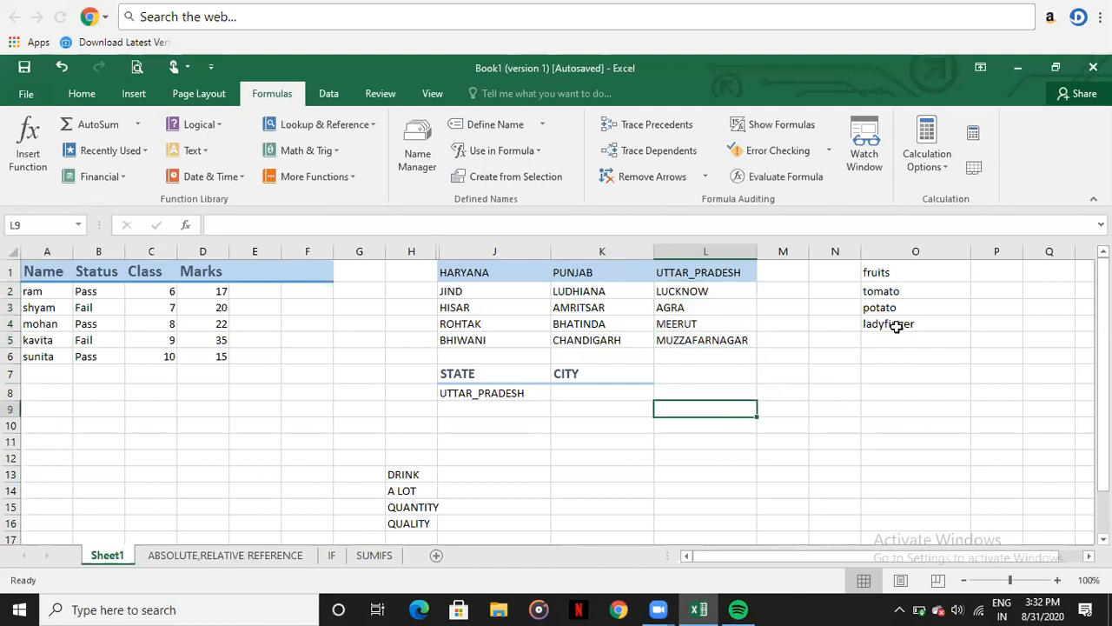
left_click(369, 354)
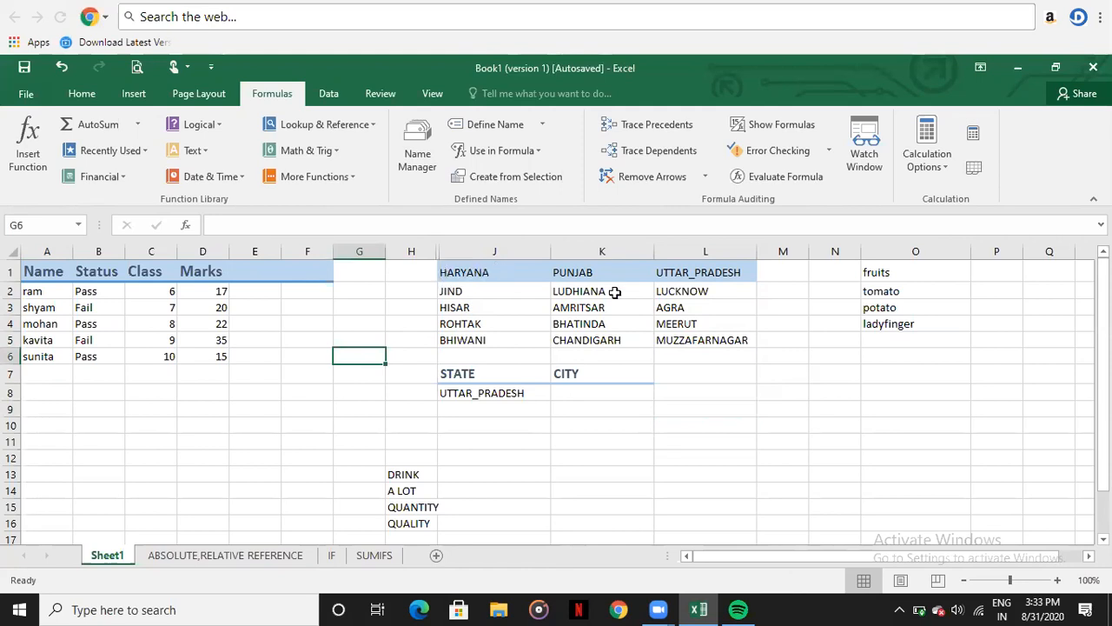
Clear the state headings from cells J1:L1.
left_click(672, 276)
left_click_drag(672, 277, 514, 280)
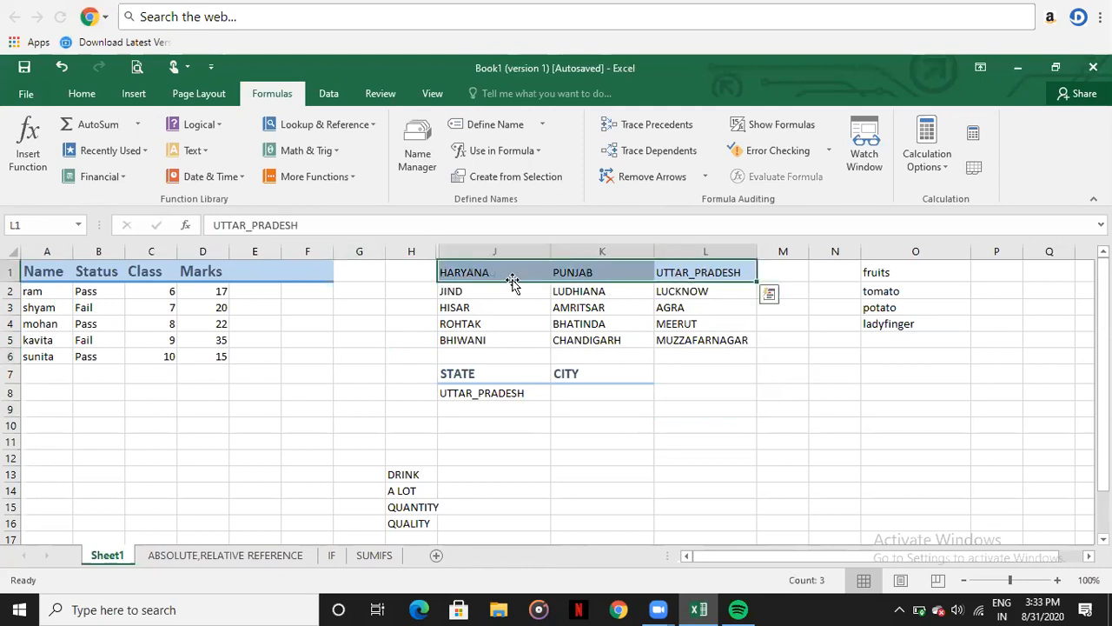
key("Delete")
left_click(401, 293)
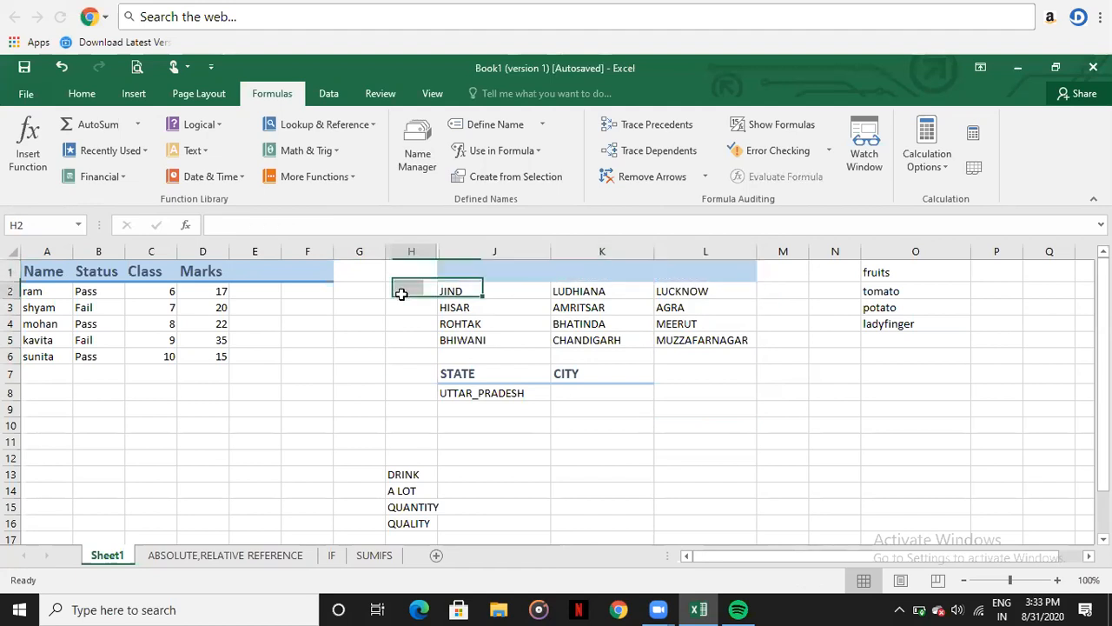
mouse_move(401, 293)
left_mouse_down()
mouse_move(405, 313)
mouse_move(423, 288)
left_mouse_up()
Enter the state headings HARYANA in J1, PUNJAB in K1 and UTTAR_PRADESH in L1, with an underscore instead of a space.
left_click(458, 271)
type("HAR")
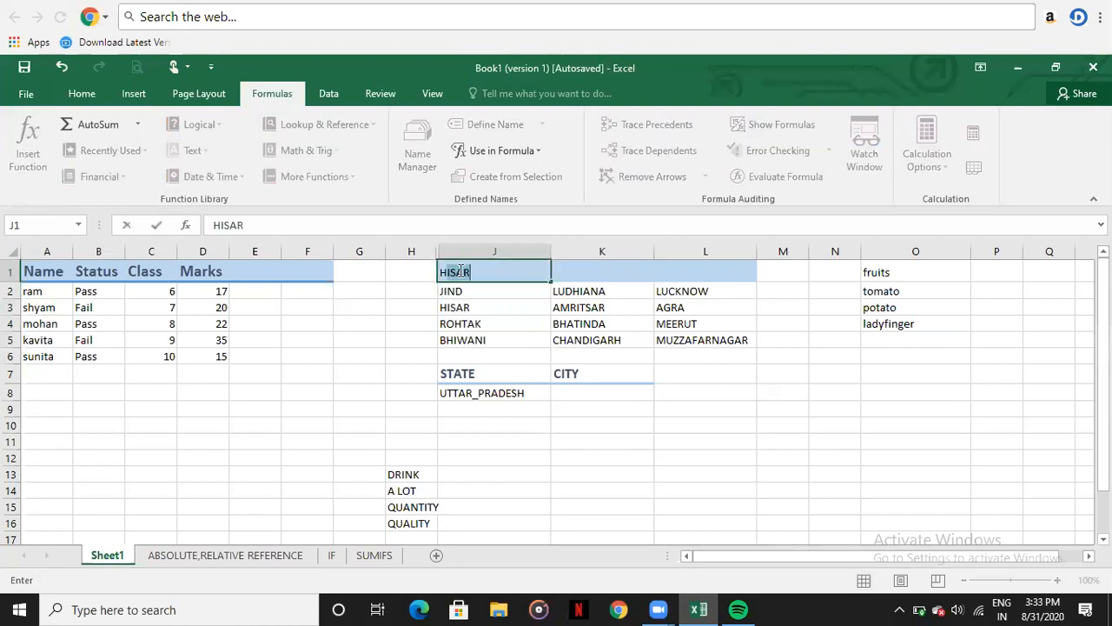
type("YANA")
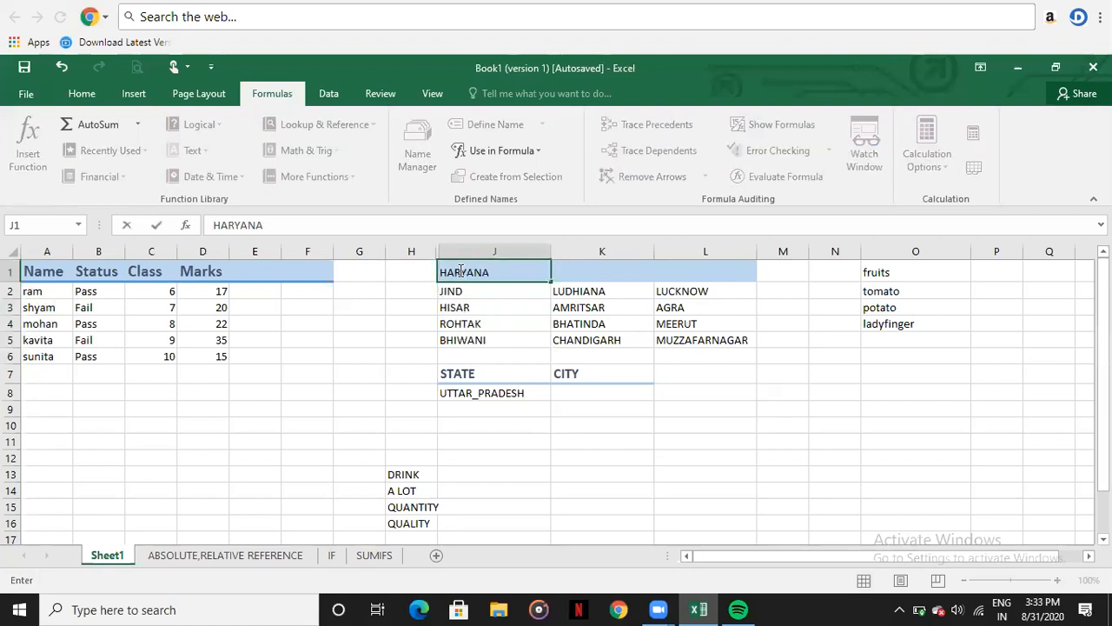
key("Tab")
type("P")
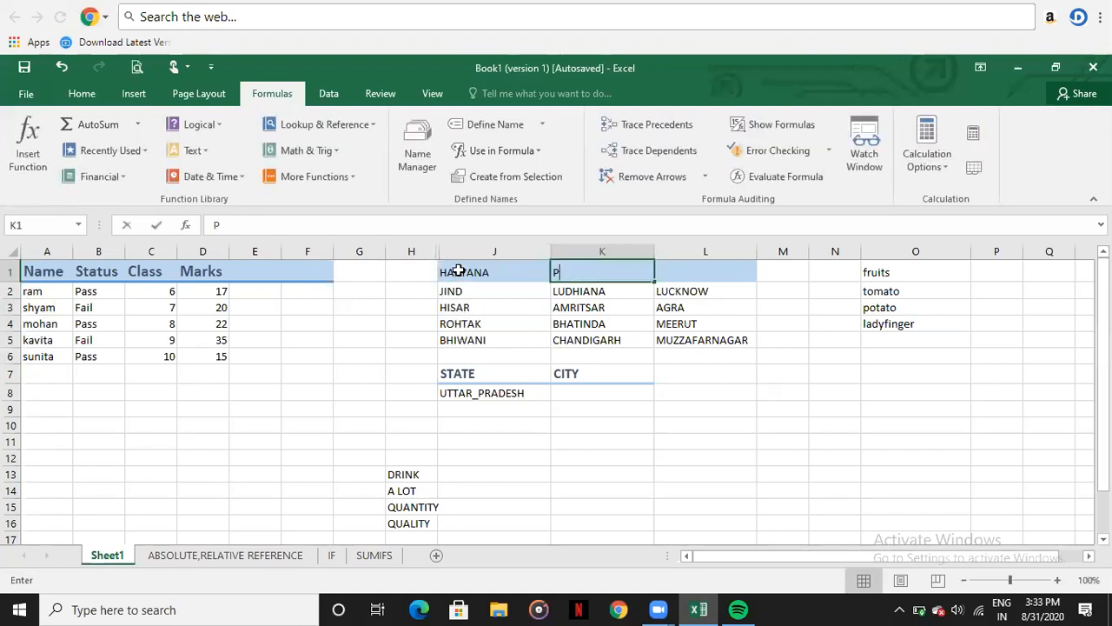
type("UNJAB")
key("Tab")
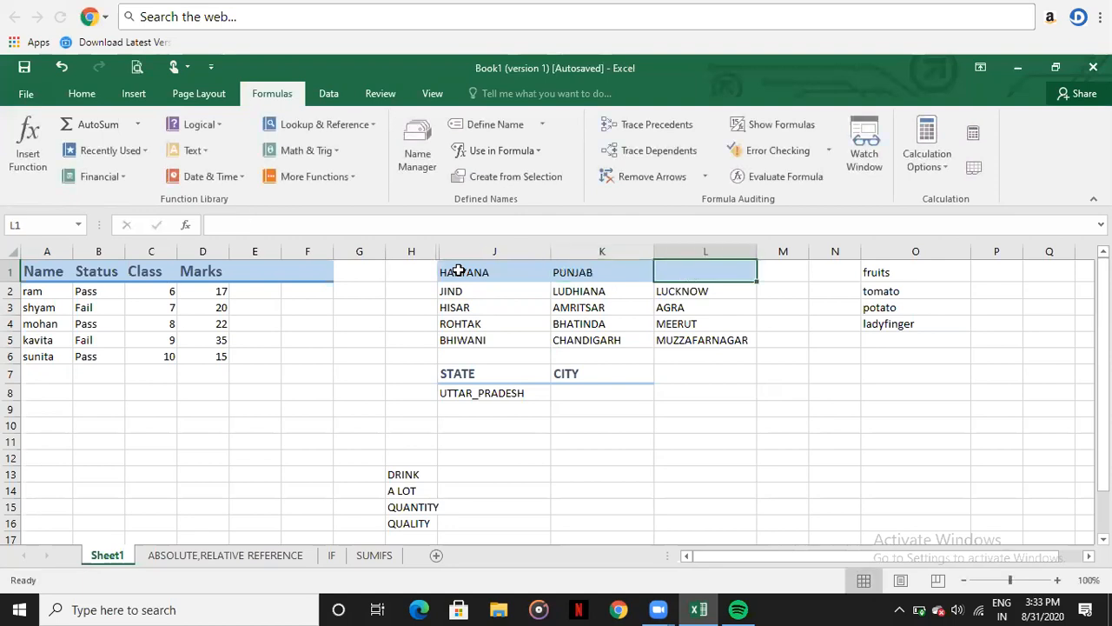
type("UTTAR_")
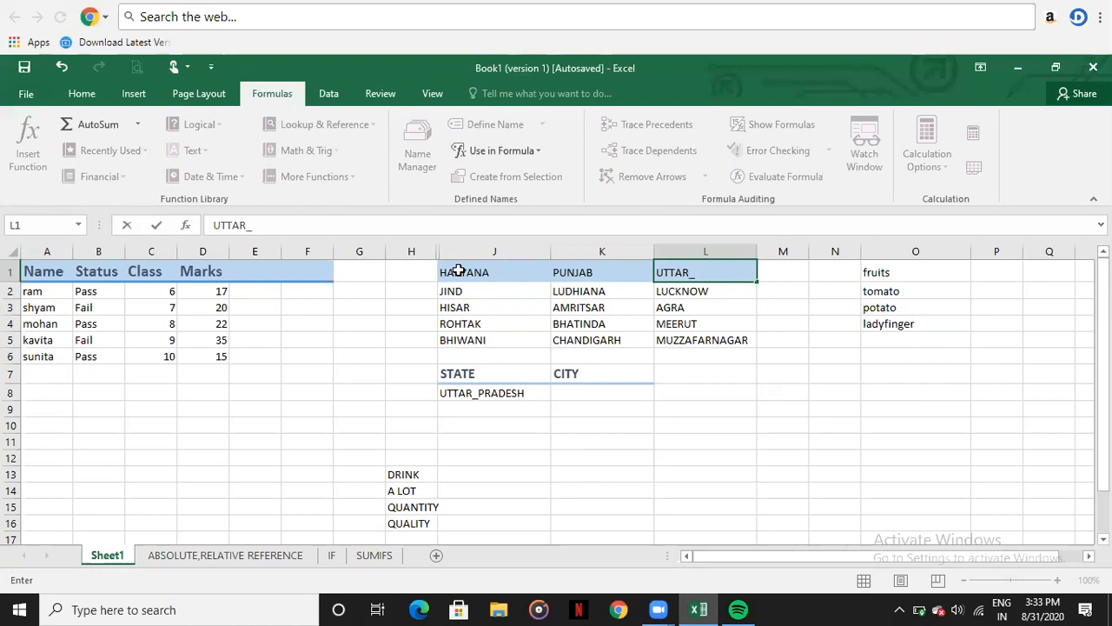
type("PRADESH")
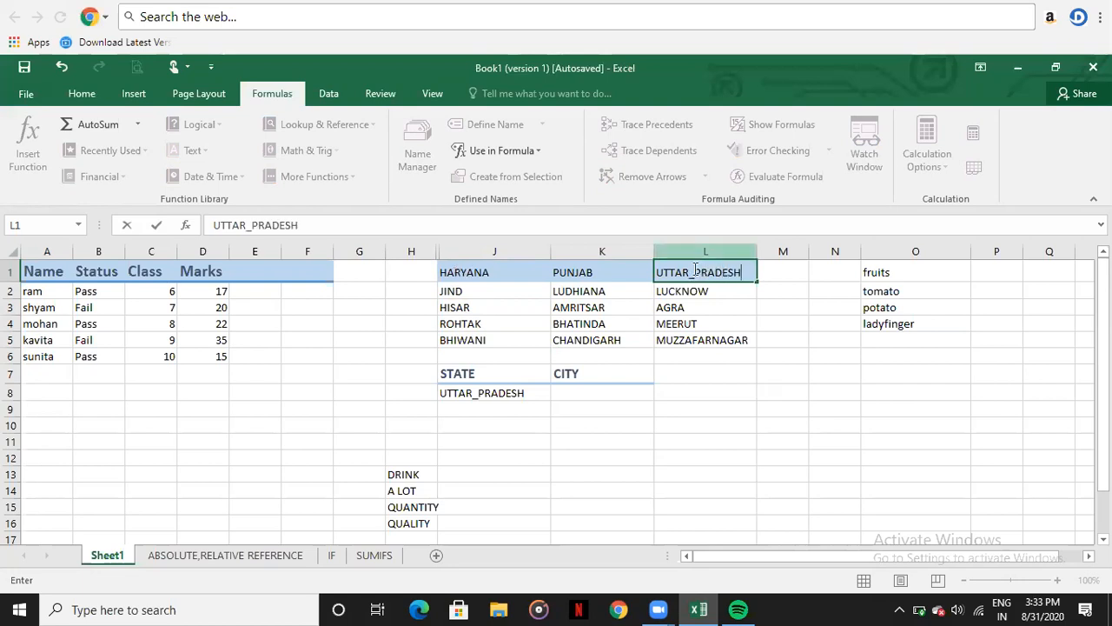
left_click(692, 272)
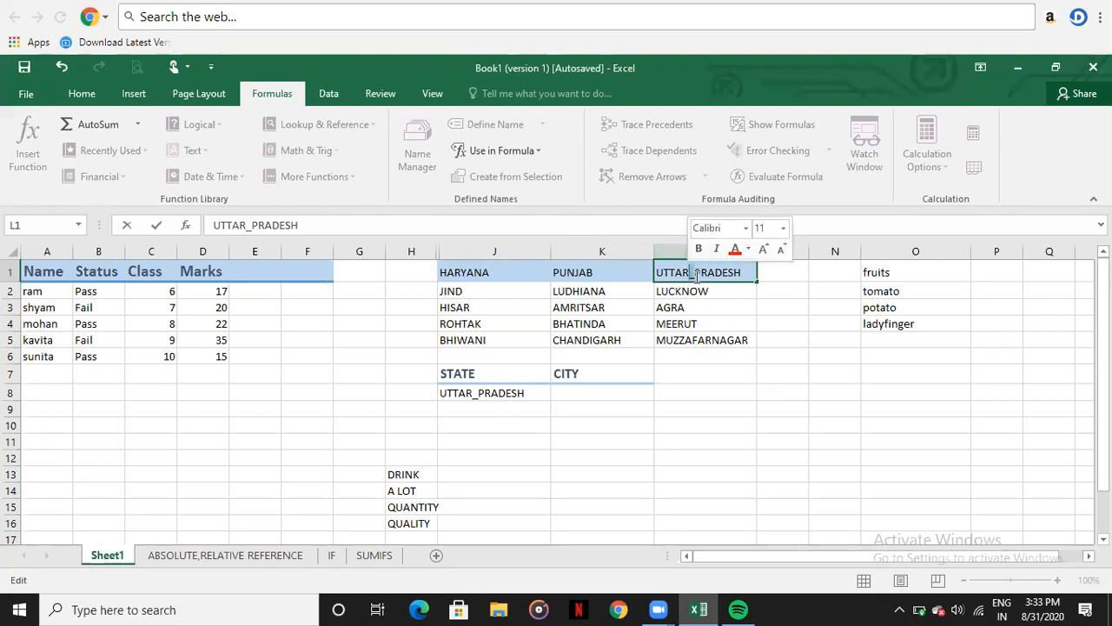
Widen column M, then enter the state heading BIHAR in M1 and its first city PATNA in M2.
left_click(781, 273)
left_click_drag(808, 252, 836, 252)
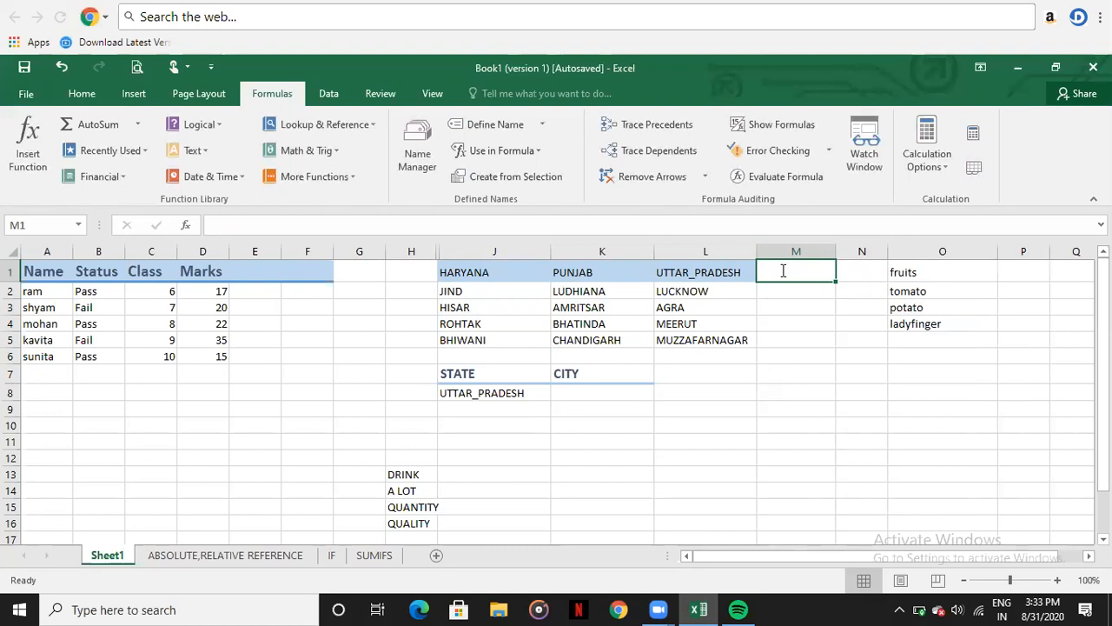
type("BIHAR")
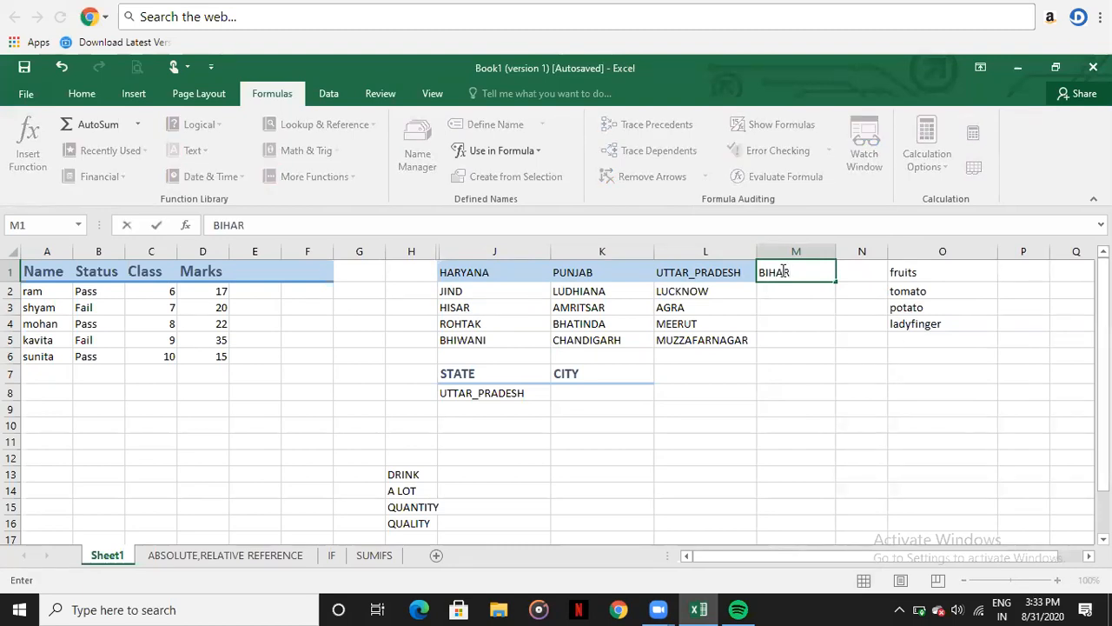
key("Return")
type("PA")
type("TNA")
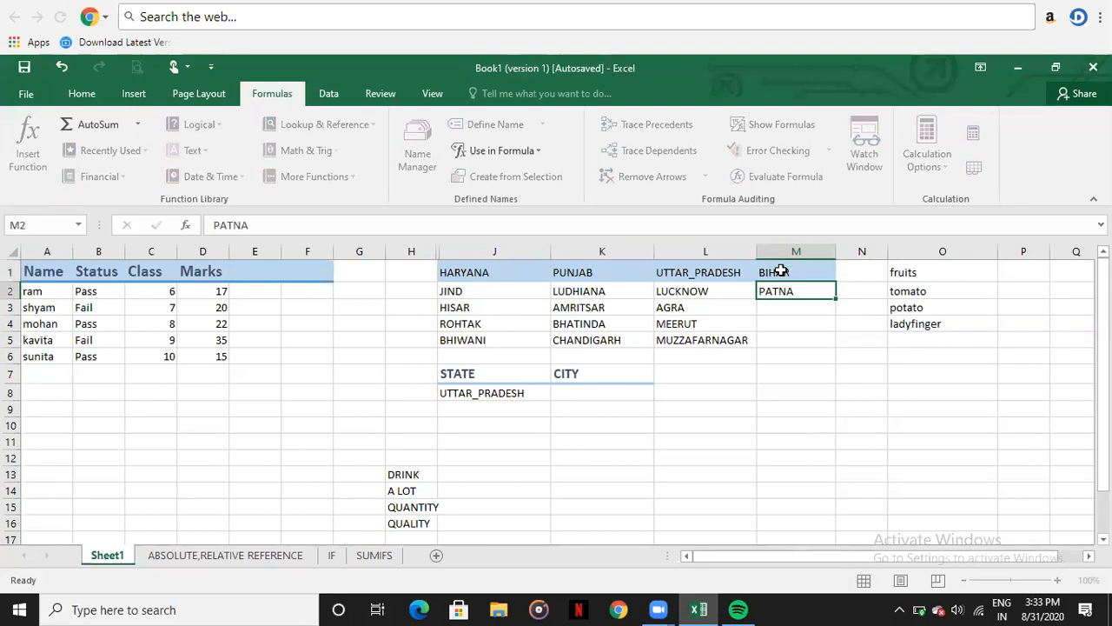
key("Return")
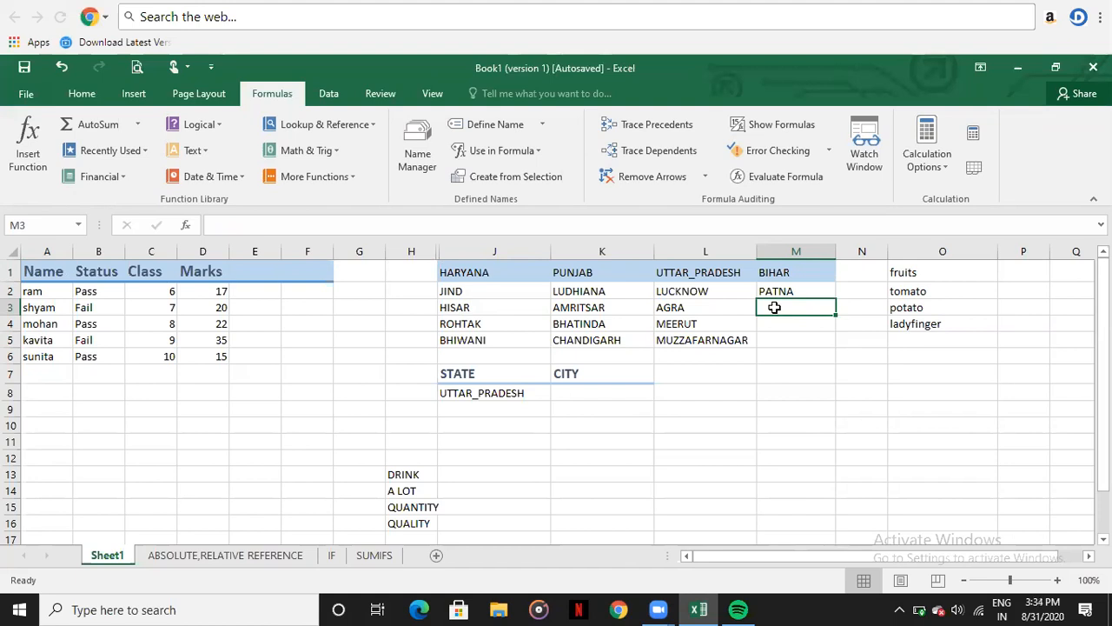
Complete the BIHAR city list with BHAGALPUR in M3, BAKA in M4 and JAMUI in M5.
type("BHAGALPUR")
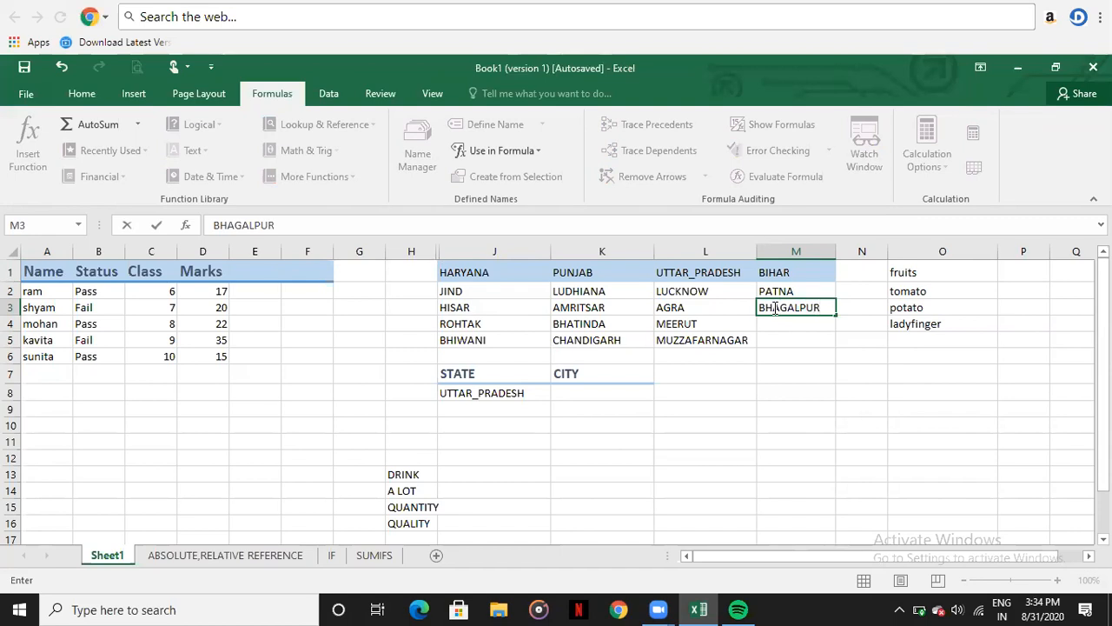
key("Return")
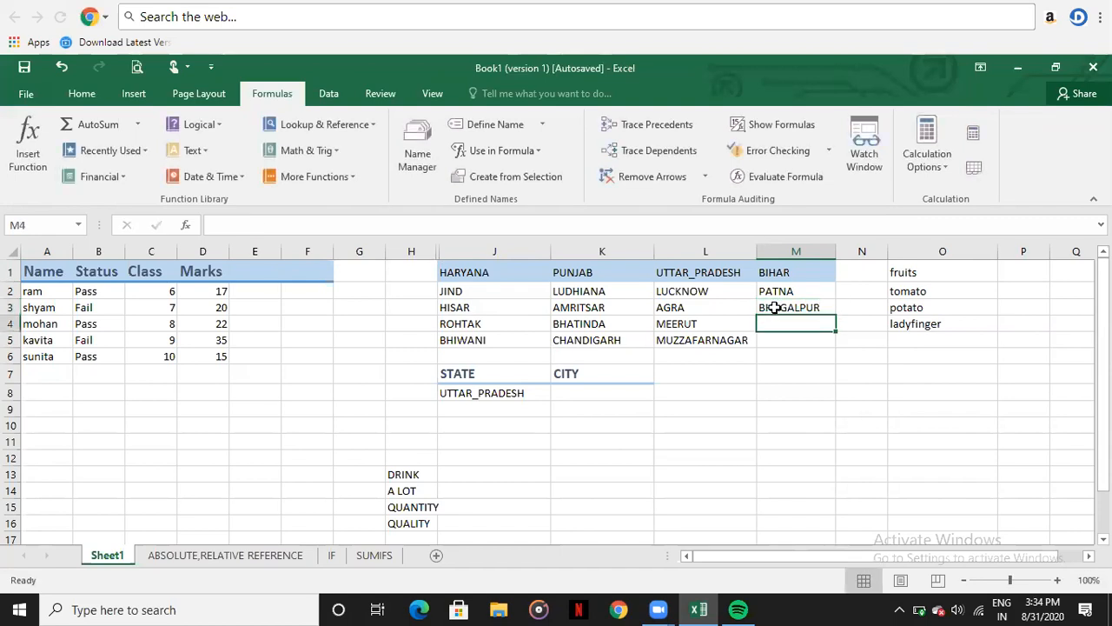
type("JA")
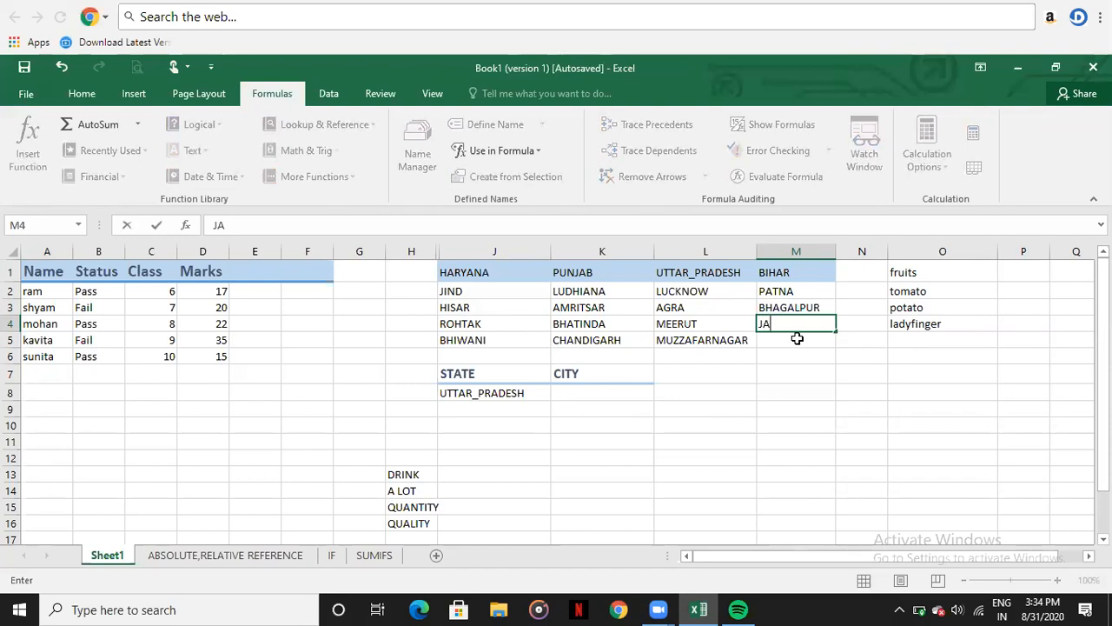
key("Escape")
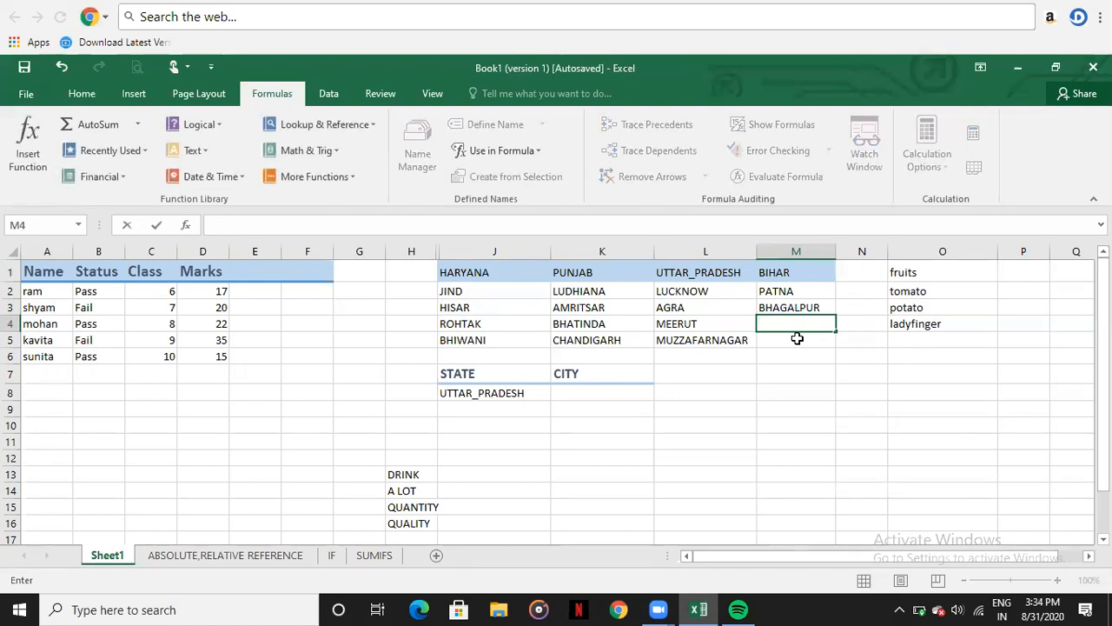
type("BAKA")
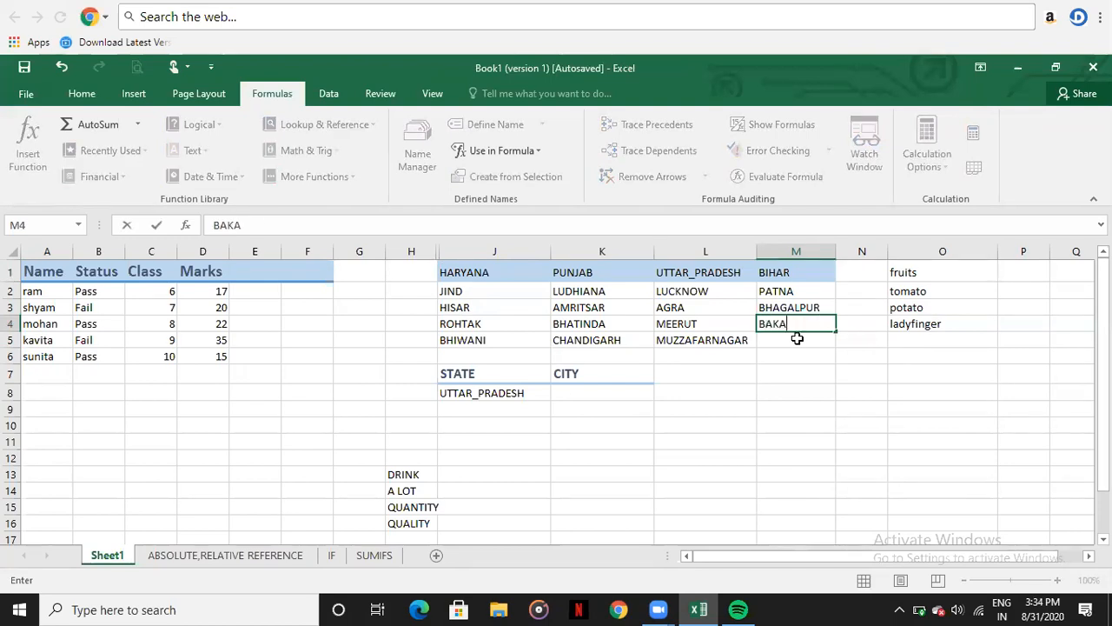
key("Return")
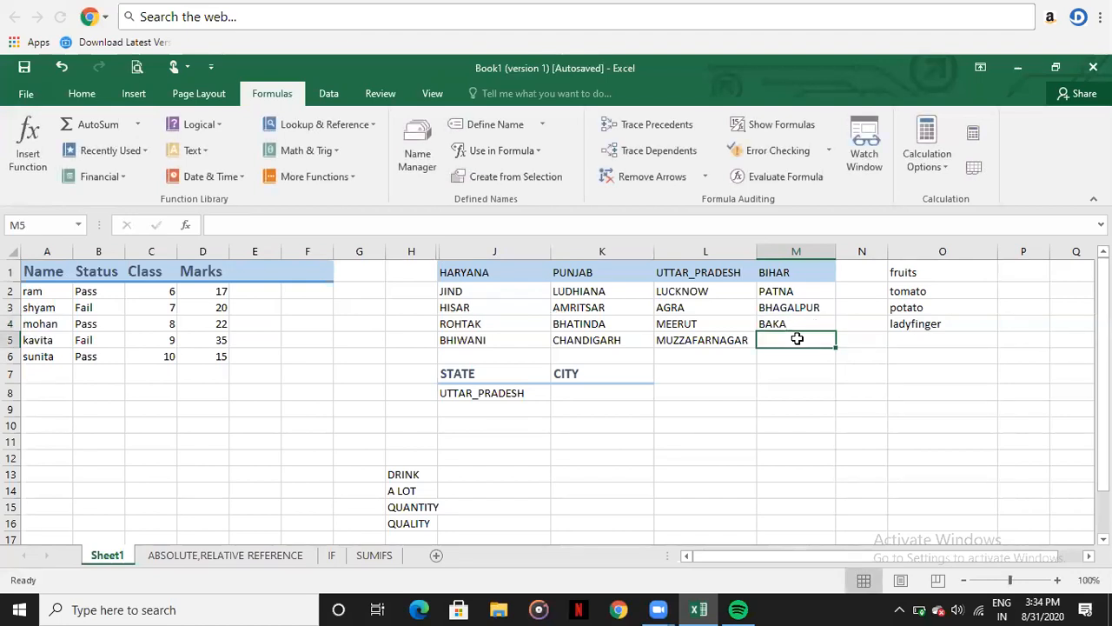
type("JAMUI")
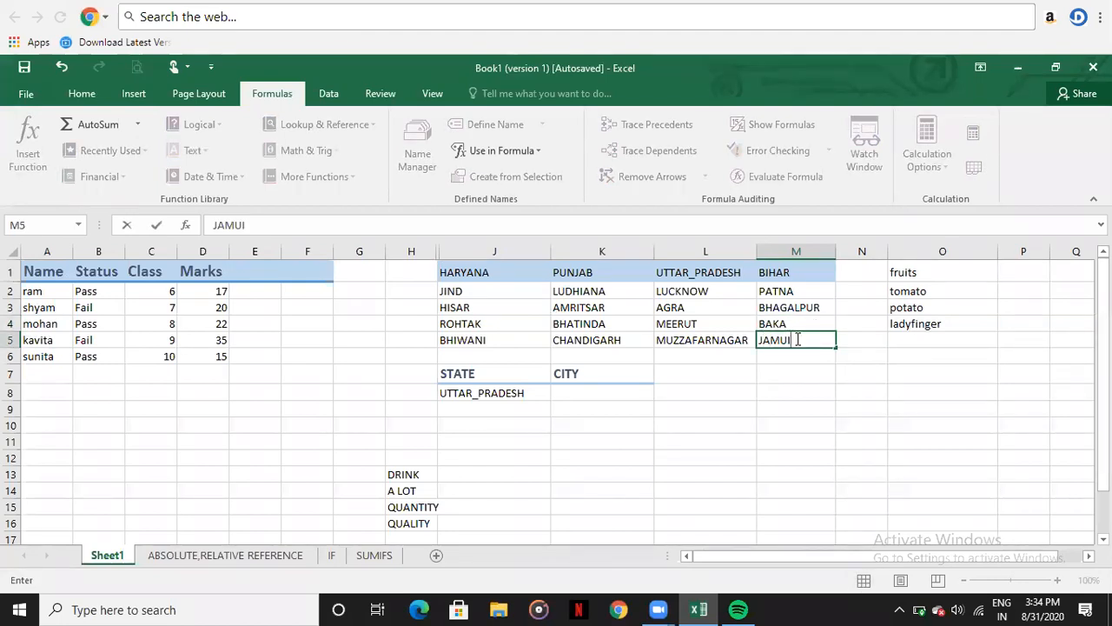
left_click(789, 391)
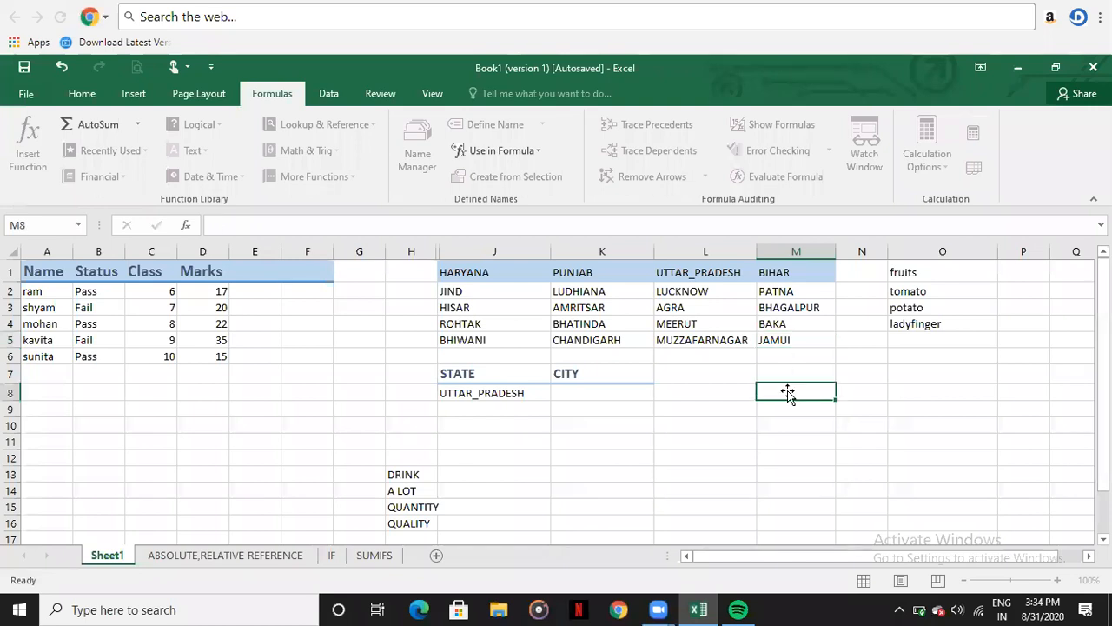
Create names from the selection J1:M5 using only the values in the top row.
left_click_drag(775, 295, 781, 337)
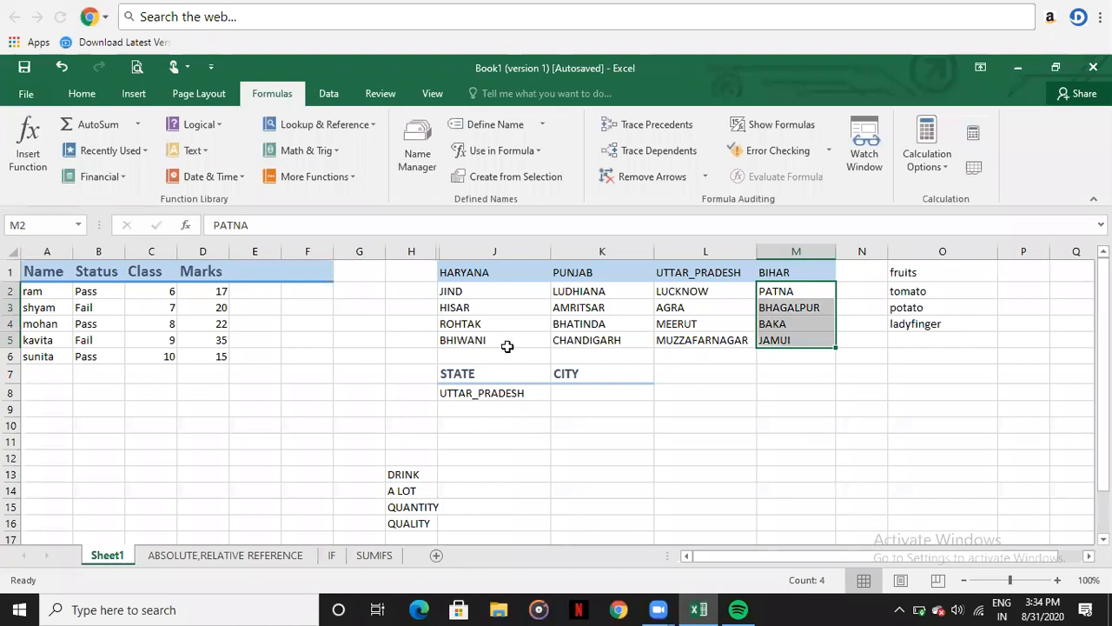
left_click_drag(443, 272, 807, 339)
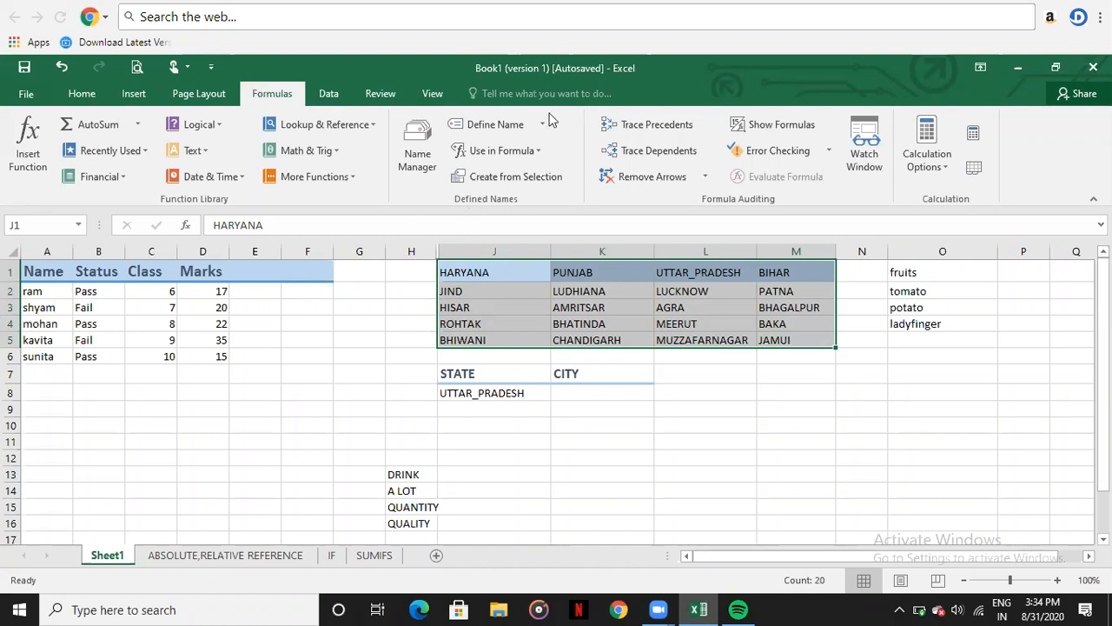
left_click(513, 178)
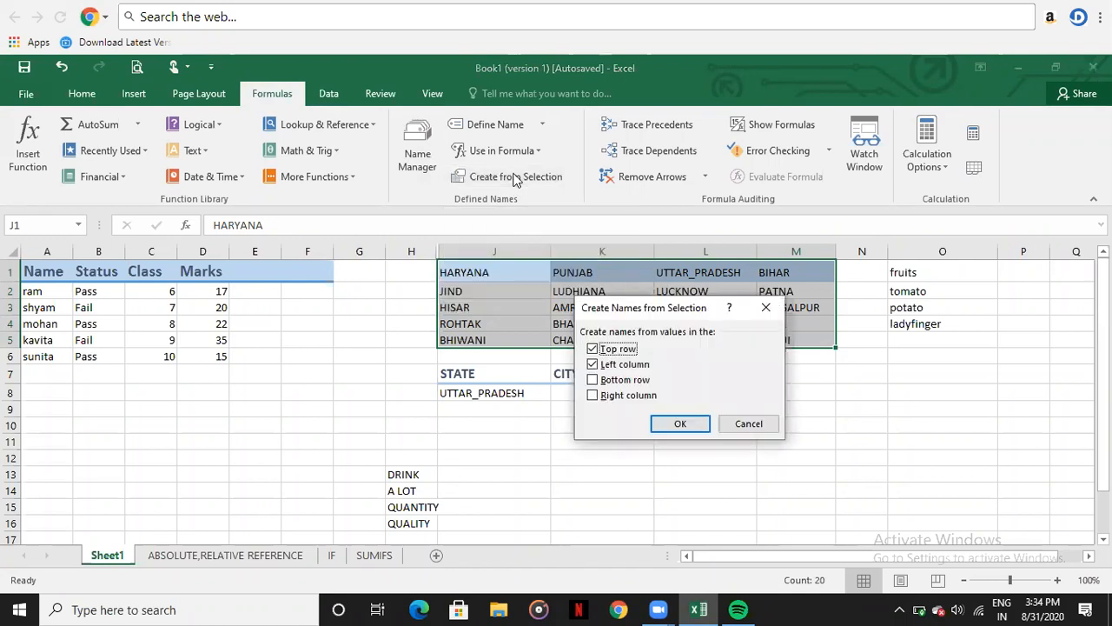
left_click(592, 365)
left_click(592, 364)
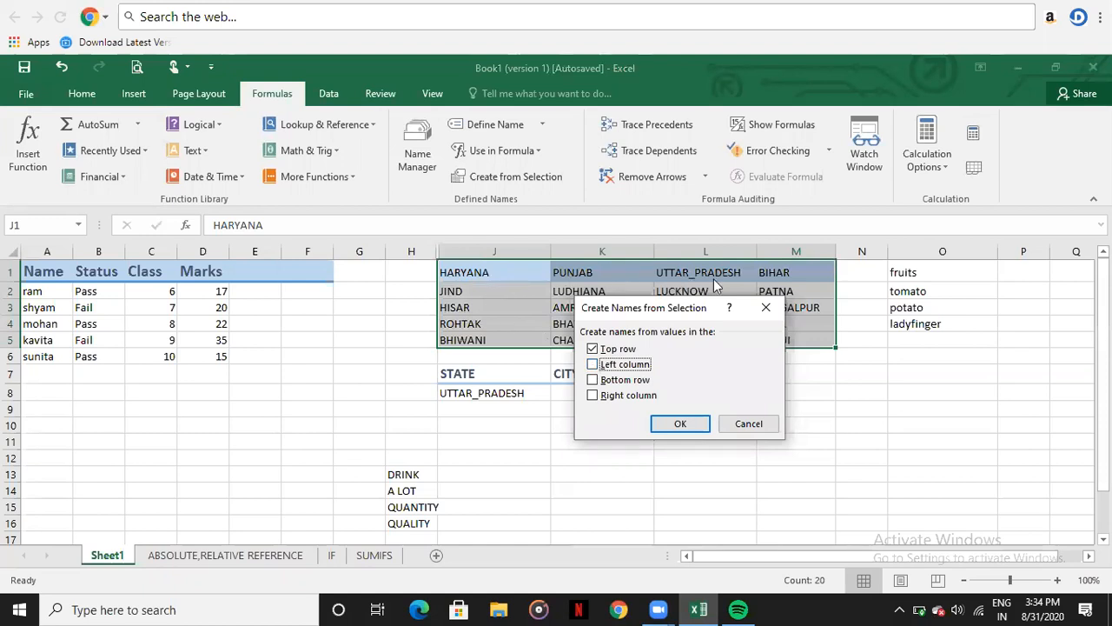
left_click(678, 424)
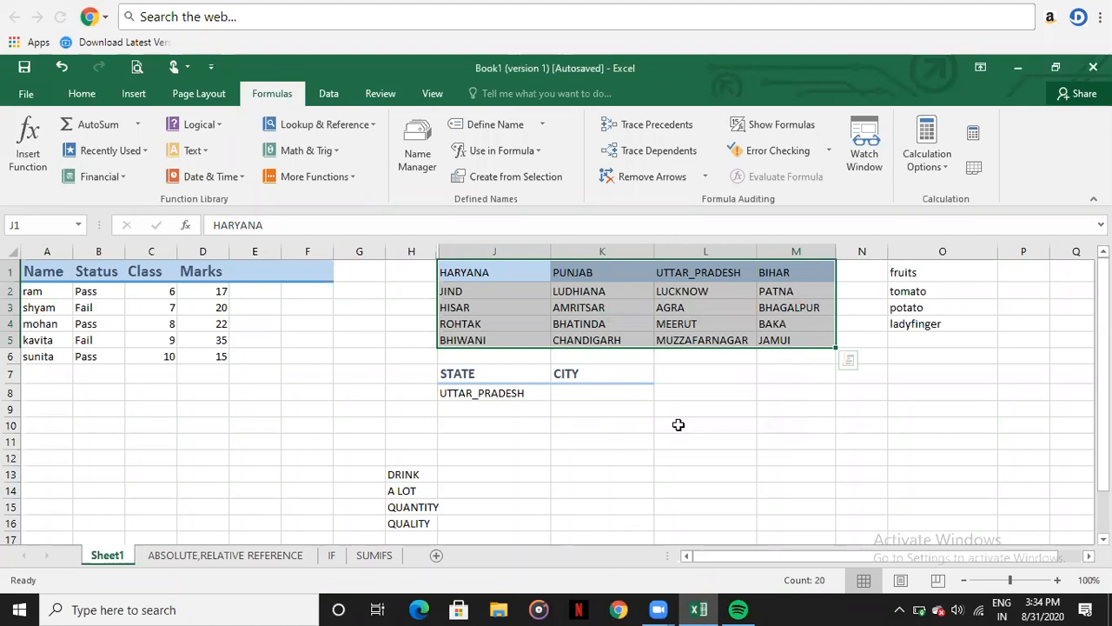
Check the range name assigned to the city list M2:M5.
left_click(749, 412)
left_click_drag(776, 291, 782, 340)
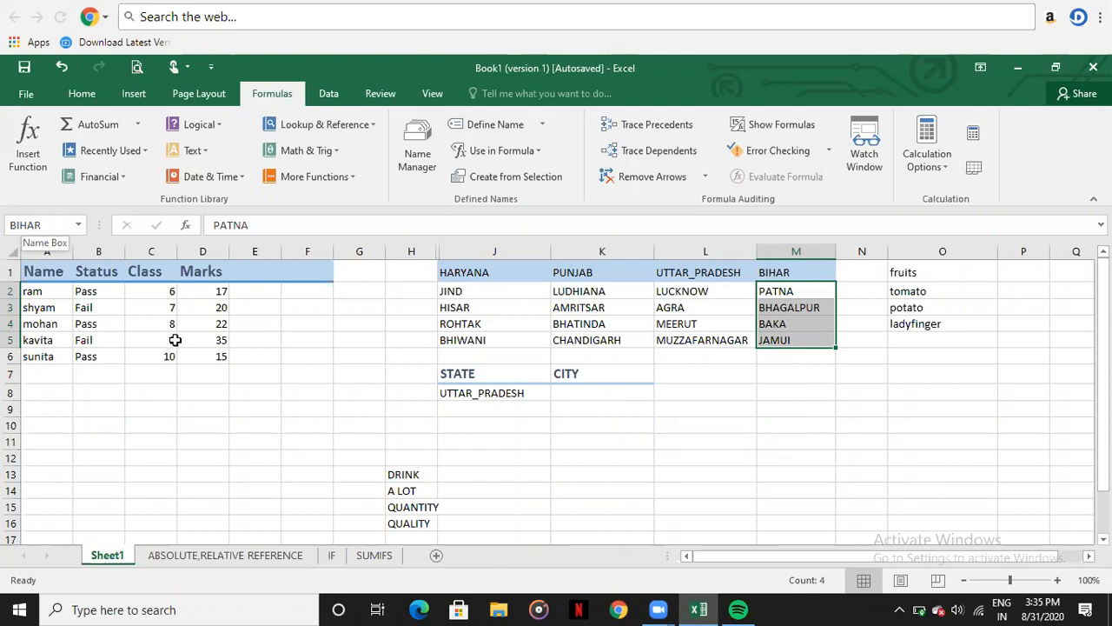
left_click(731, 422)
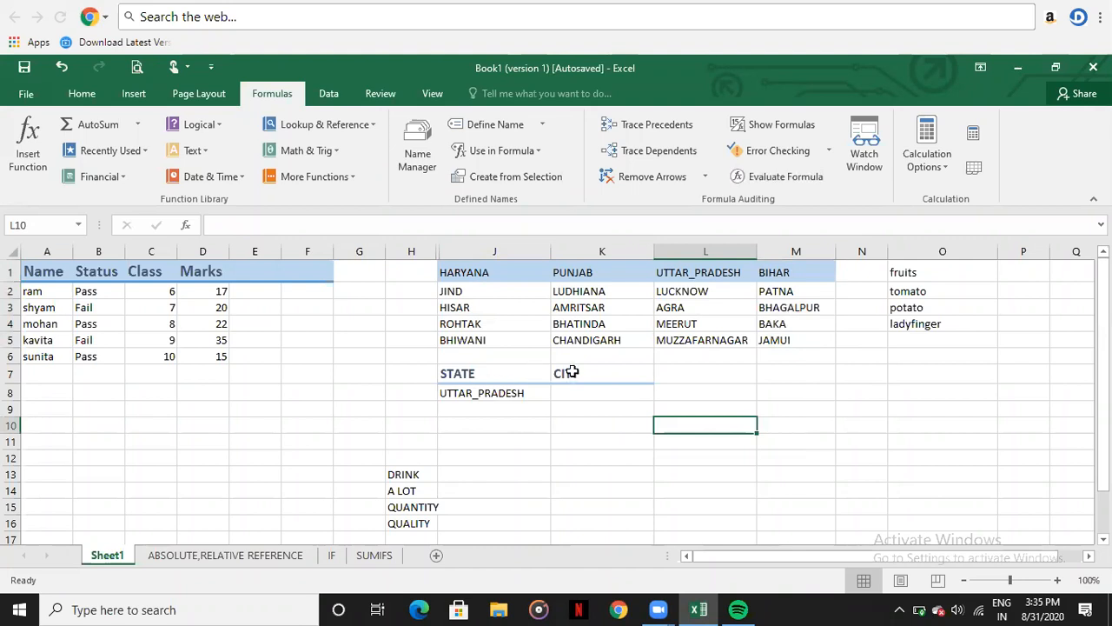
Choose HARYANA as the state in J8 and view the cities offered in the K8 drop-down.
left_click(496, 394)
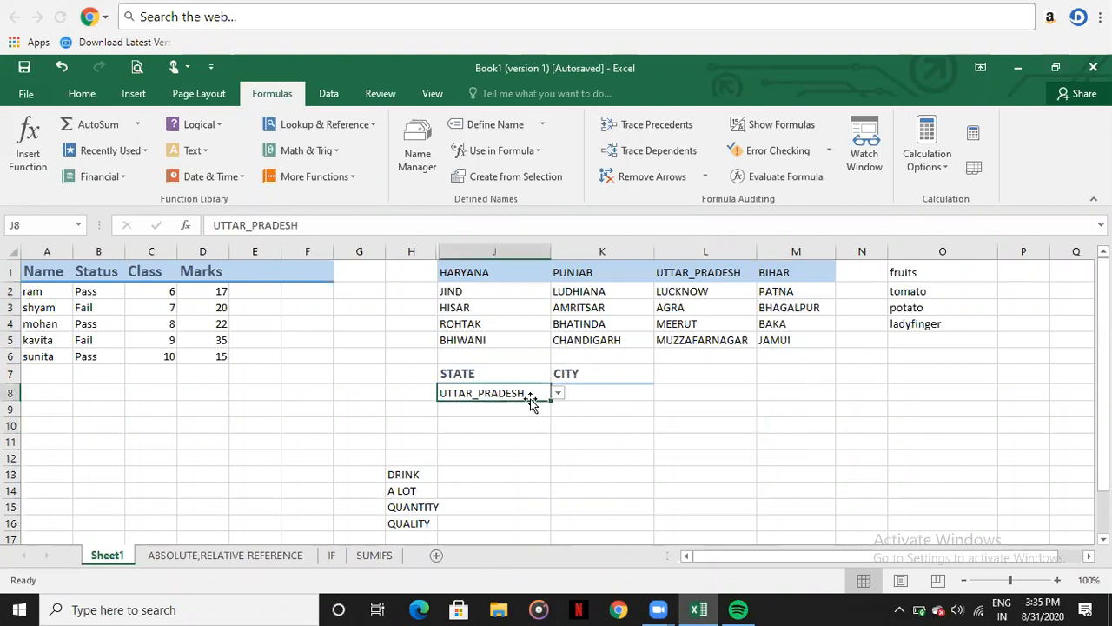
left_click(558, 393)
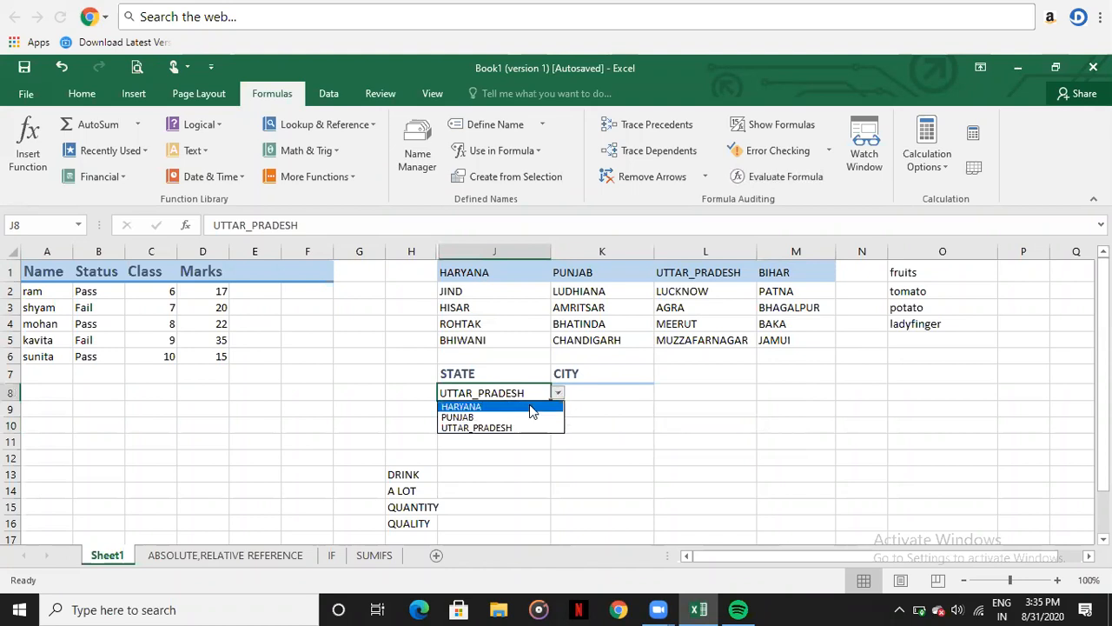
left_click(529, 406)
left_click(596, 393)
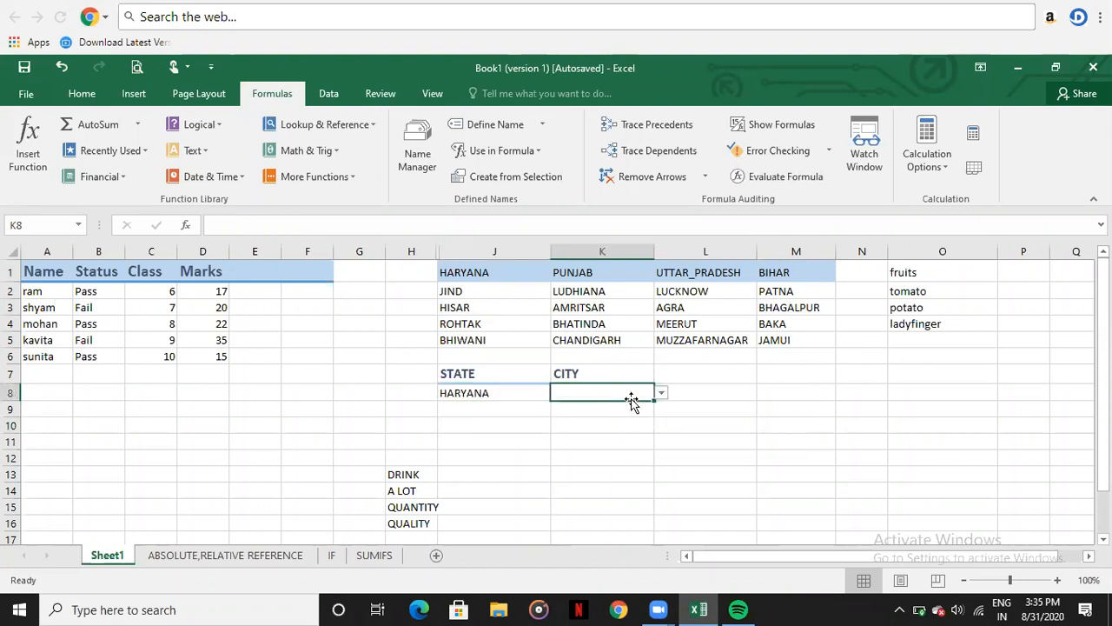
left_click(661, 394)
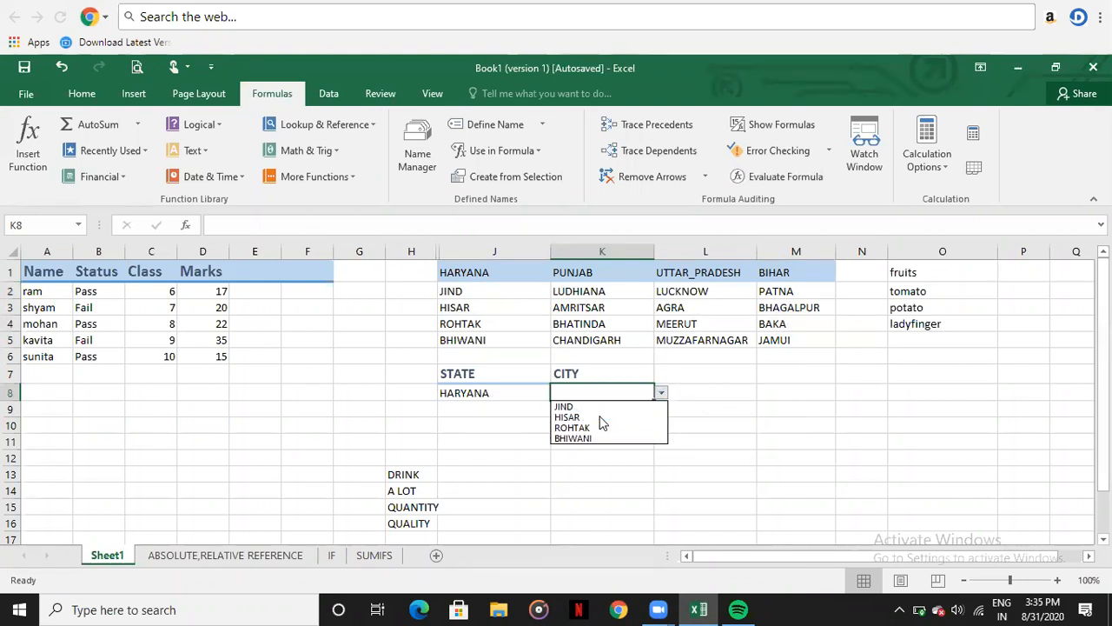
left_click(522, 389)
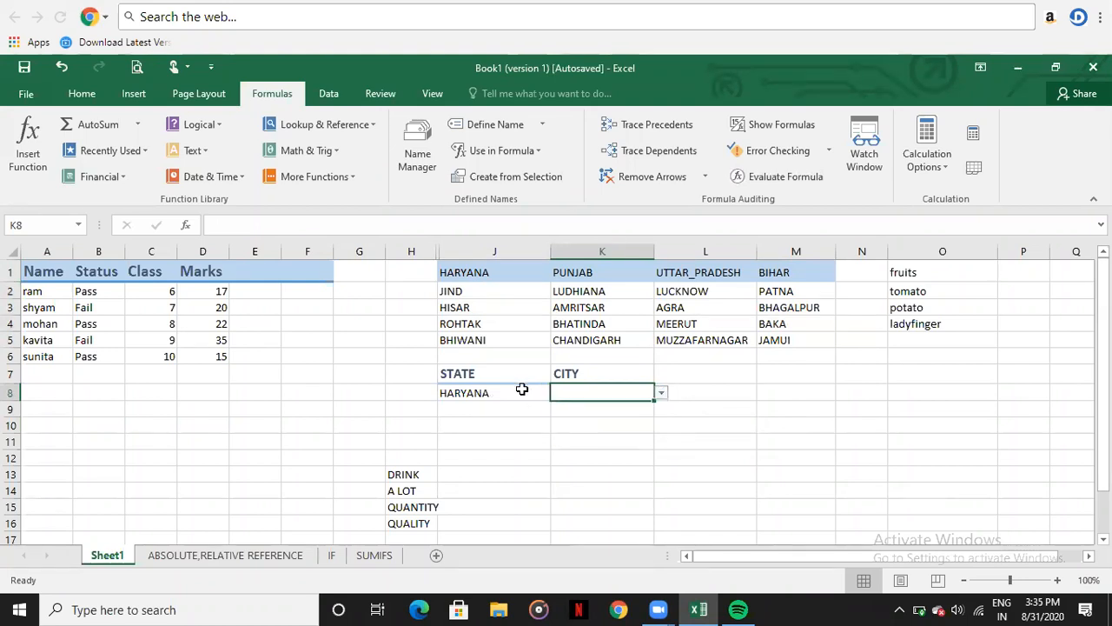
Check the state options in the J8 drop-down and review the defined names in the Name Manager.
left_click(521, 389)
left_click(558, 393)
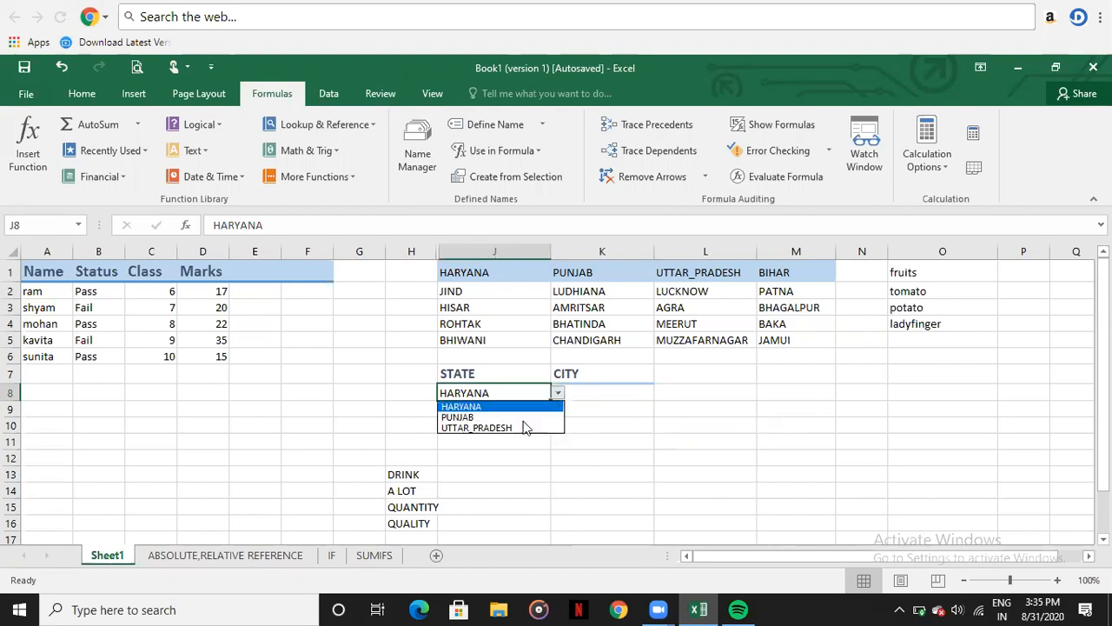
left_click(606, 392)
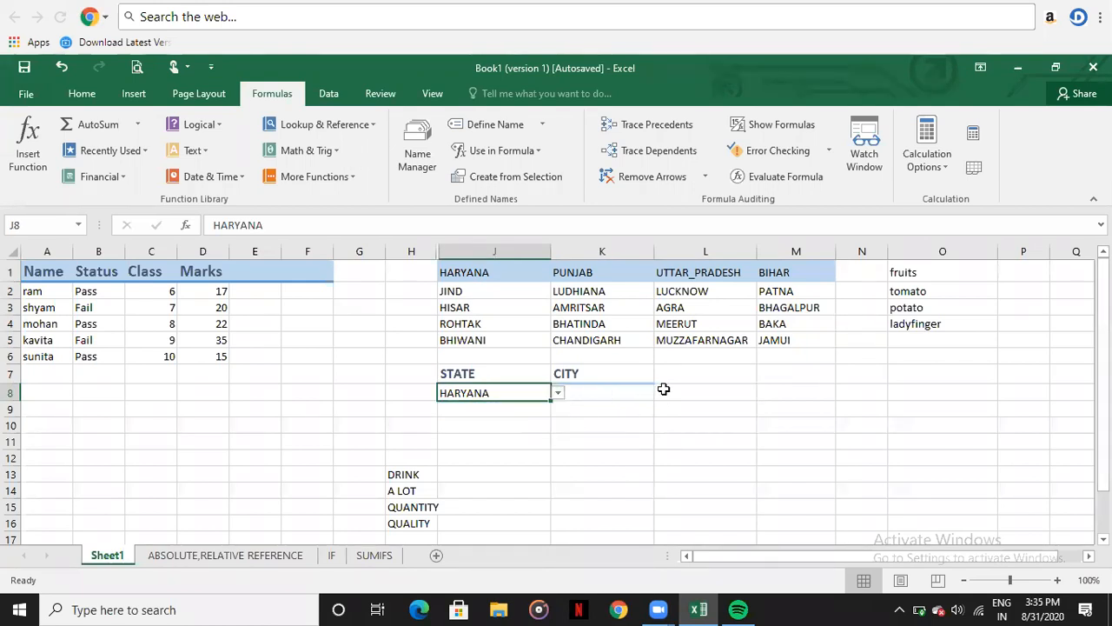
left_click(662, 388)
left_click(633, 394)
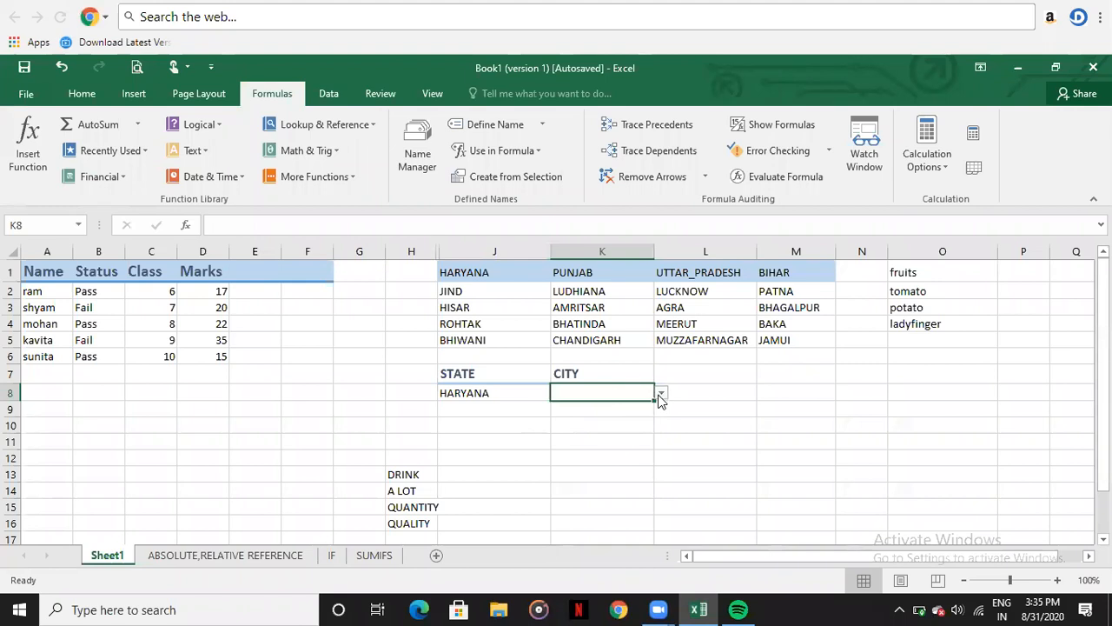
left_click(492, 394)
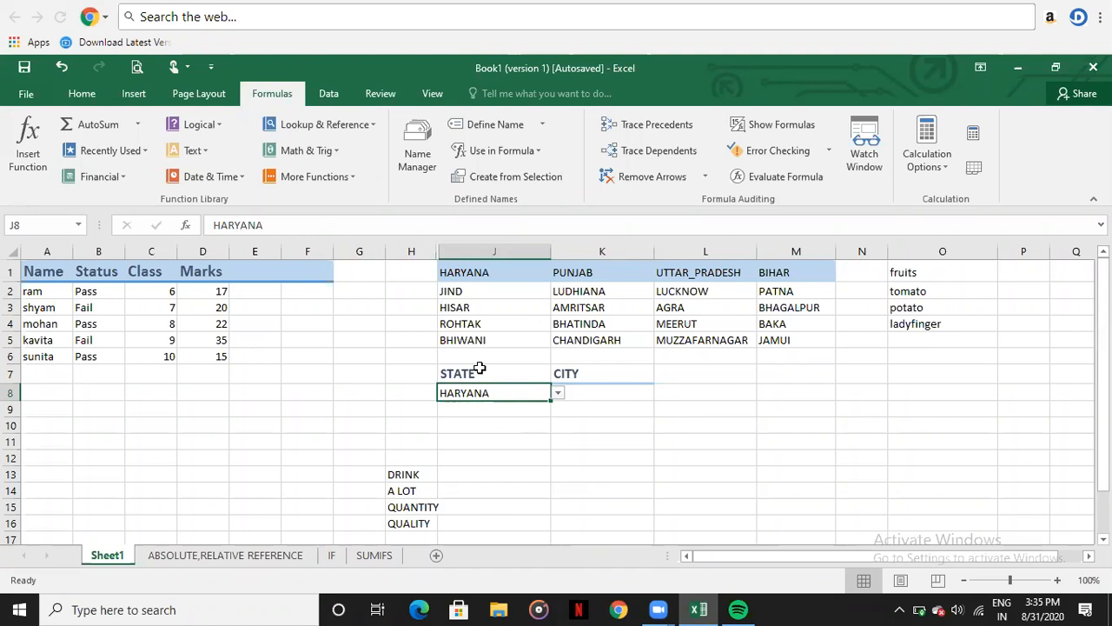
left_click(416, 172)
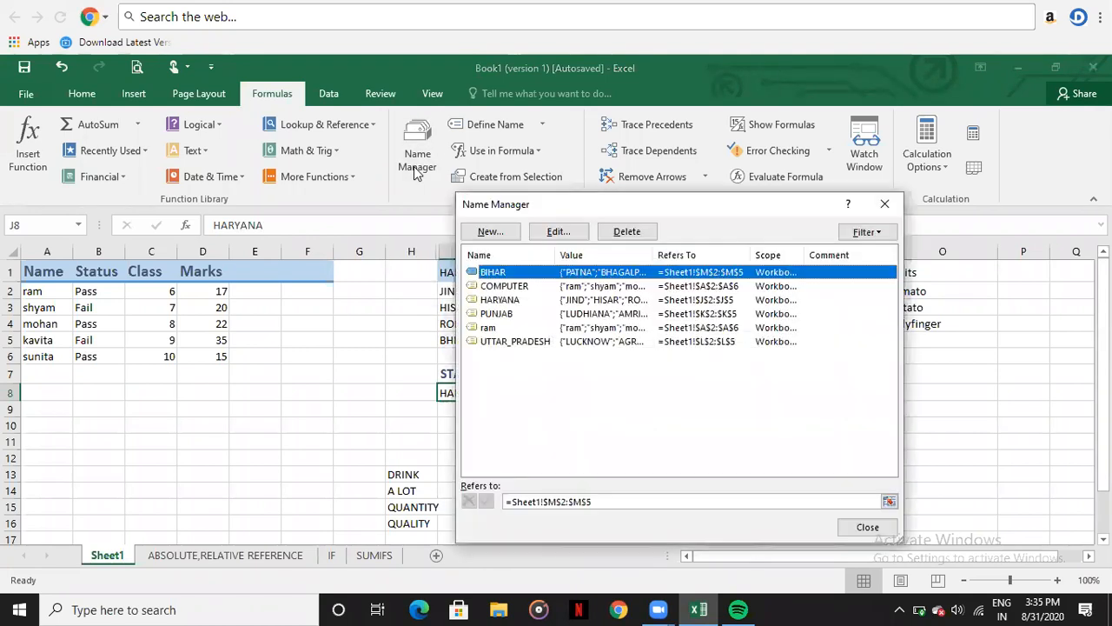
left_click(882, 204)
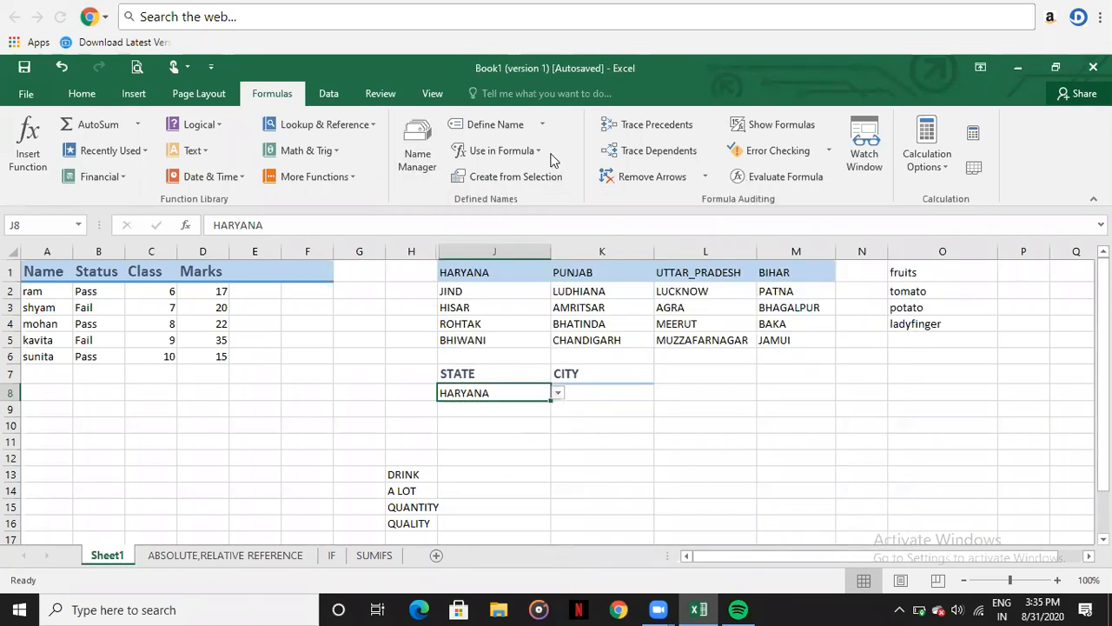
Set the list source in the data validation of STATE cell J8 to =$J$1:$M$1.
double_click(488, 393)
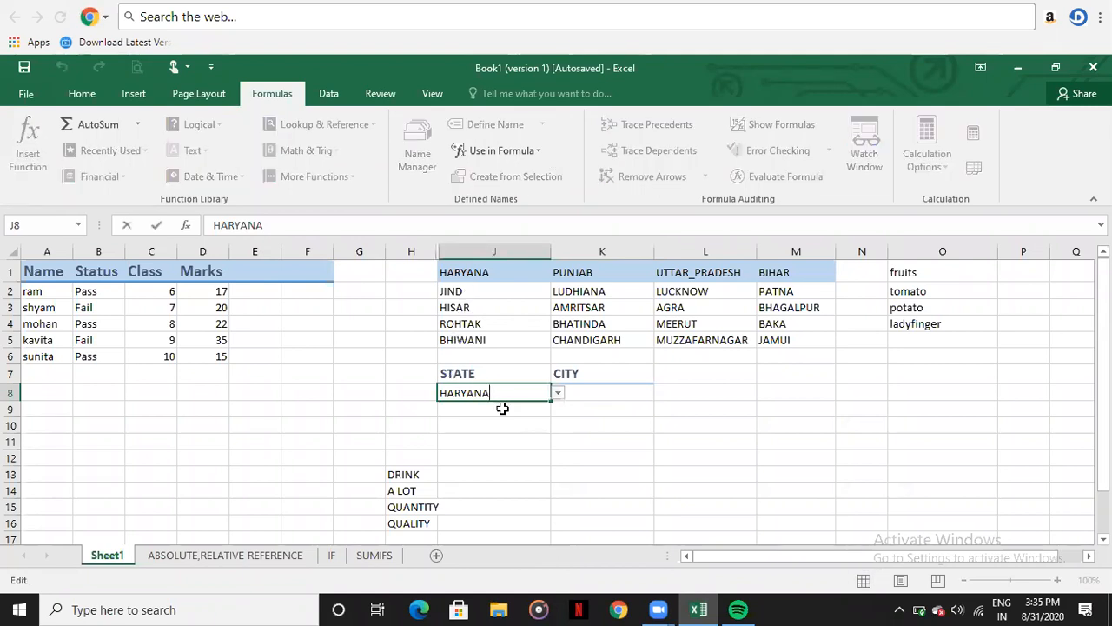
left_click(321, 94)
left_click(541, 439)
left_click(513, 393)
left_click(677, 176)
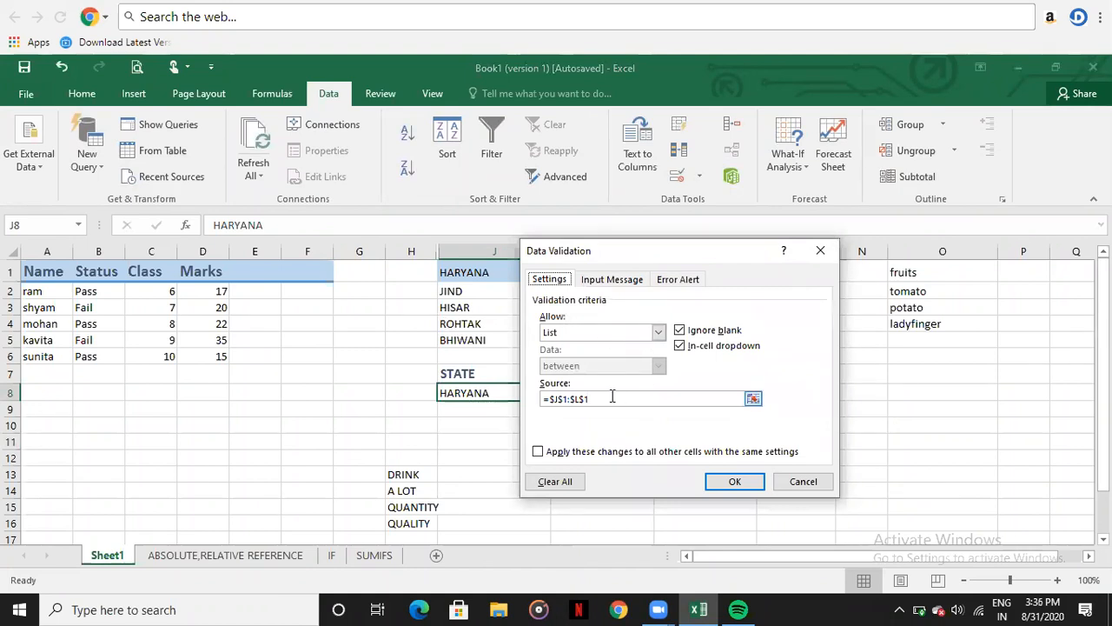
left_click(753, 398)
left_click_drag(493, 274, 748, 407)
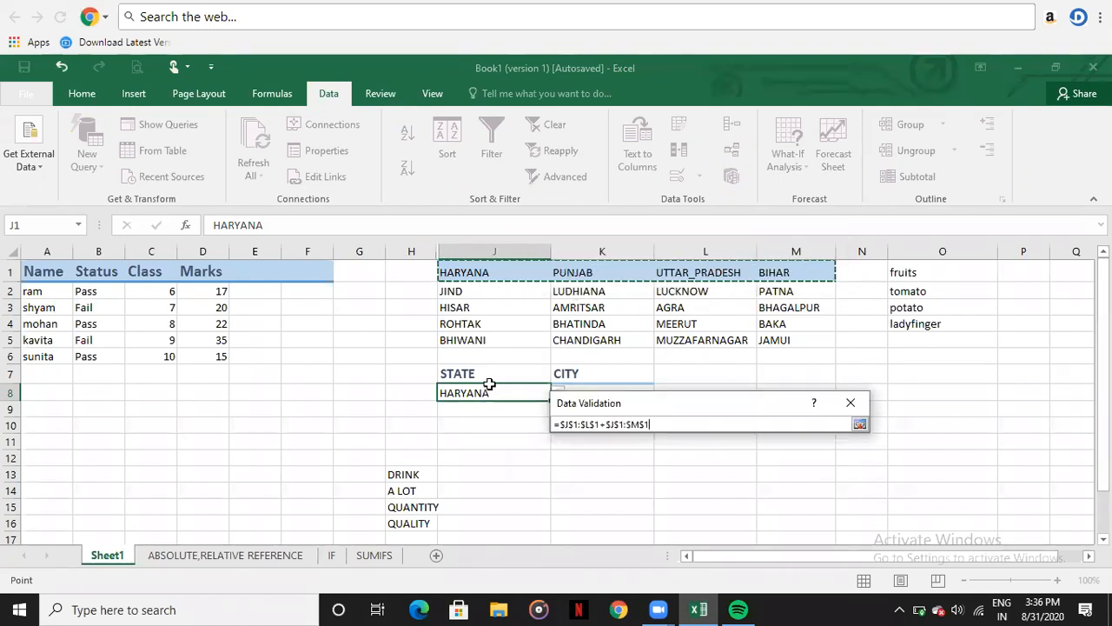
left_click(605, 424)
key("BackSpace")
key("BackSpace")
key("BackSpace")
key("BackSpace")
key("BackSpace")
key("BackSpace")
key("BackSpace")
key("BackSpace")
key("BackSpace")
key("BackSpace")
key("BackSpace")
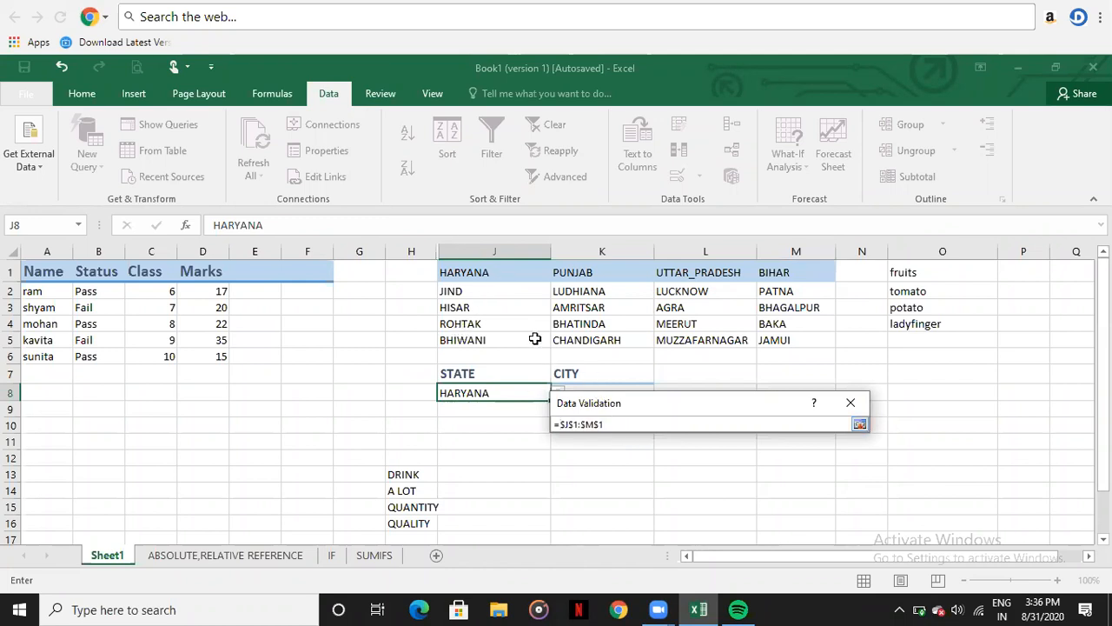
left_click(858, 424)
left_click(851, 404)
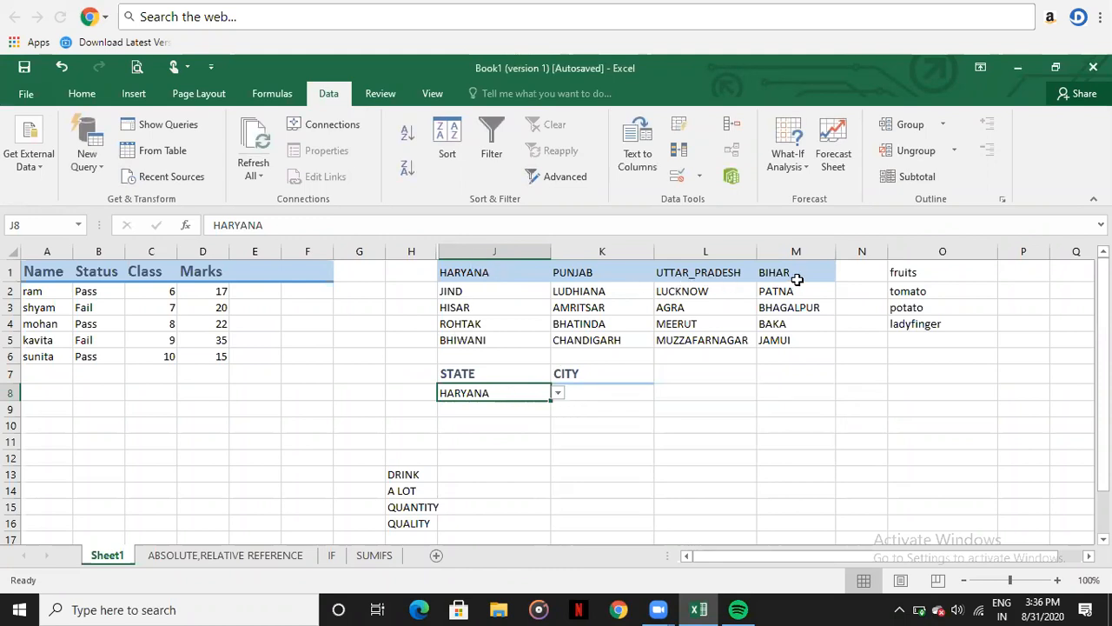
Clear the state in J8 and enter HARYANA again.
double_click(495, 394)
key("BackSpace")
key("BackSpace")
key("BackSpace")
key("BackSpace")
key("BackSpace")
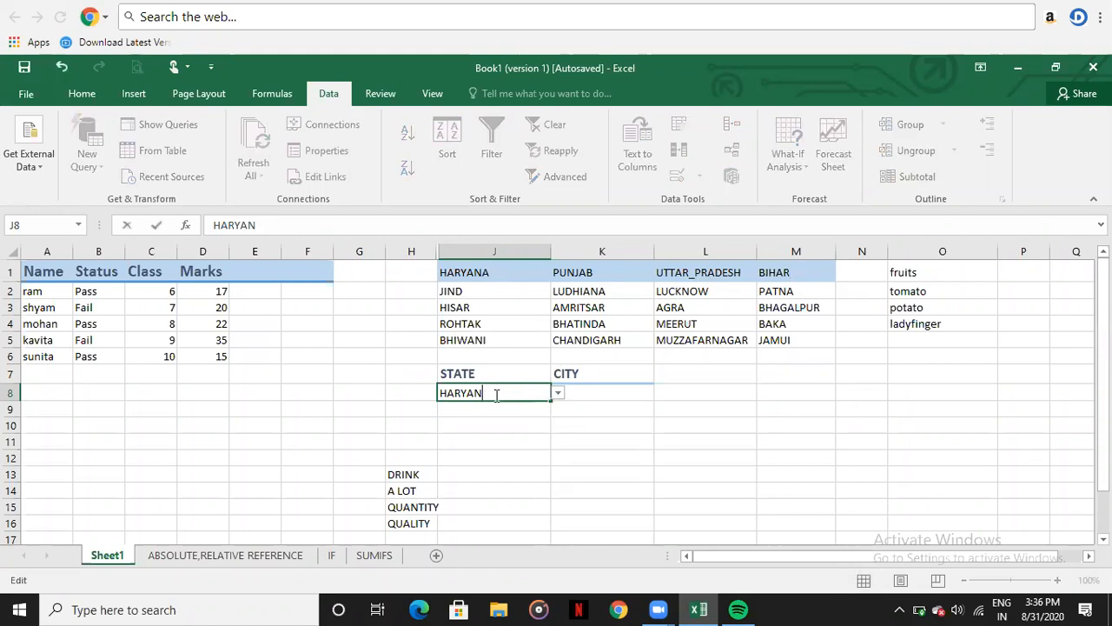
key("BackSpace")
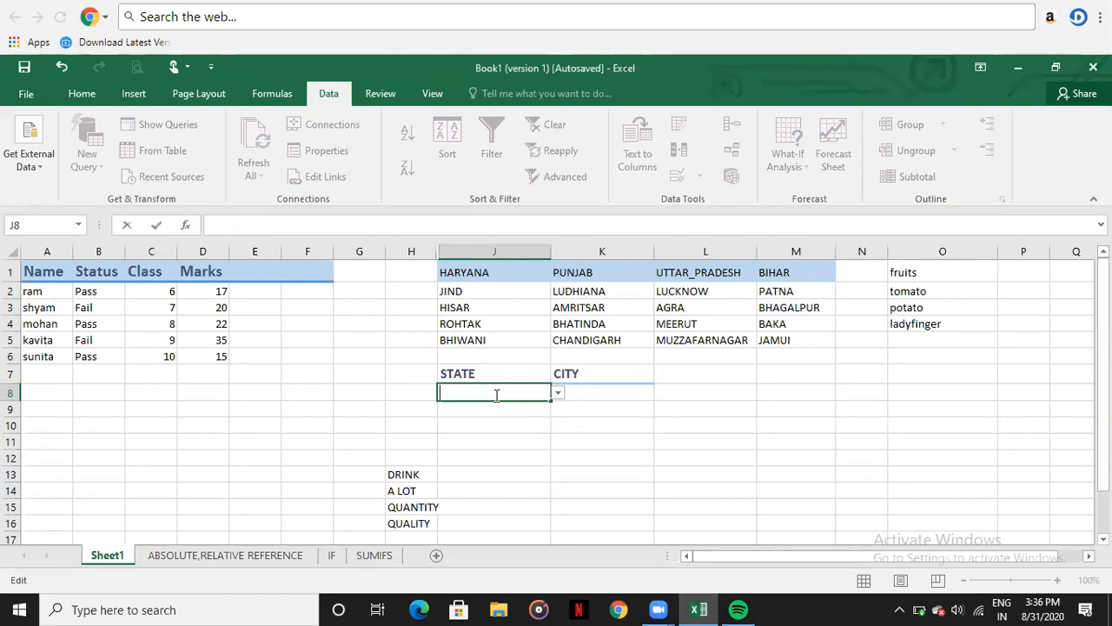
type("HARYANA")
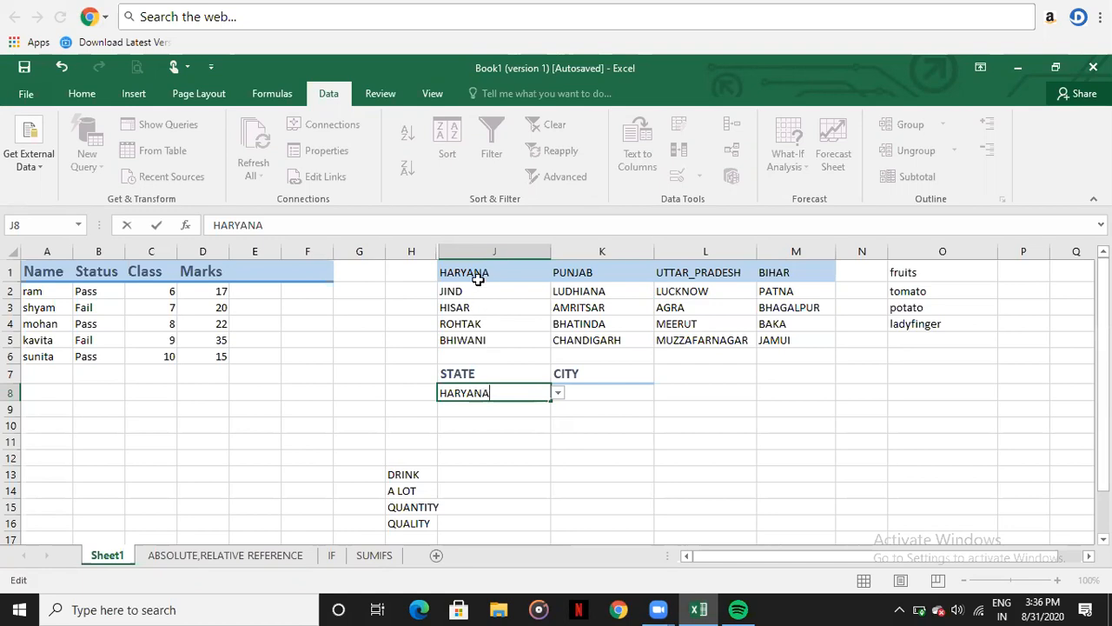
key("Return")
Set the list source in the data validation of J8 to the four state headings, =$J$1:$M$1.
left_click(520, 397)
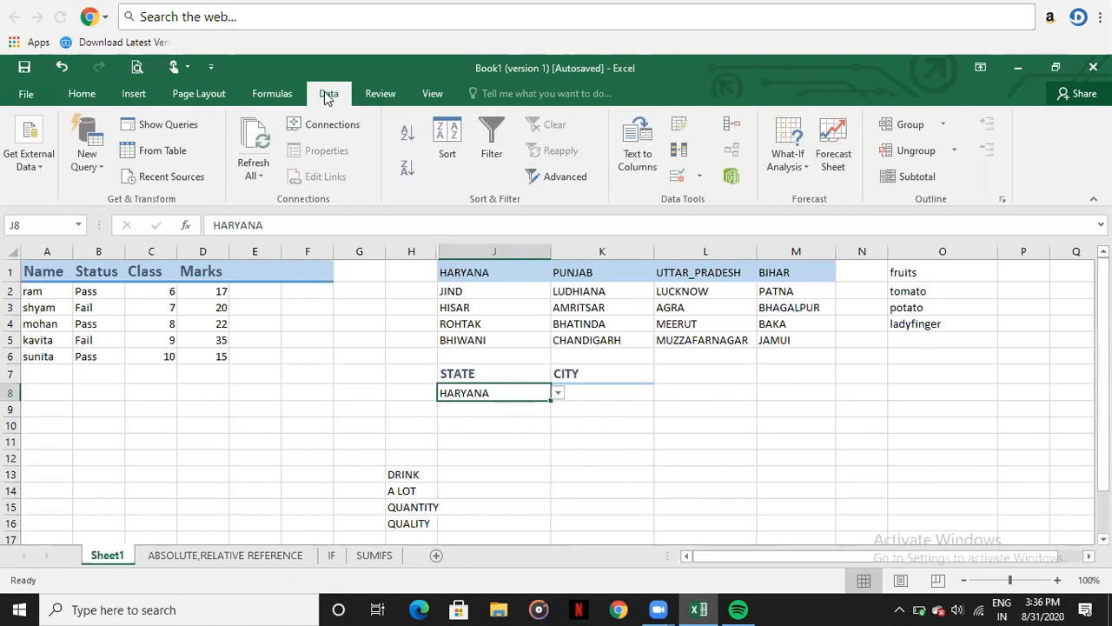
left_click(677, 177)
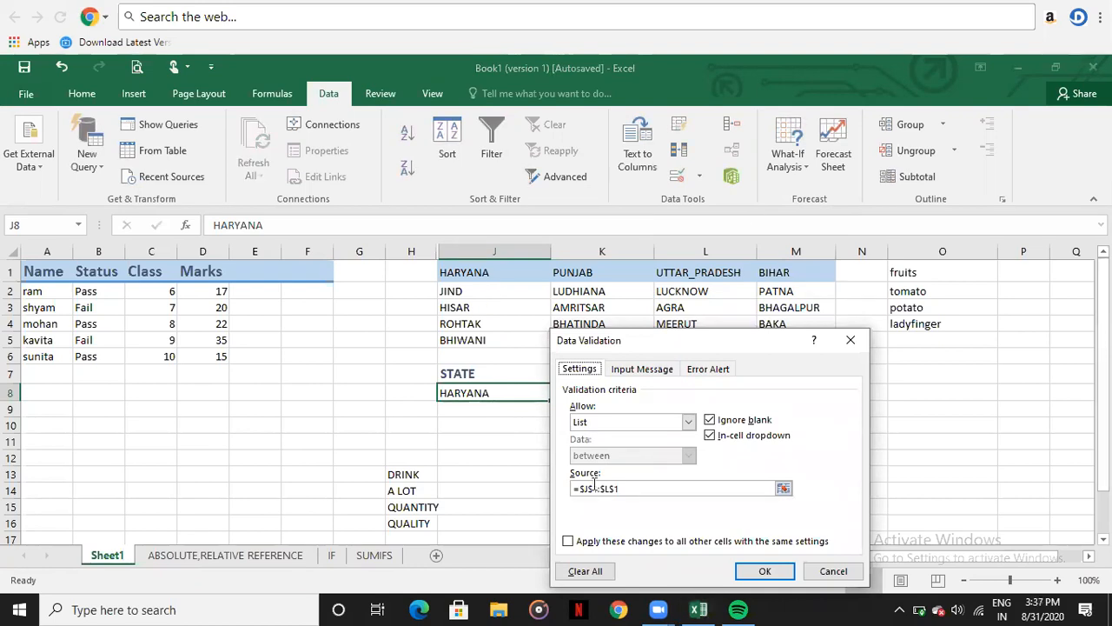
left_click(784, 489)
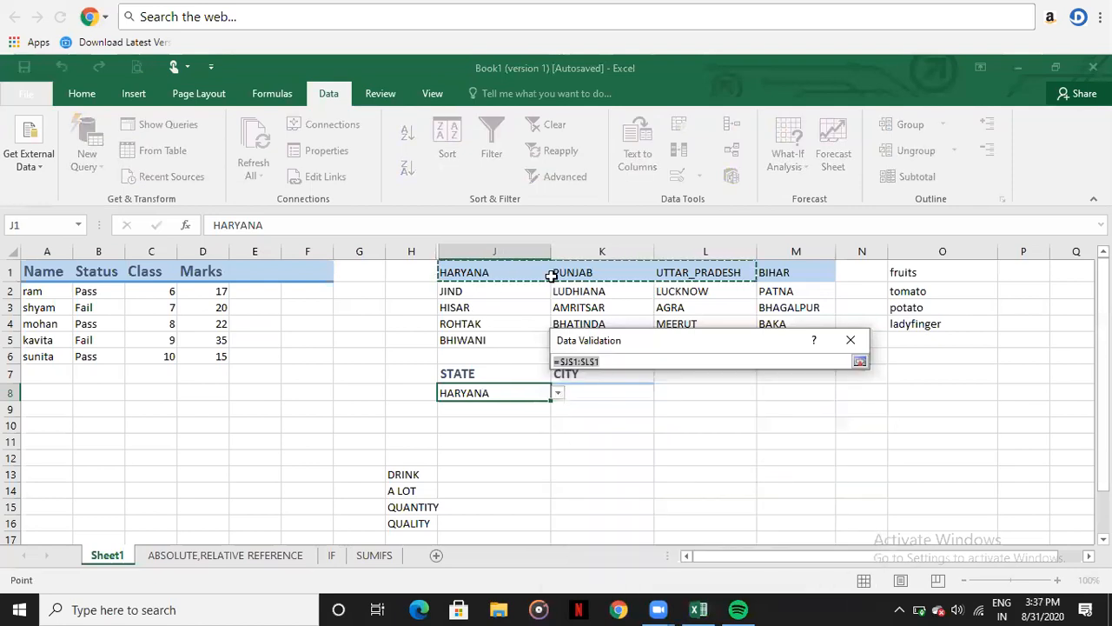
left_click(769, 273)
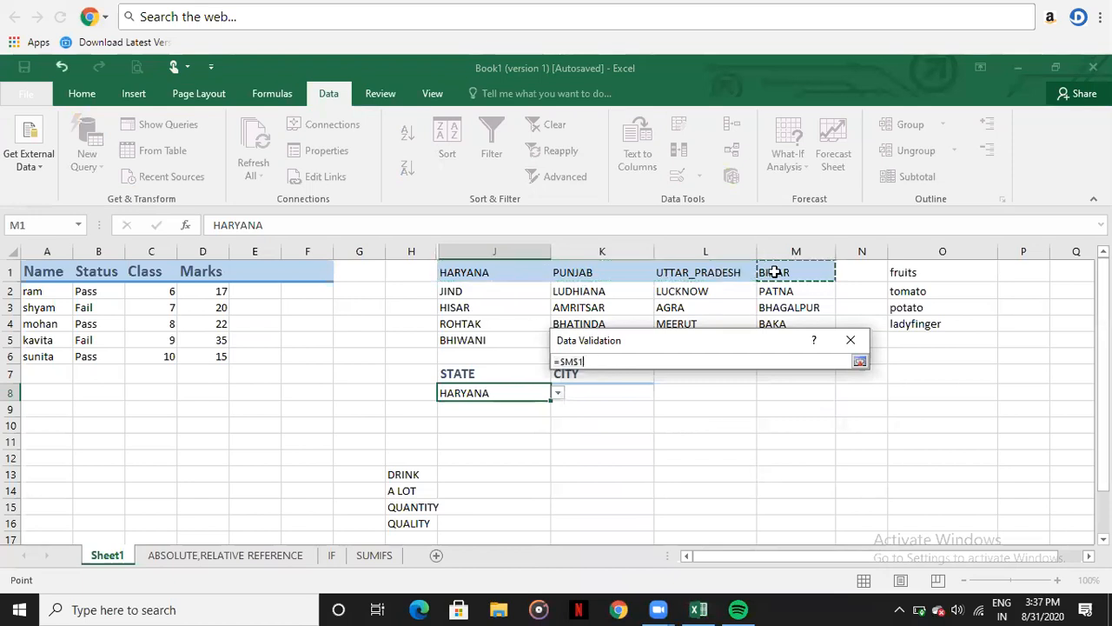
left_click_drag(747, 273, 507, 279)
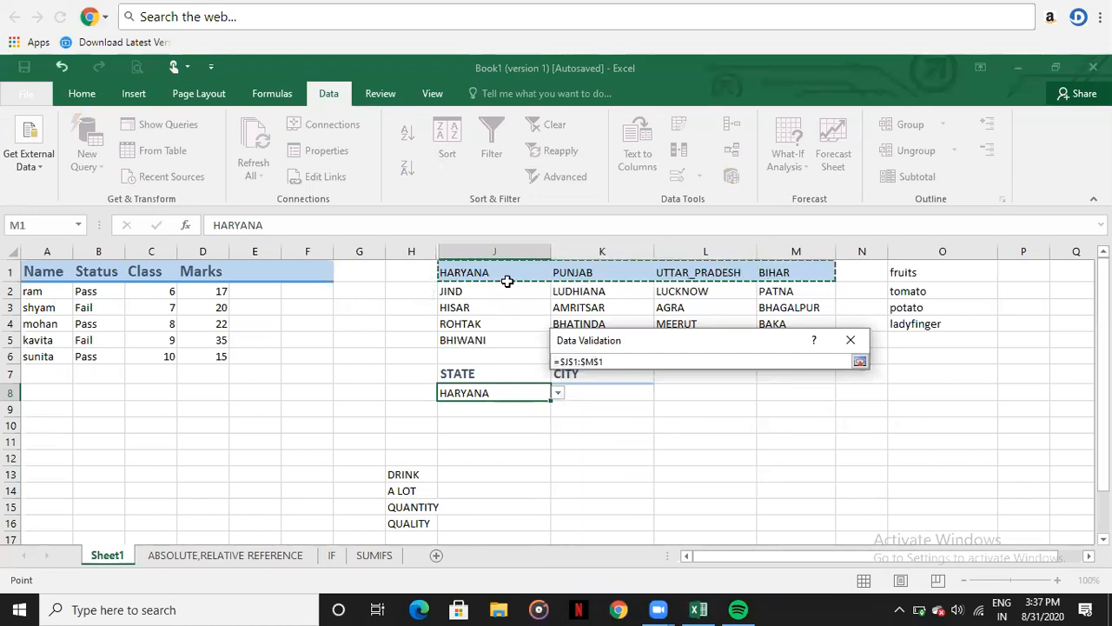
left_click(859, 361)
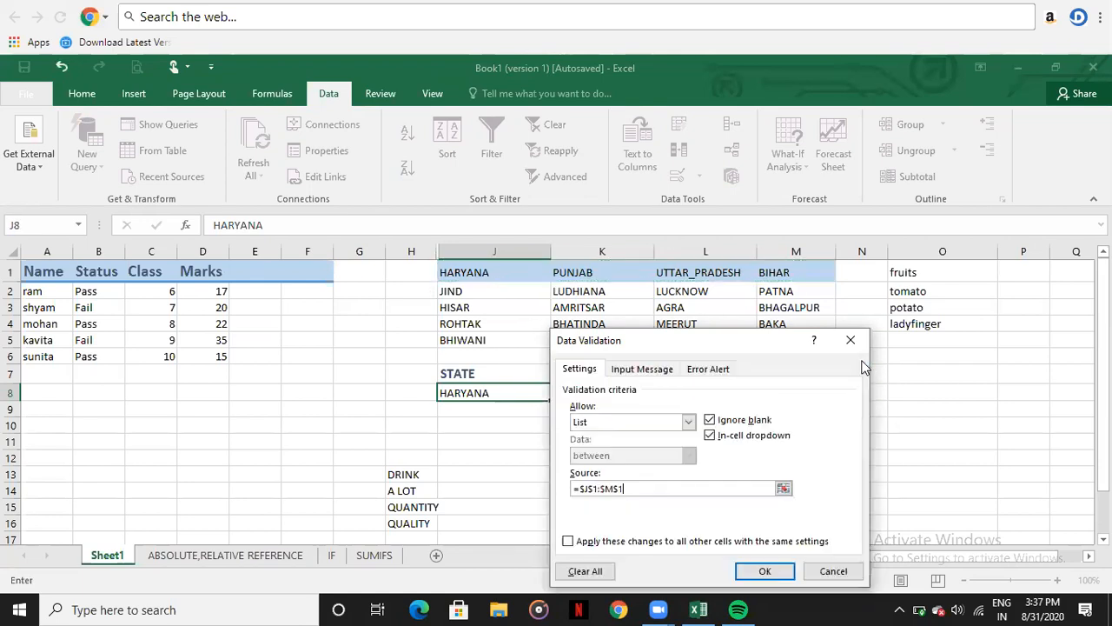
left_click(764, 570)
Choose BIHAR as the state in J8 and view the cities offered in the K8 drop-down.
left_click(557, 392)
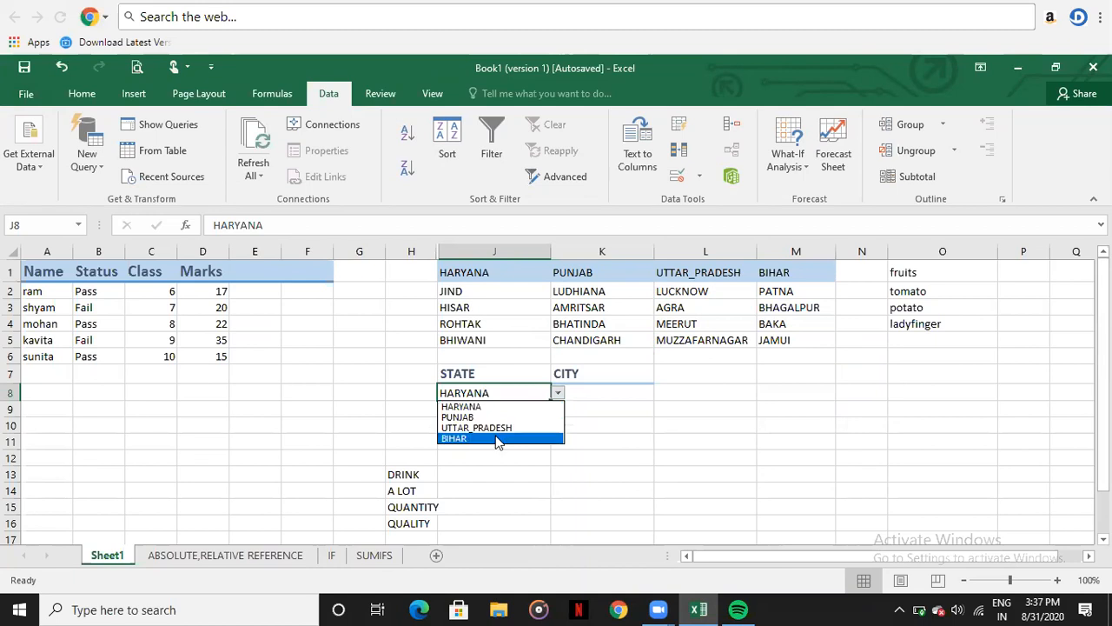
left_click(496, 438)
left_click(558, 394)
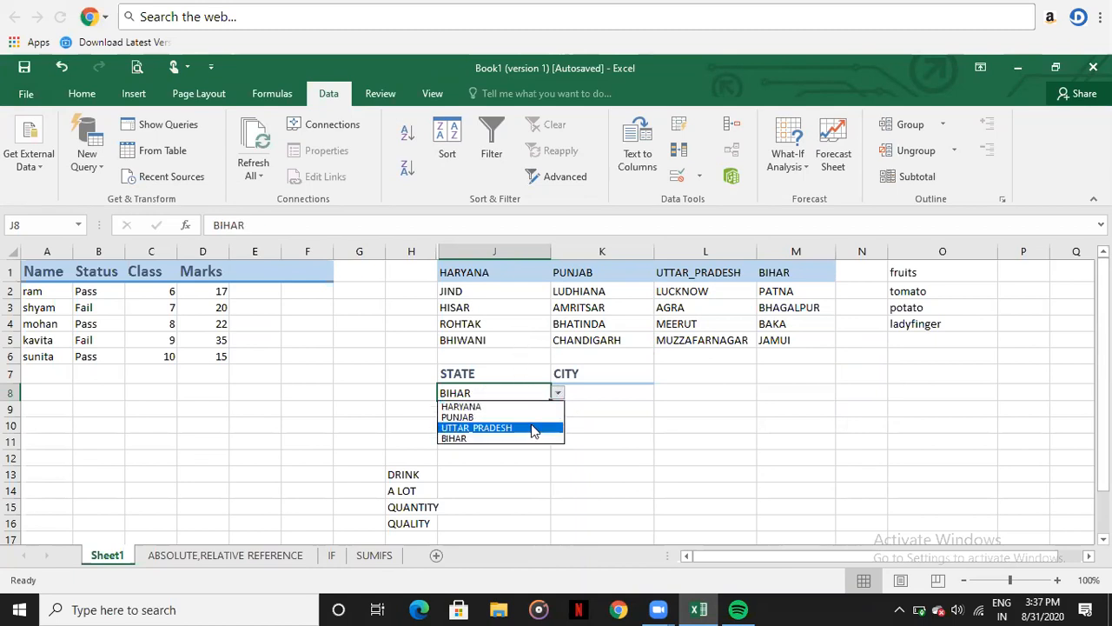
left_click(465, 399)
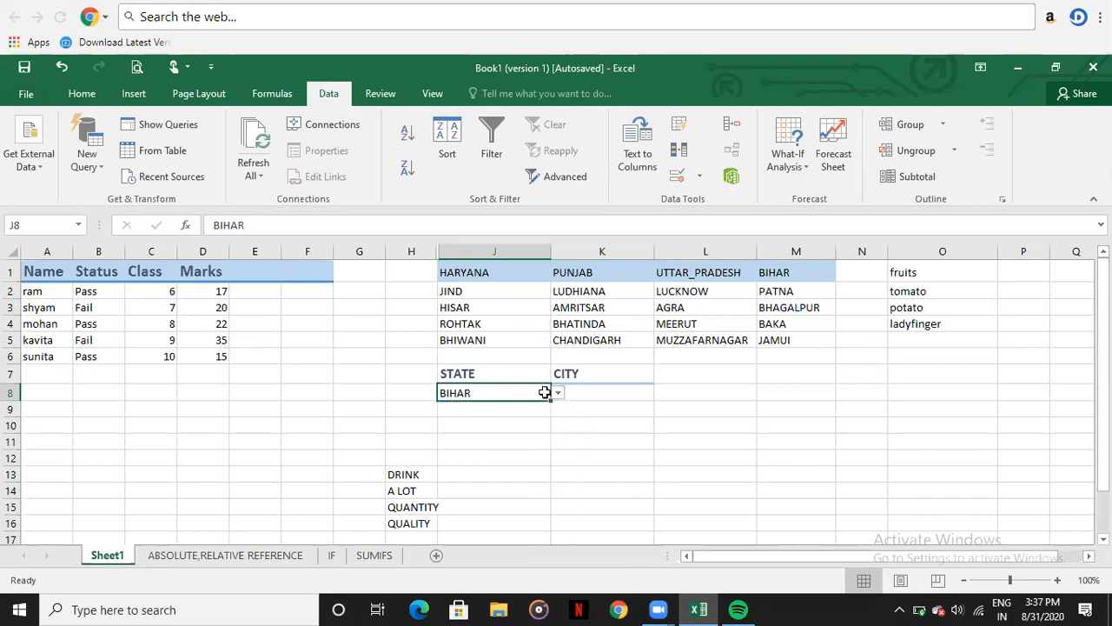
left_click(591, 392)
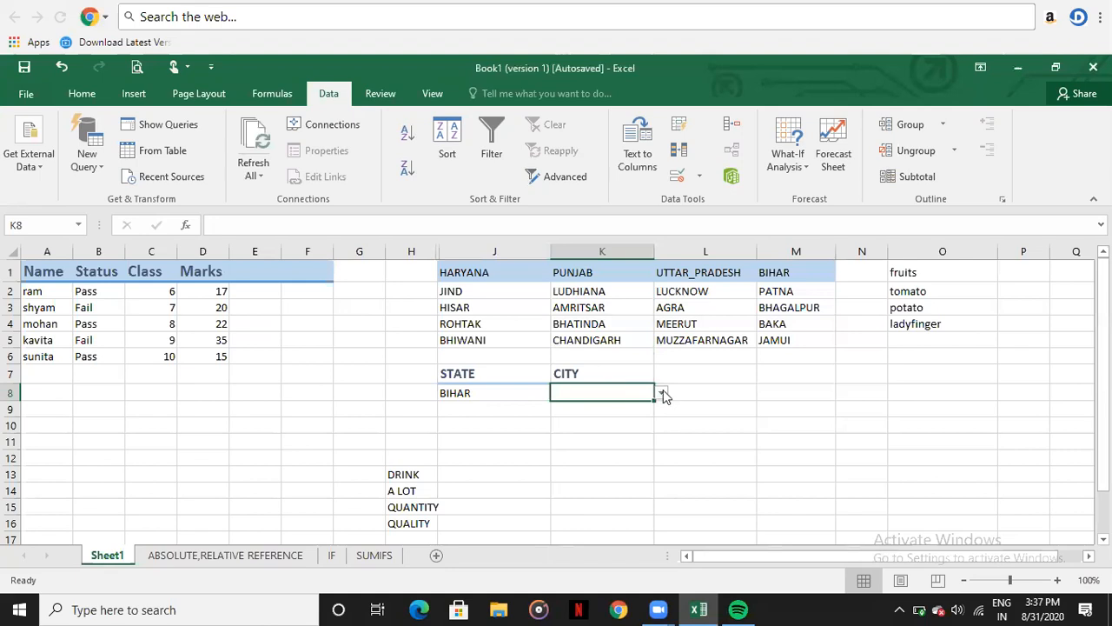
left_click(662, 394)
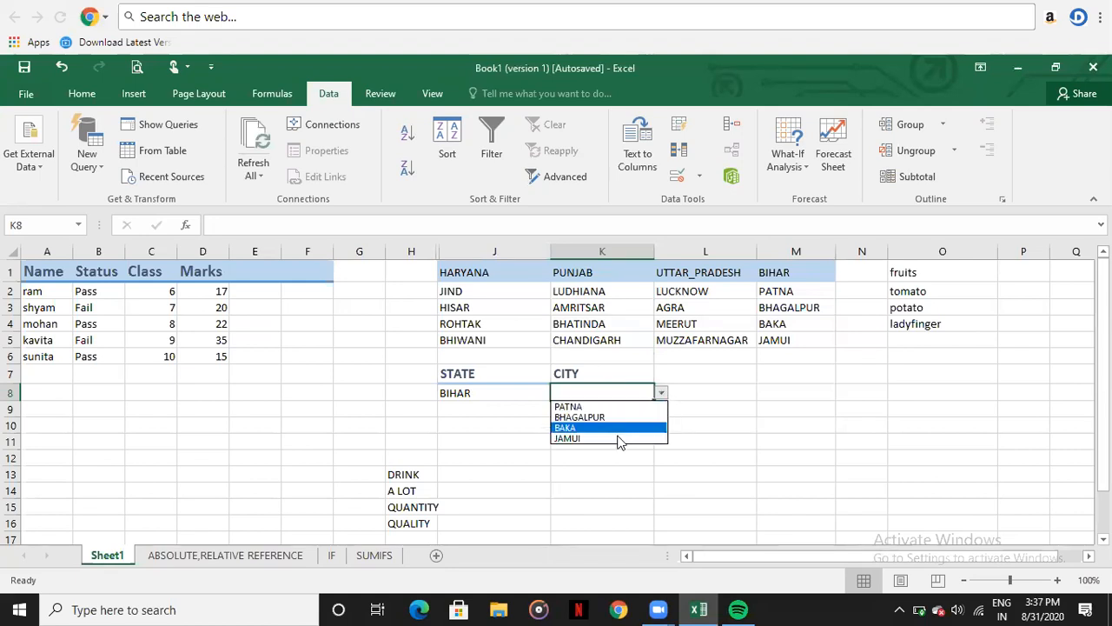
left_click(511, 393)
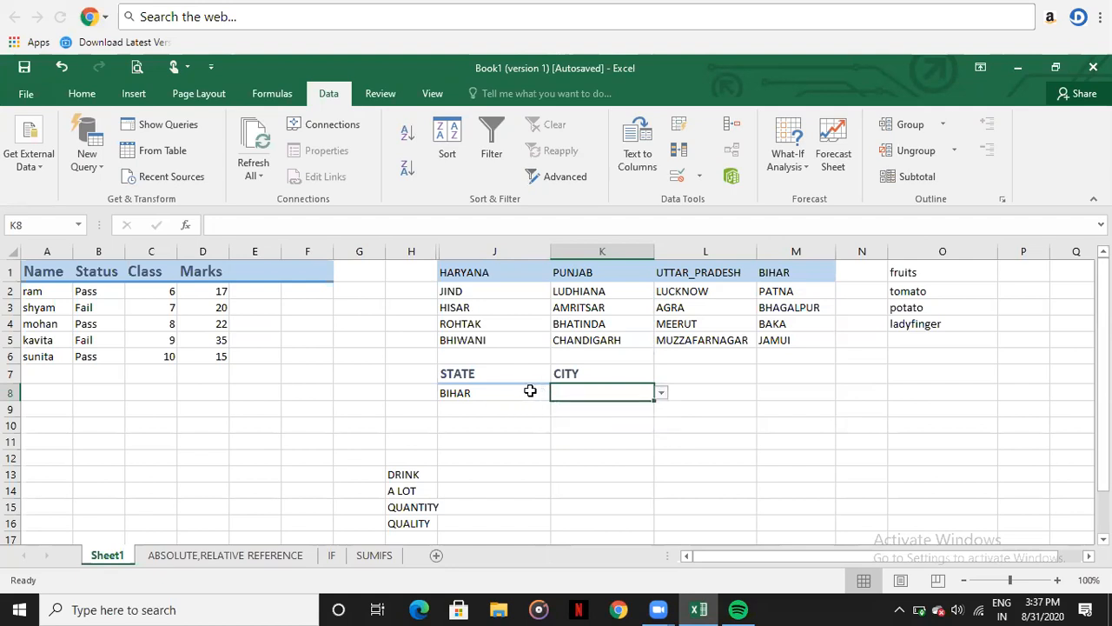
Choose PUNJAB as the state in J8 and view the cities offered in the K8 drop-down.
left_click(544, 392)
left_click(557, 394)
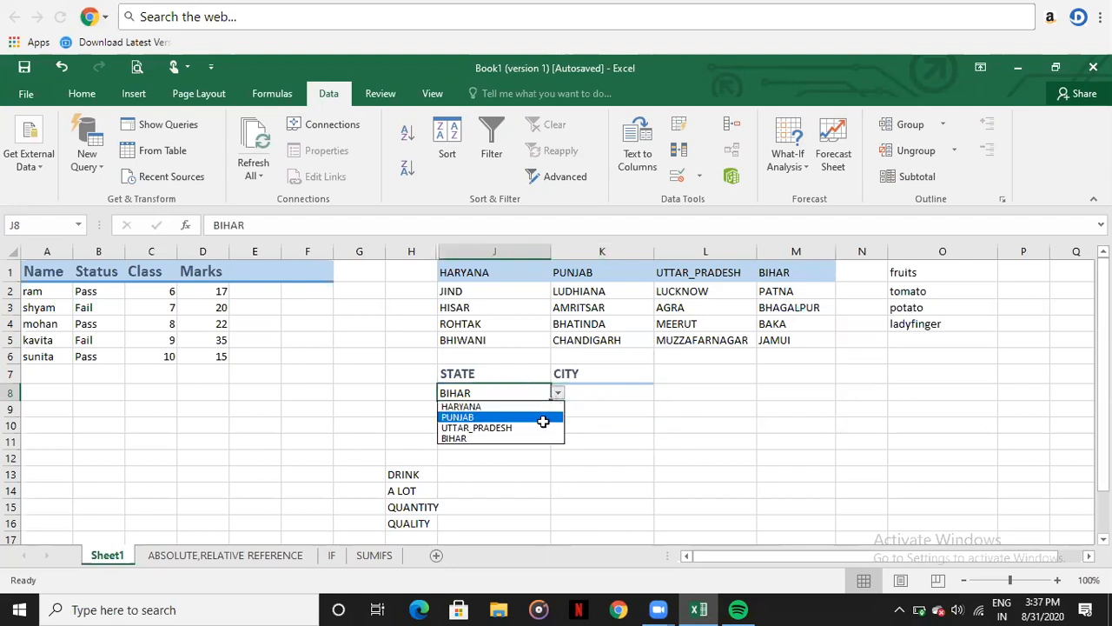
left_click(543, 420)
left_click(596, 392)
left_click(660, 396)
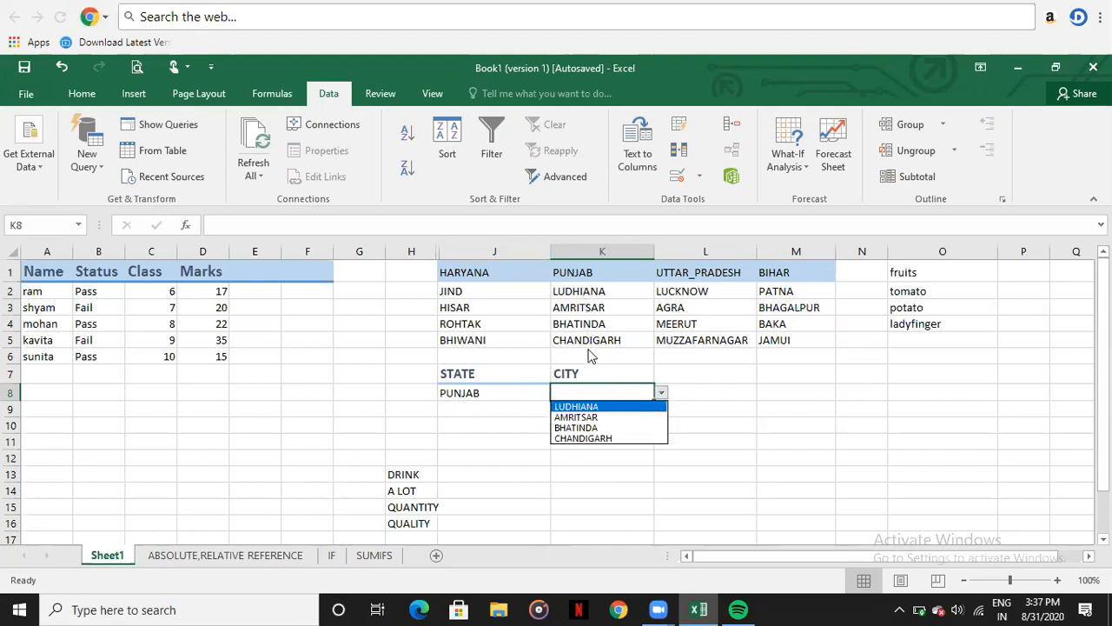
left_click(513, 389)
left_click(513, 392)
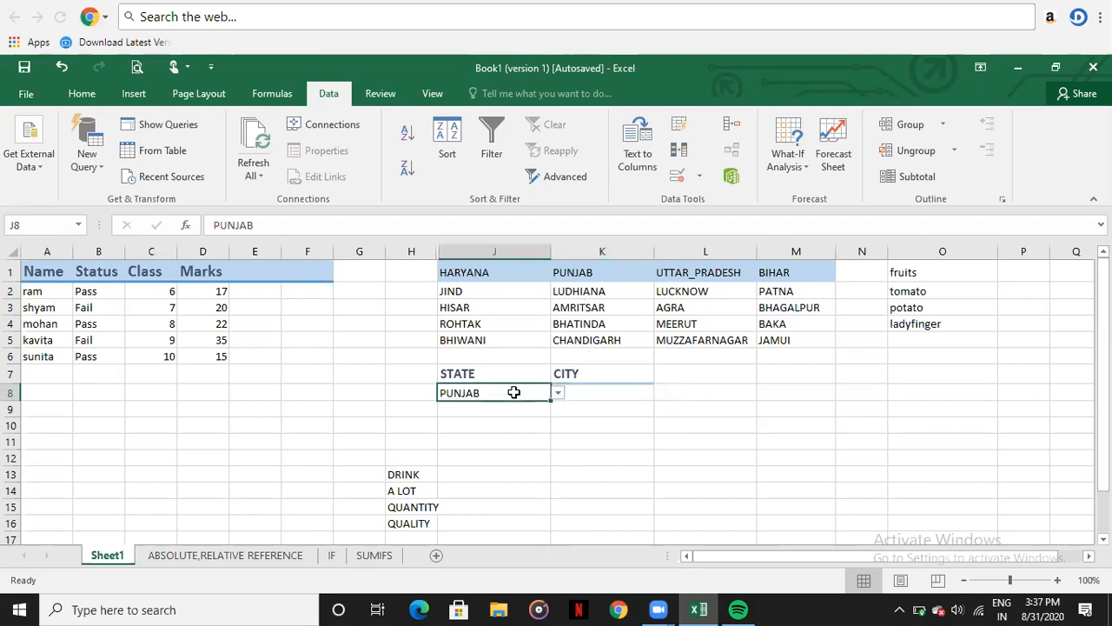
Replace the list source in the data validation of CITY cell K8 with =INDIRECT($K$8) and accept it.
left_click(587, 393)
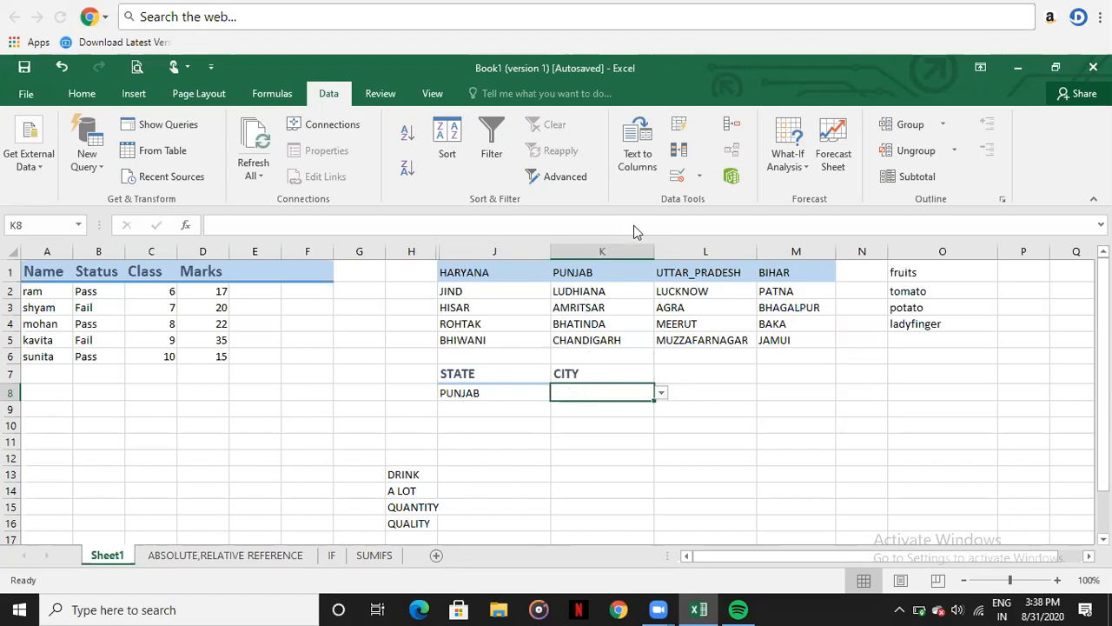
left_click(679, 176)
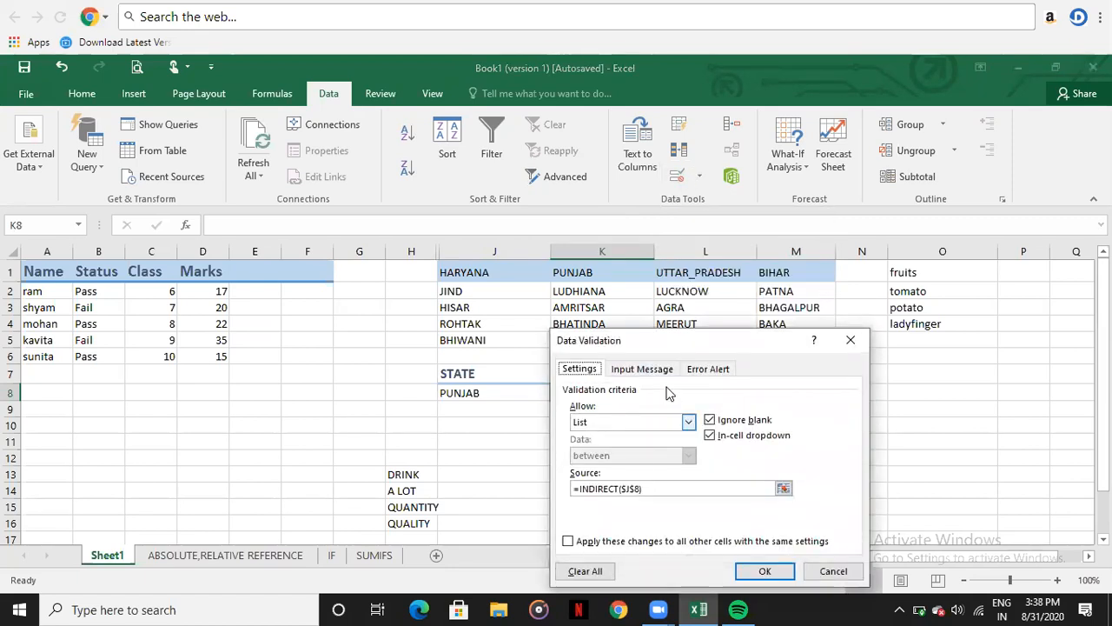
left_click_drag(665, 352, 717, 229)
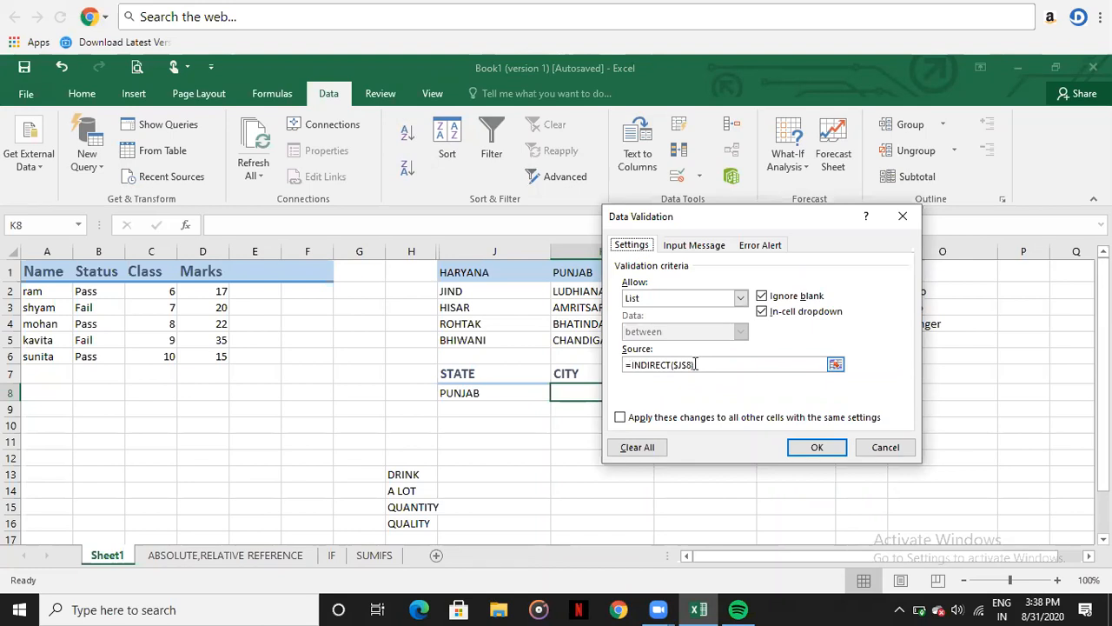
left_click_drag(695, 364, 631, 364)
key("BackSpace")
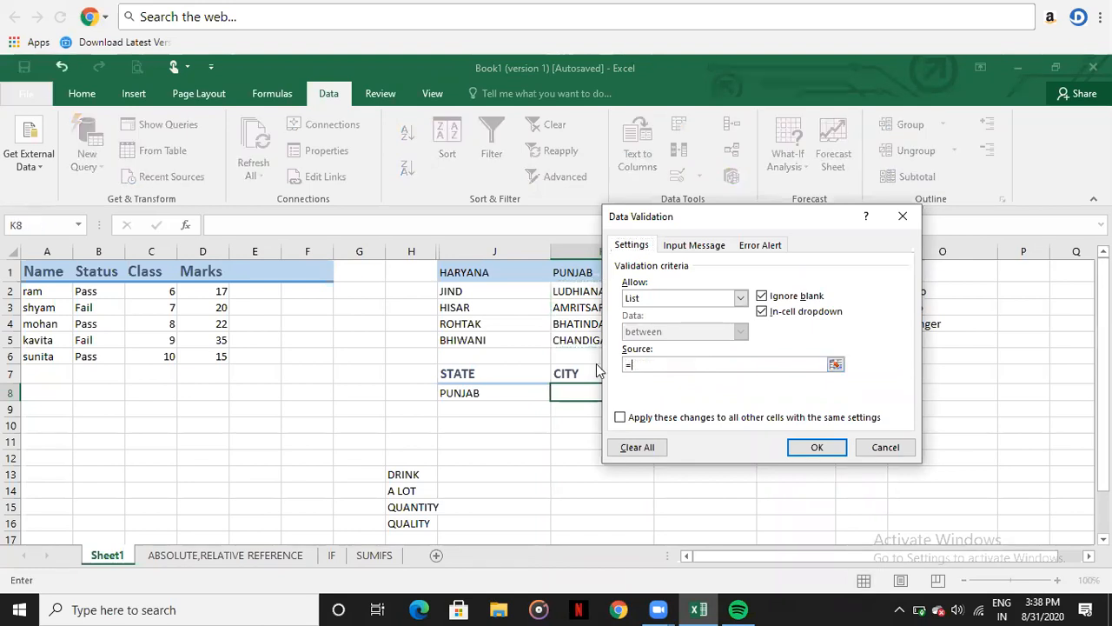
type("INDIRECT(")
left_click(565, 396)
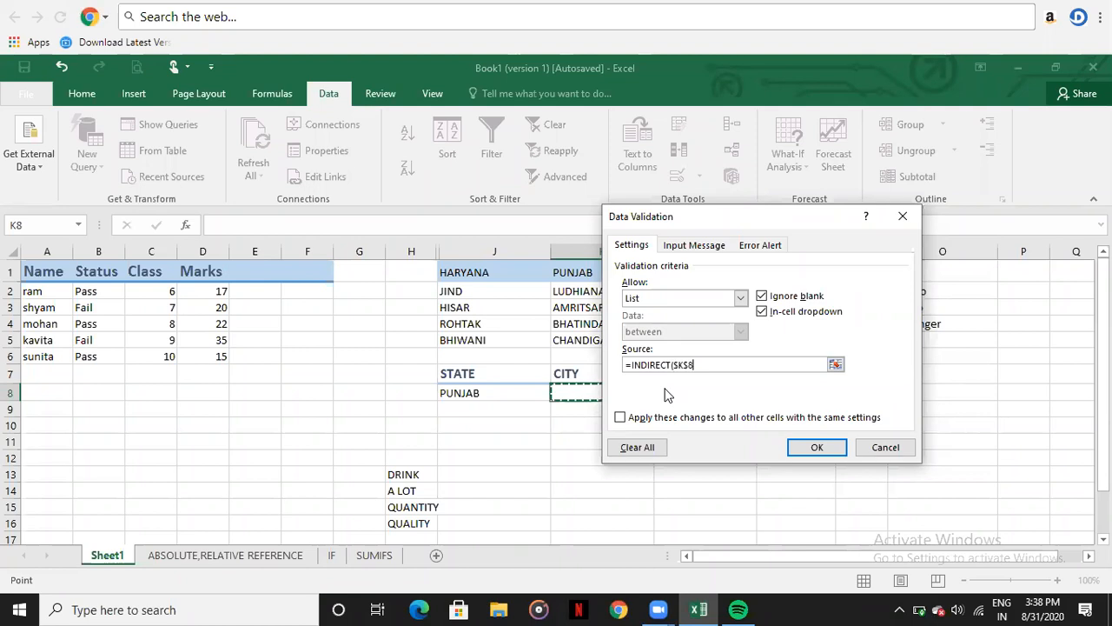
type(")")
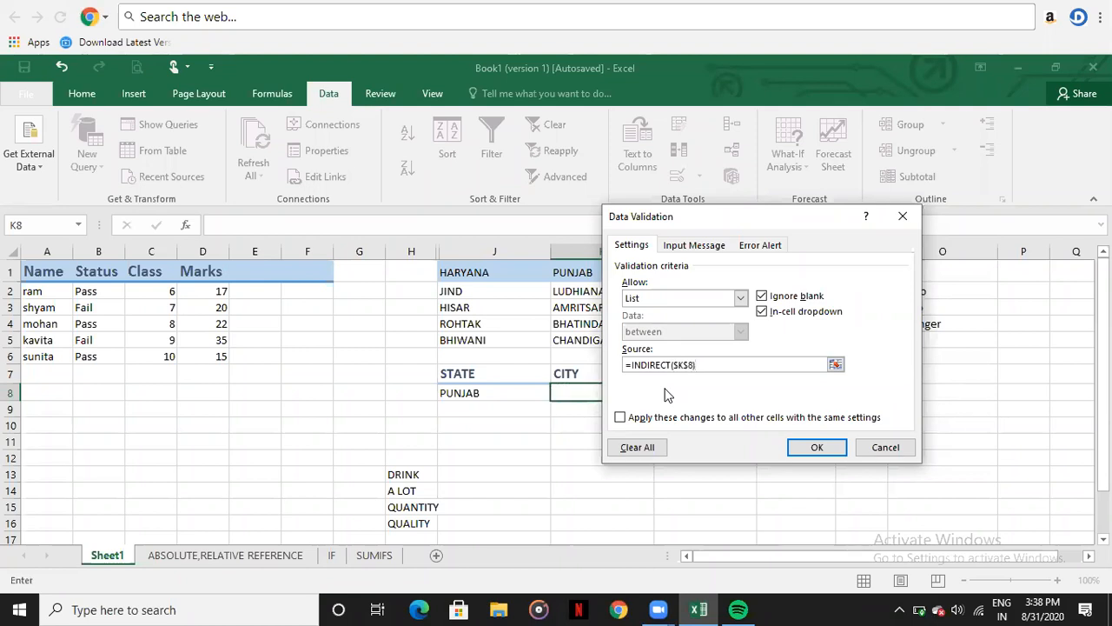
left_click(817, 447)
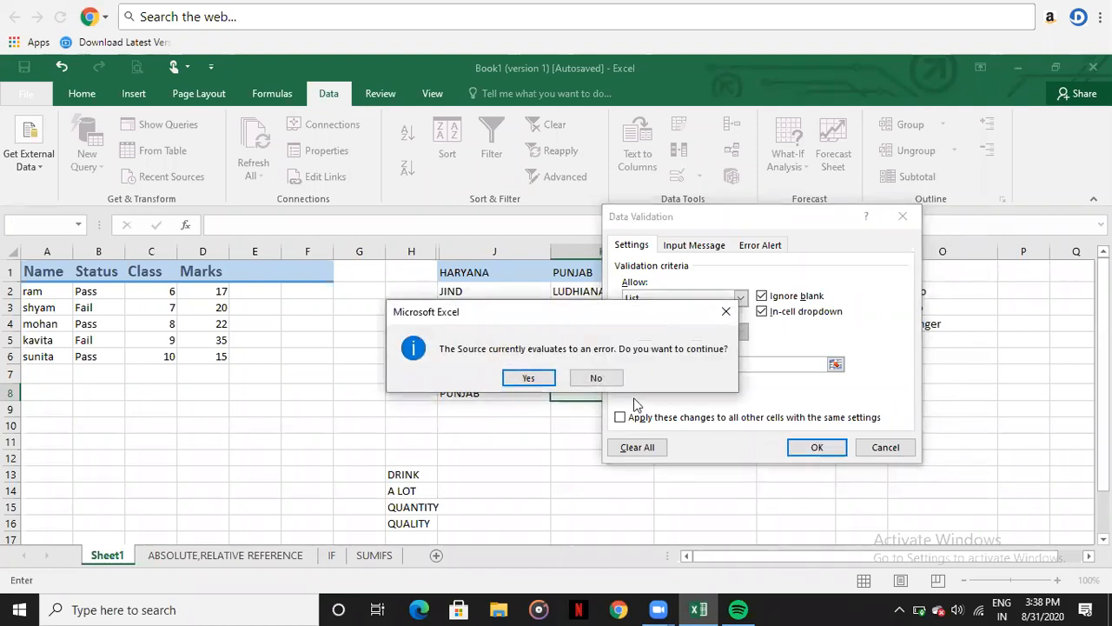
left_click(543, 377)
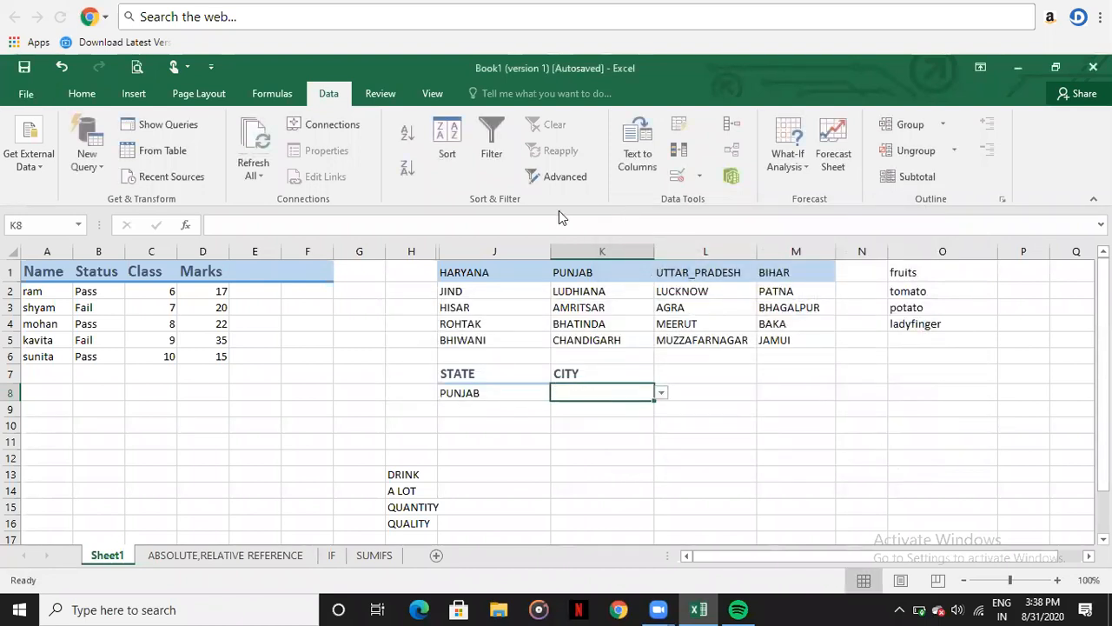
Review the data validation source of CITY cell K8, dismissing the battery notification, and close the dialog without changes.
left_click(672, 179)
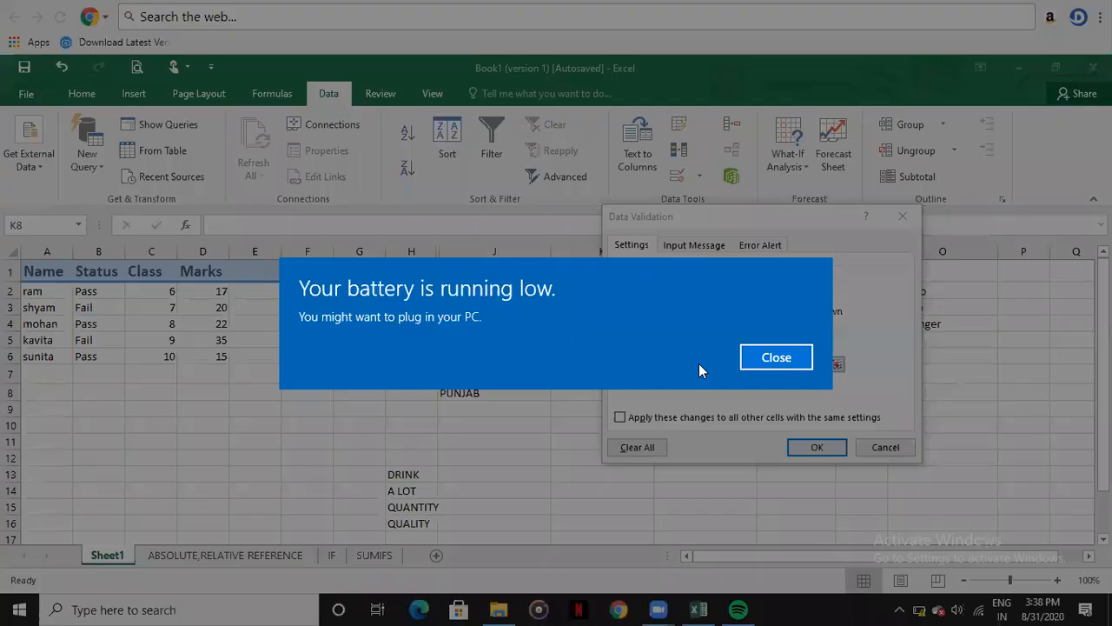
left_click(771, 356)
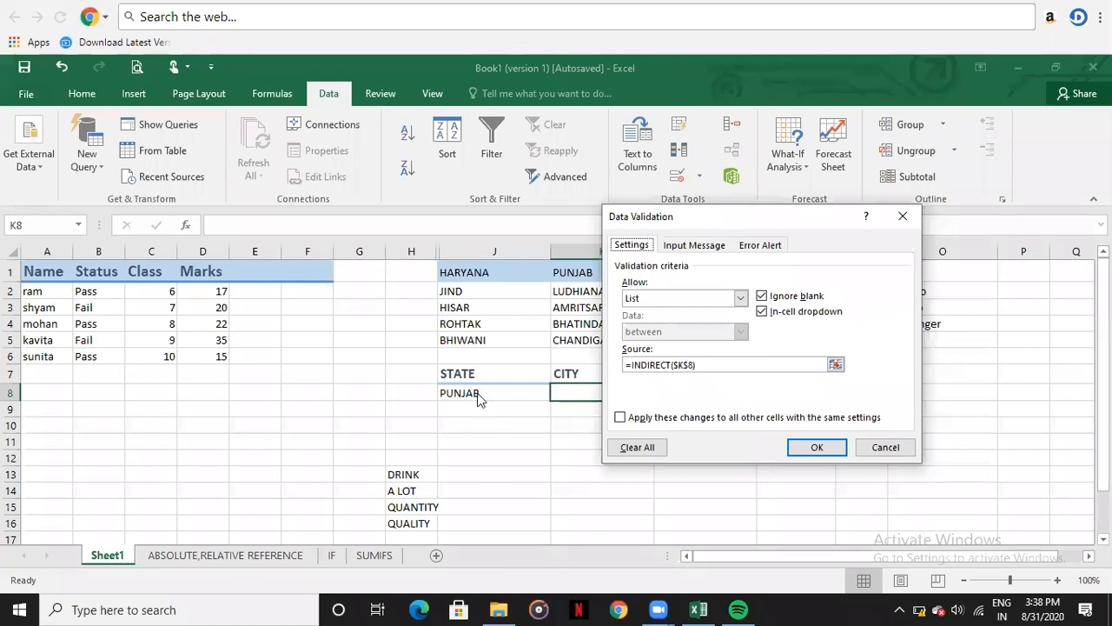
left_click(902, 216)
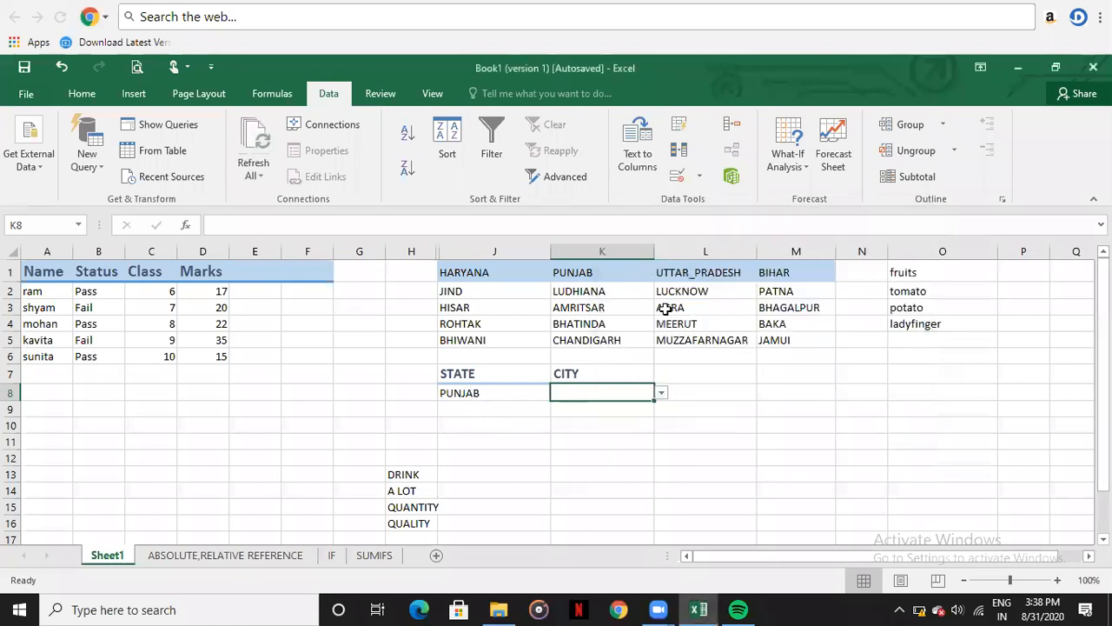
Check the state options offered in the J8 drop-down, keeping the current selection.
left_click(475, 398)
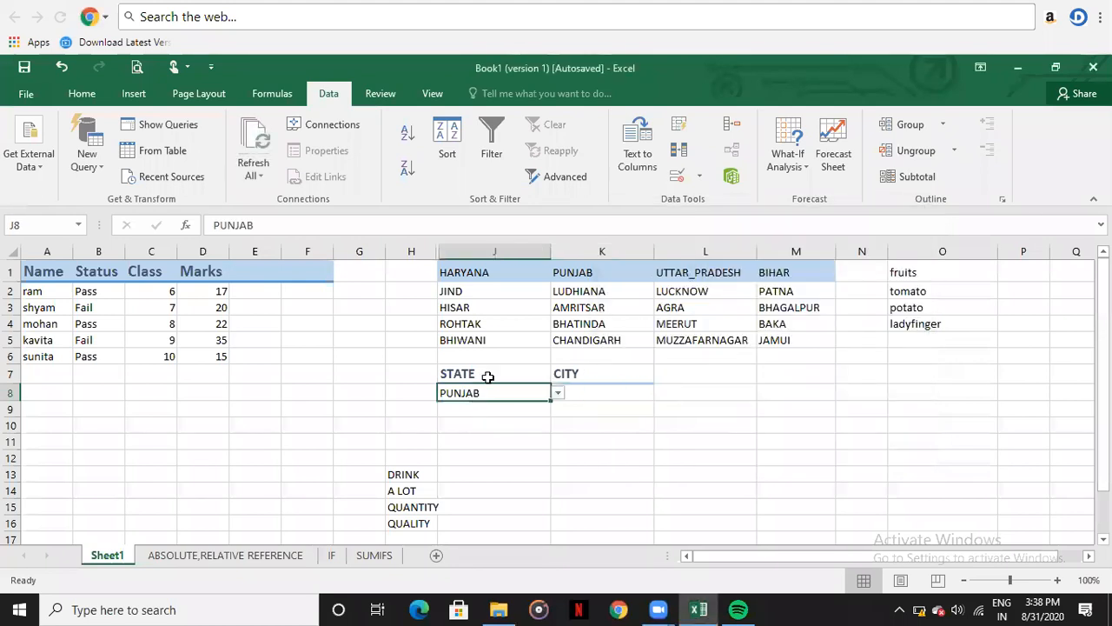
left_click(559, 394)
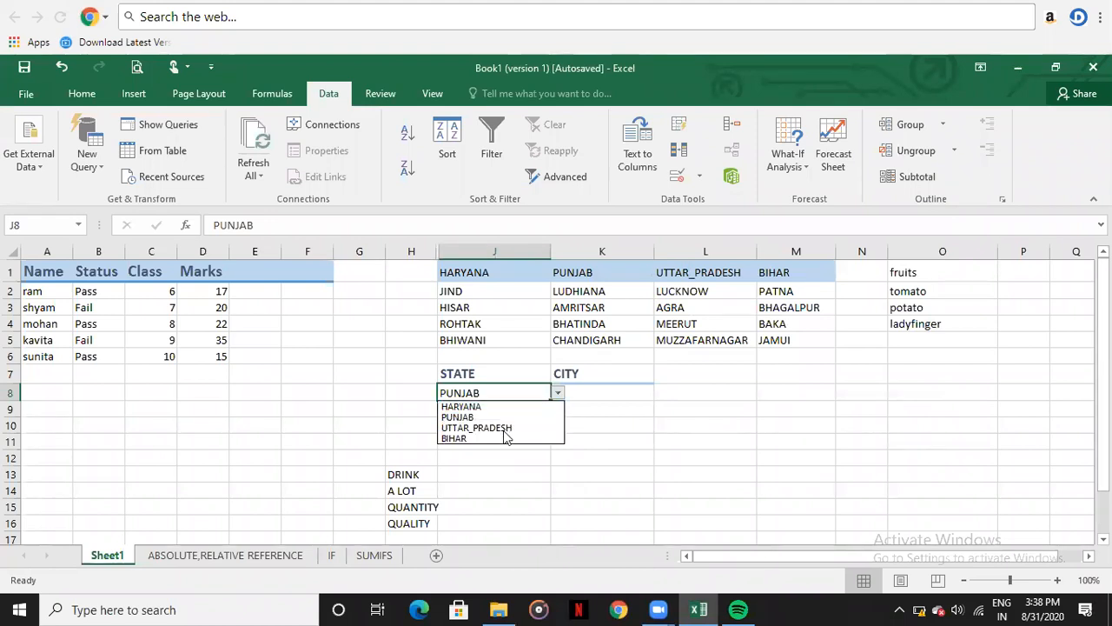
left_click(499, 389)
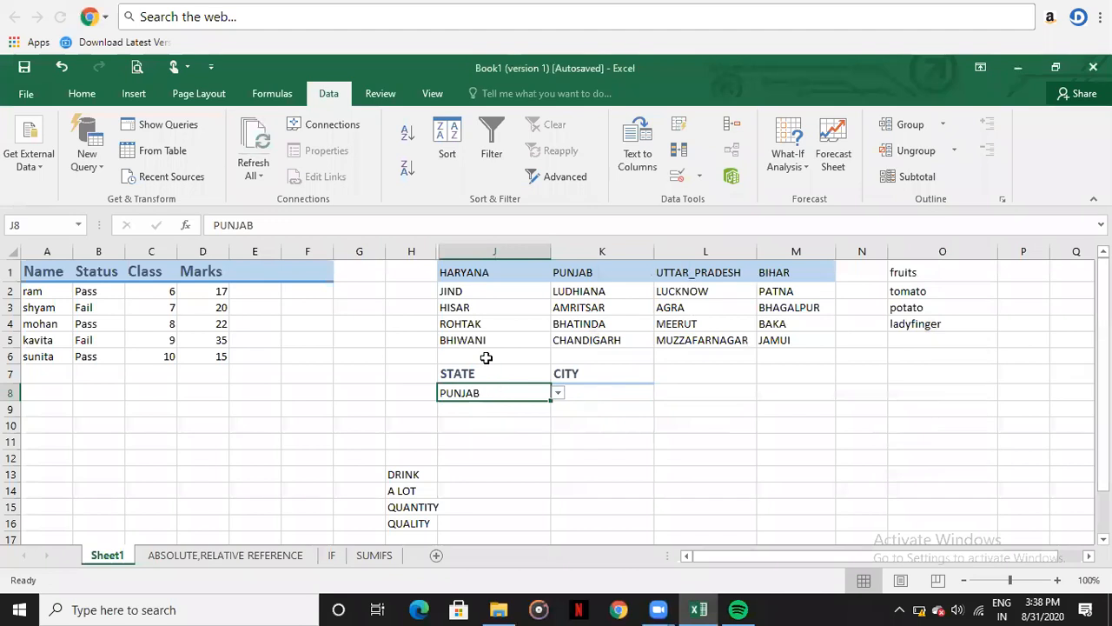
Check the range names assigned to the city lists J2:J5, K2:K5 and L2:L5.
left_click_drag(456, 293, 473, 339)
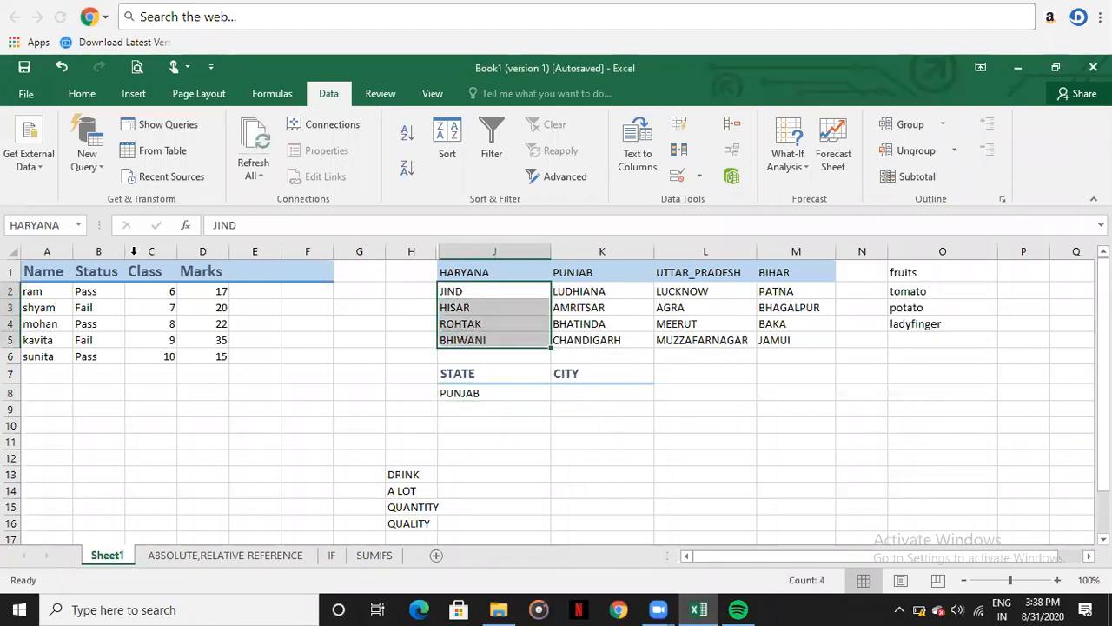
left_click_drag(561, 293, 574, 340)
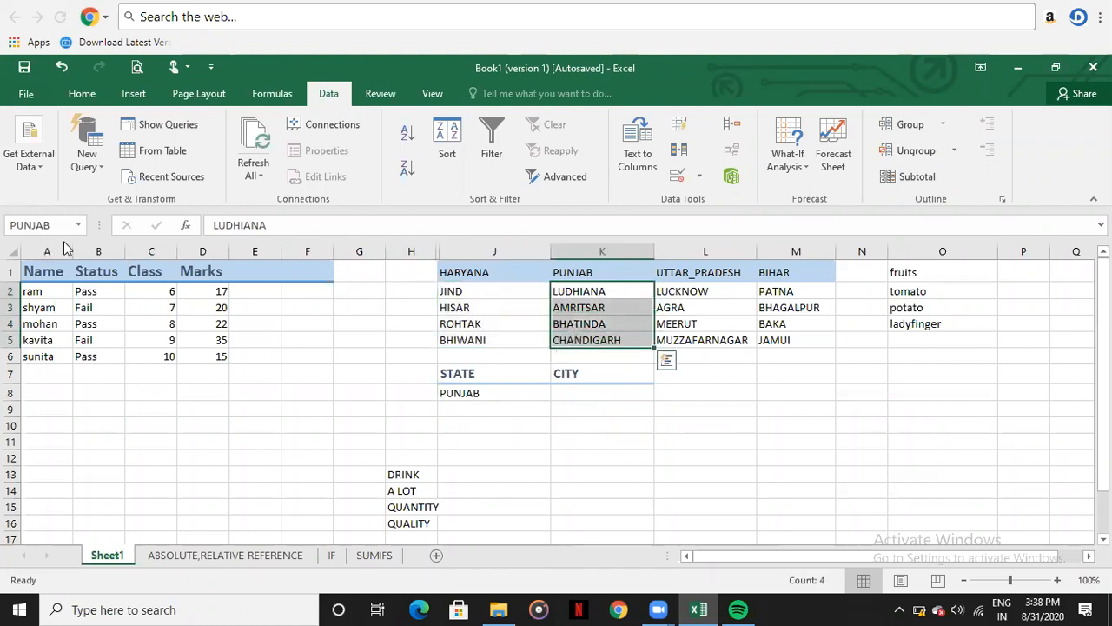
left_click_drag(710, 291, 705, 341)
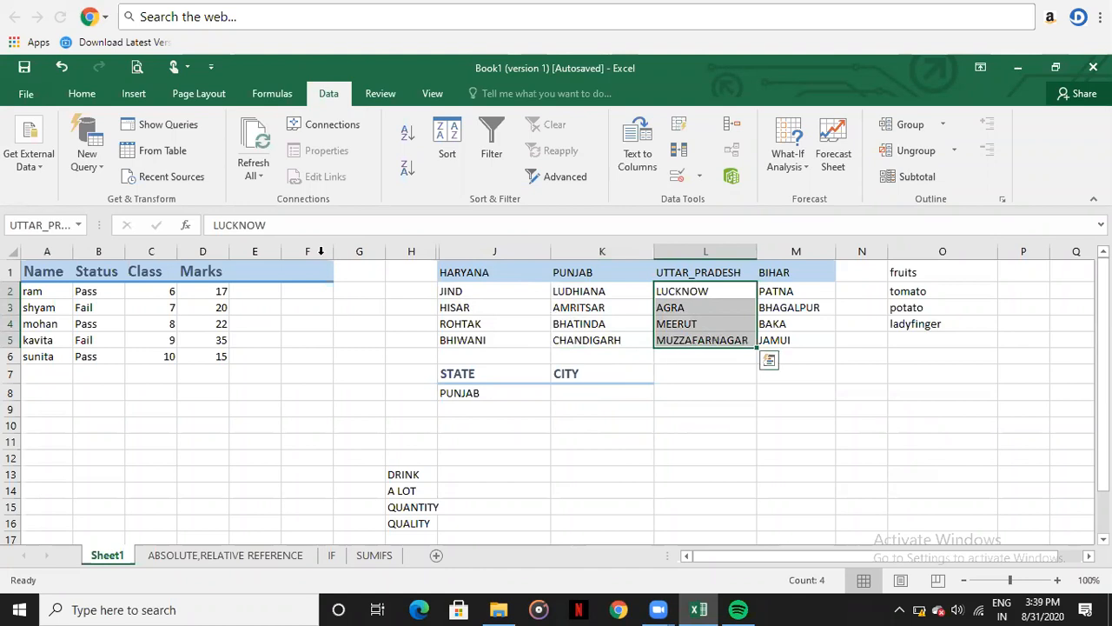
Check the range name of the city list M2:M5 and set CITY cell K8's validation list source to =INDIRECT($J$8).
left_click_drag(804, 292, 798, 341)
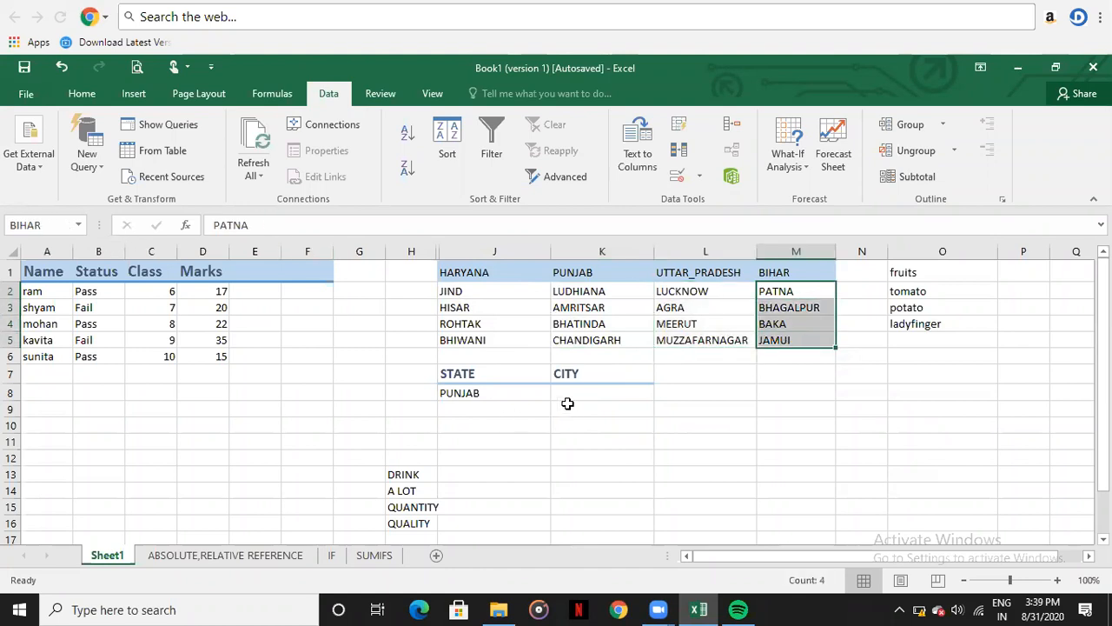
left_click(515, 395)
left_click(577, 394)
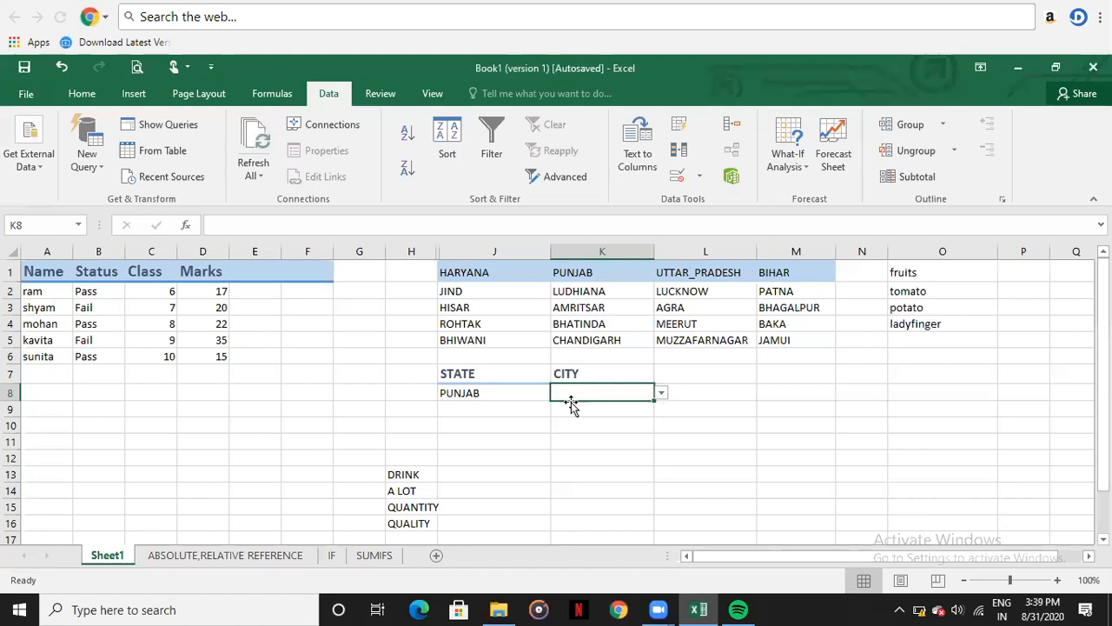
left_click(675, 177)
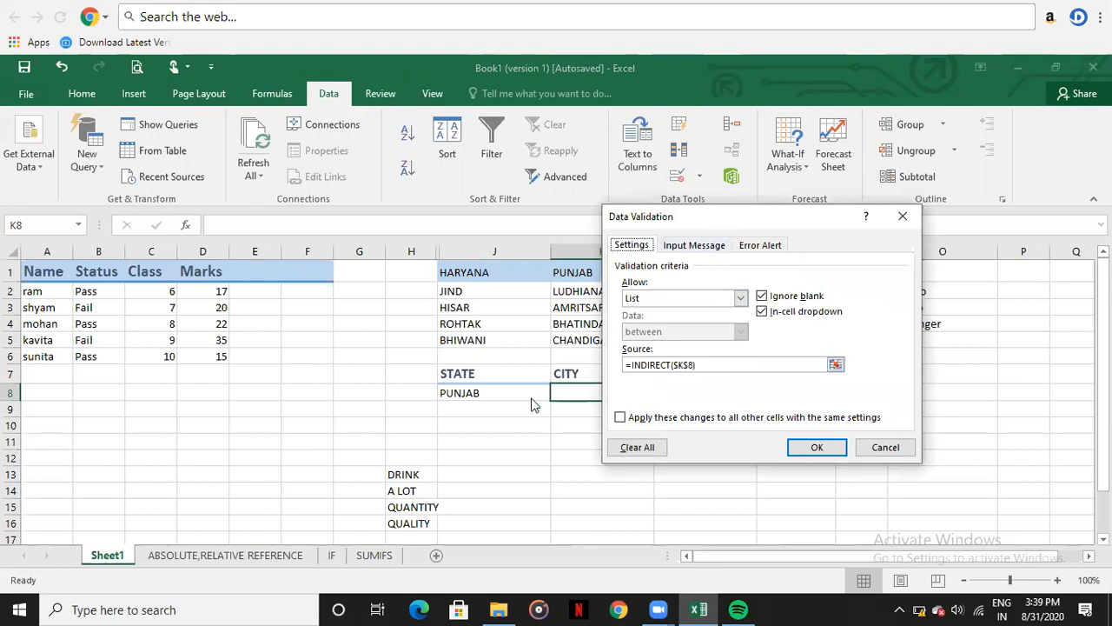
left_click(694, 365)
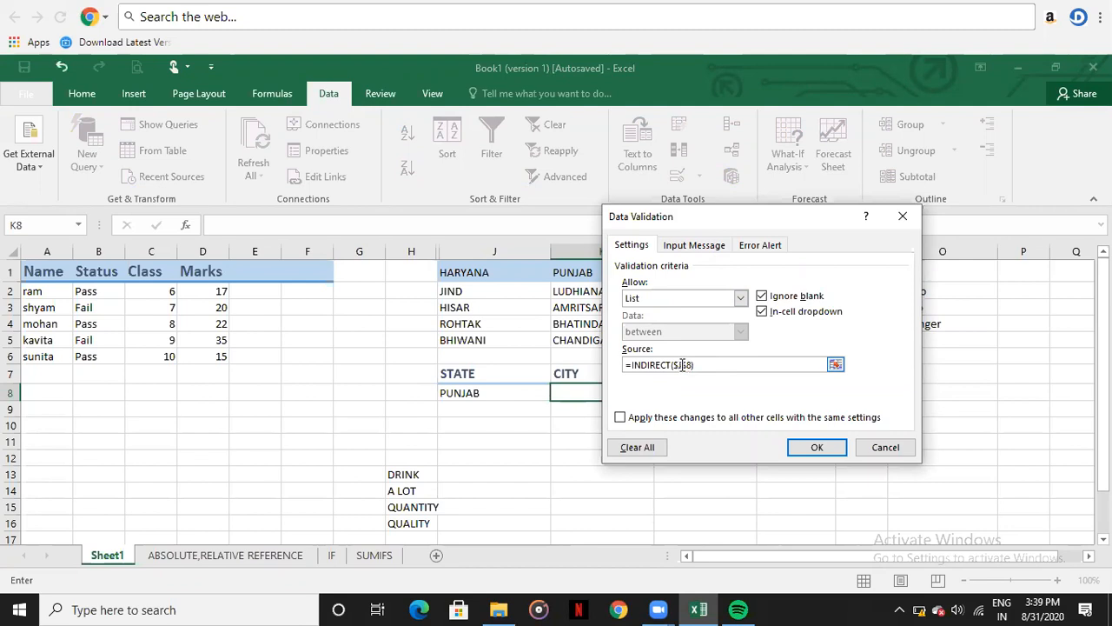
left_click(816, 446)
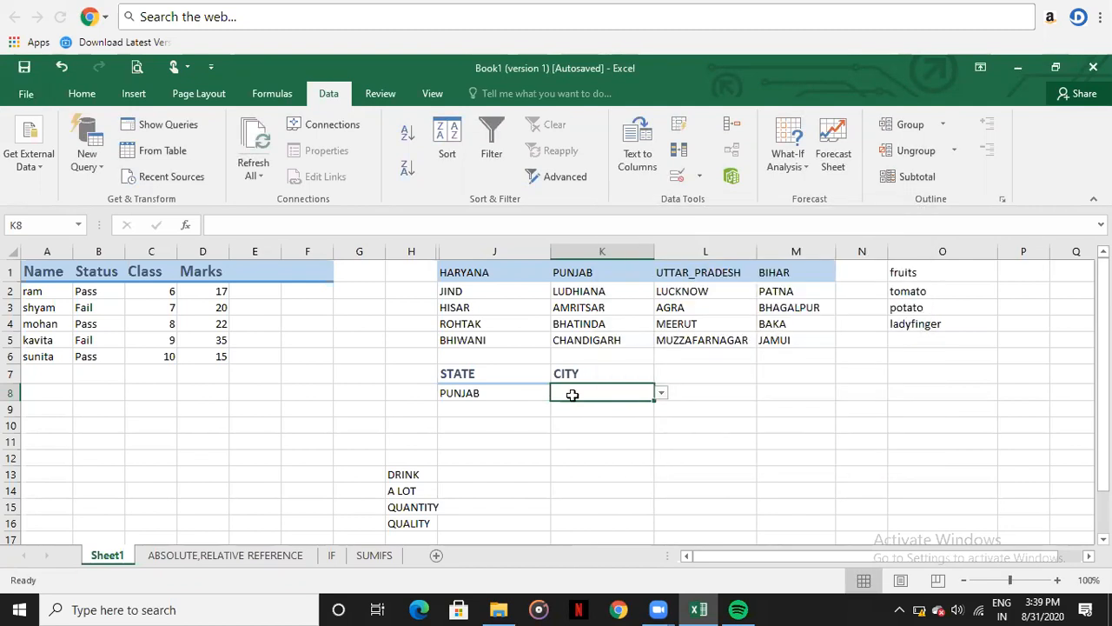
Compare the city options offered in K8 with the state options in J8, keeping PUNJAB as the selected state.
left_click(662, 395)
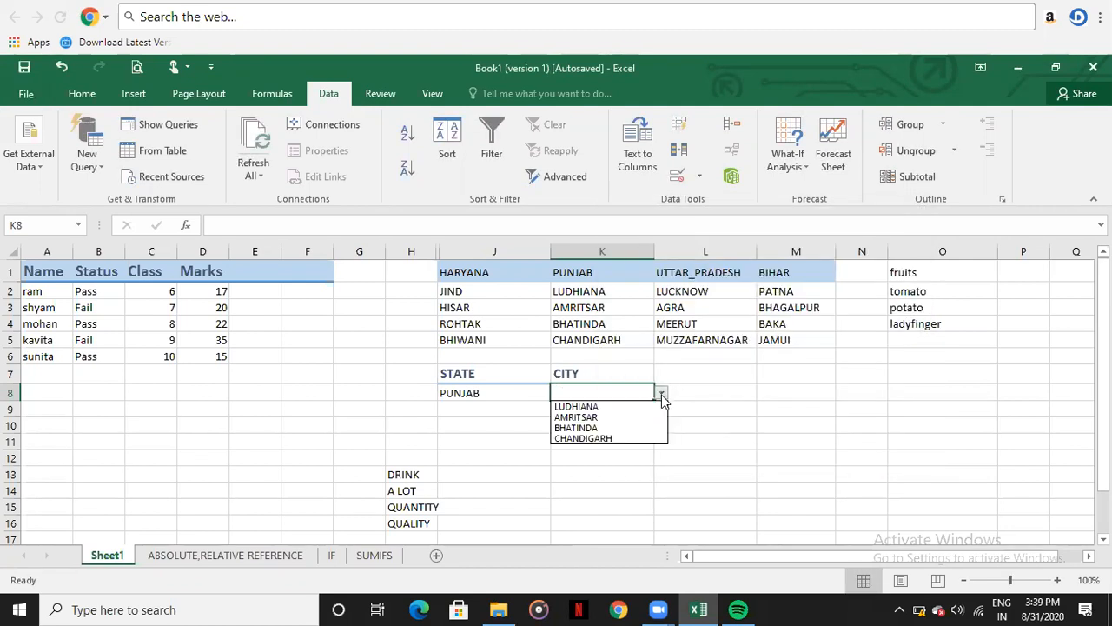
left_click(509, 410)
left_click(510, 395)
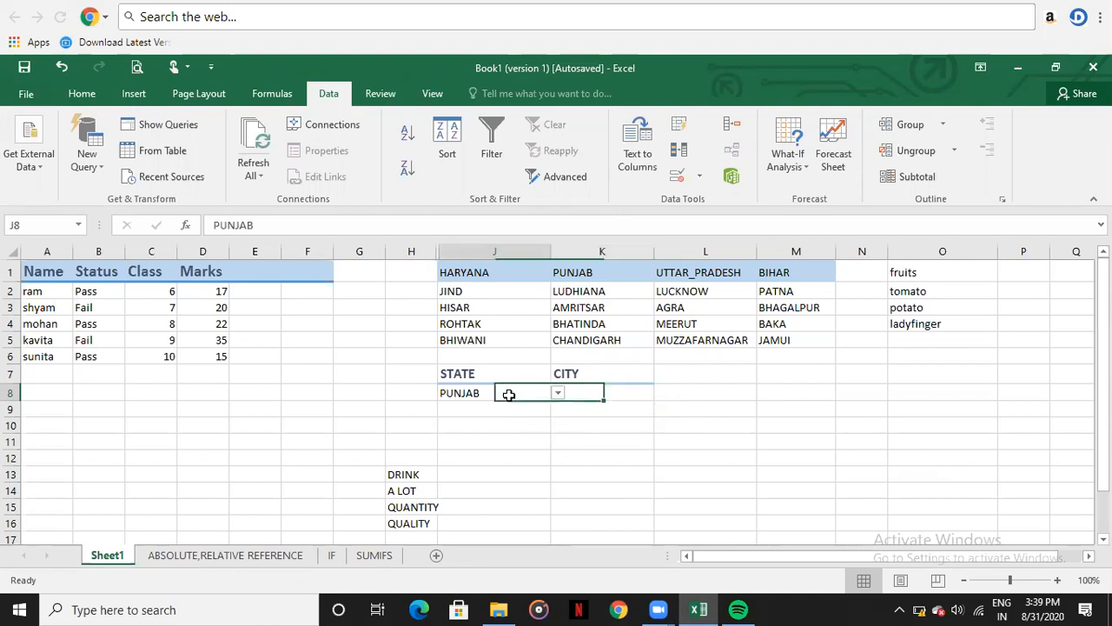
left_click(559, 396)
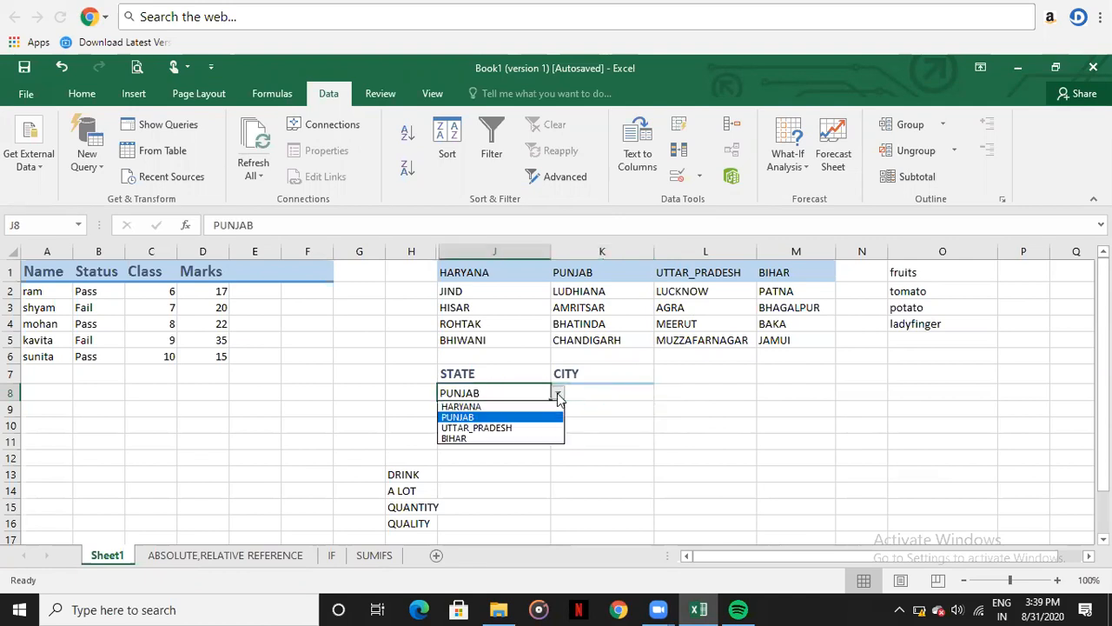
left_click(603, 391)
left_click(474, 394)
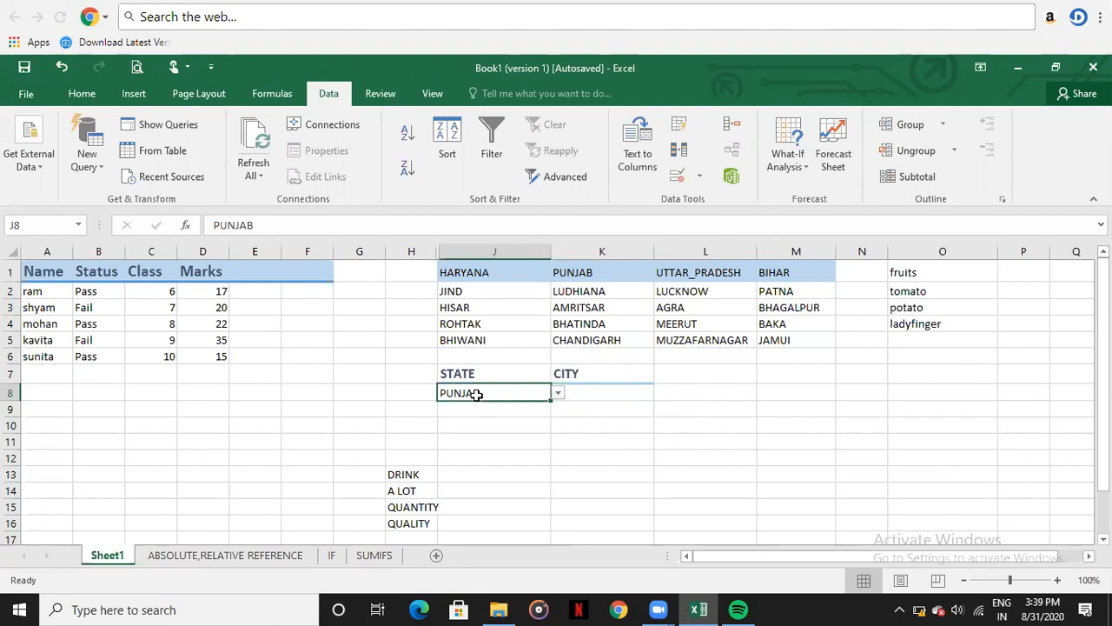
left_click(600, 393)
left_click(662, 393)
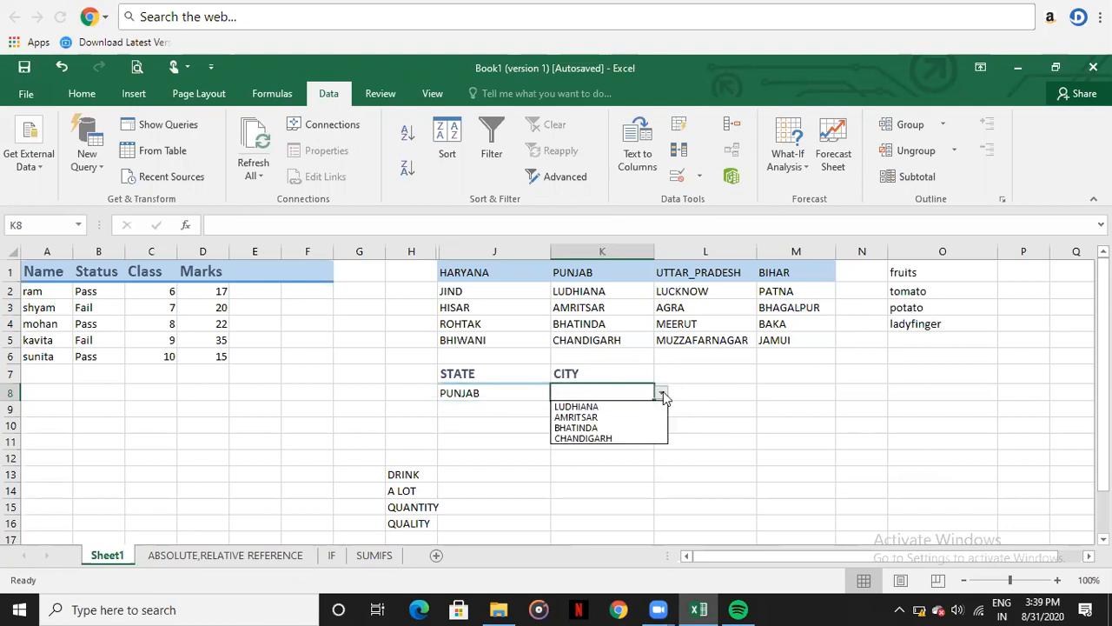
left_click(501, 395)
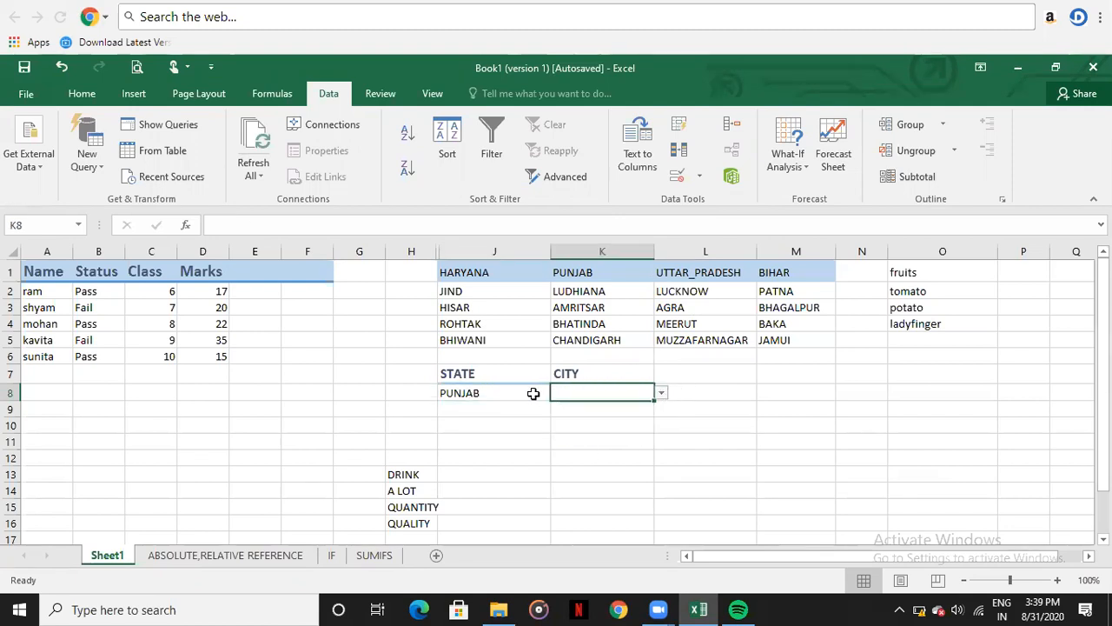
Select BIHAR as the state in J8 and check the city options offered in K8.
left_click(532, 393)
left_click(557, 393)
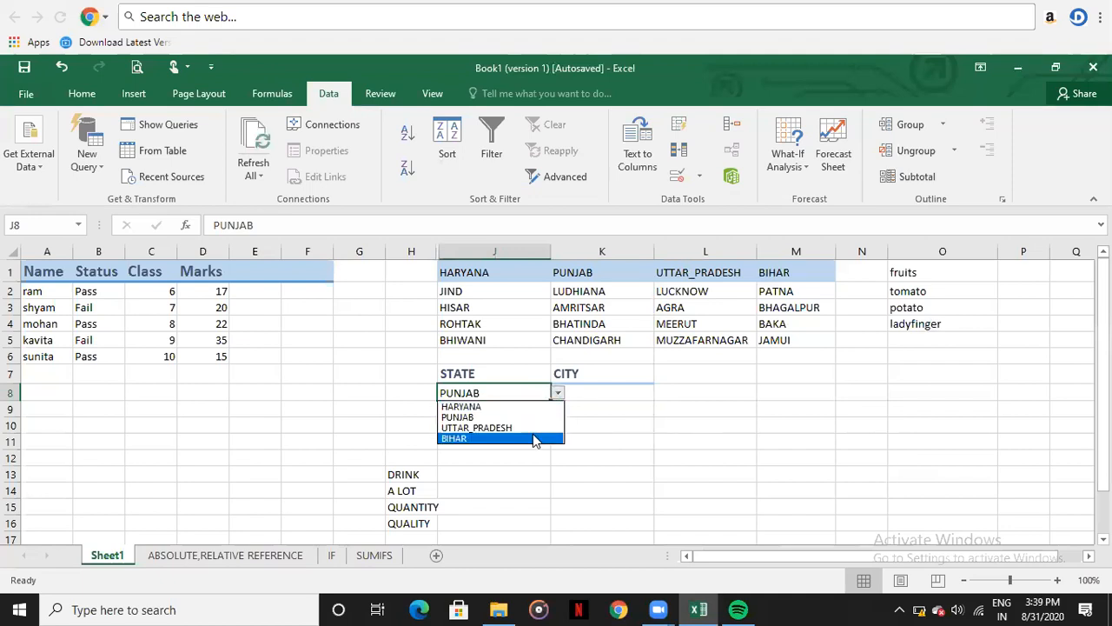
left_click(534, 439)
left_click(596, 394)
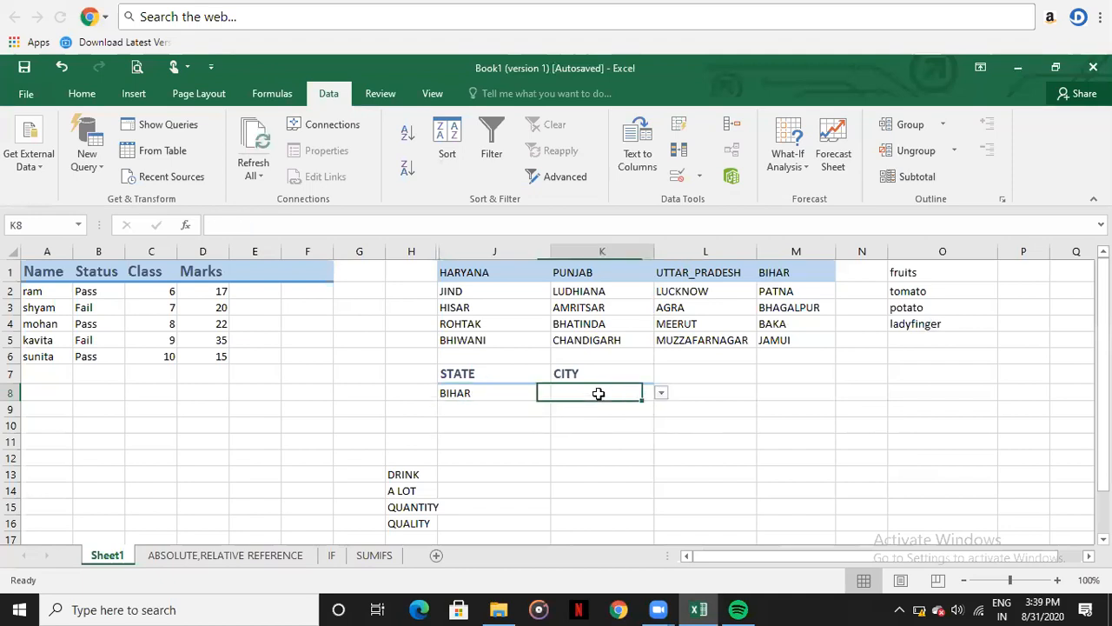
left_click(663, 393)
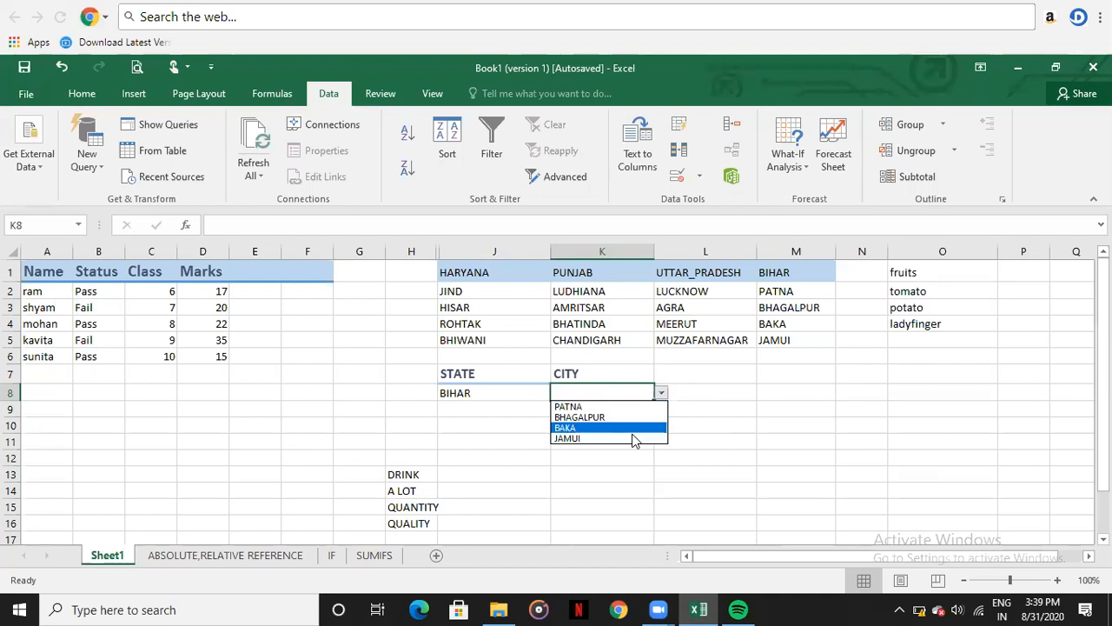
left_click(485, 387)
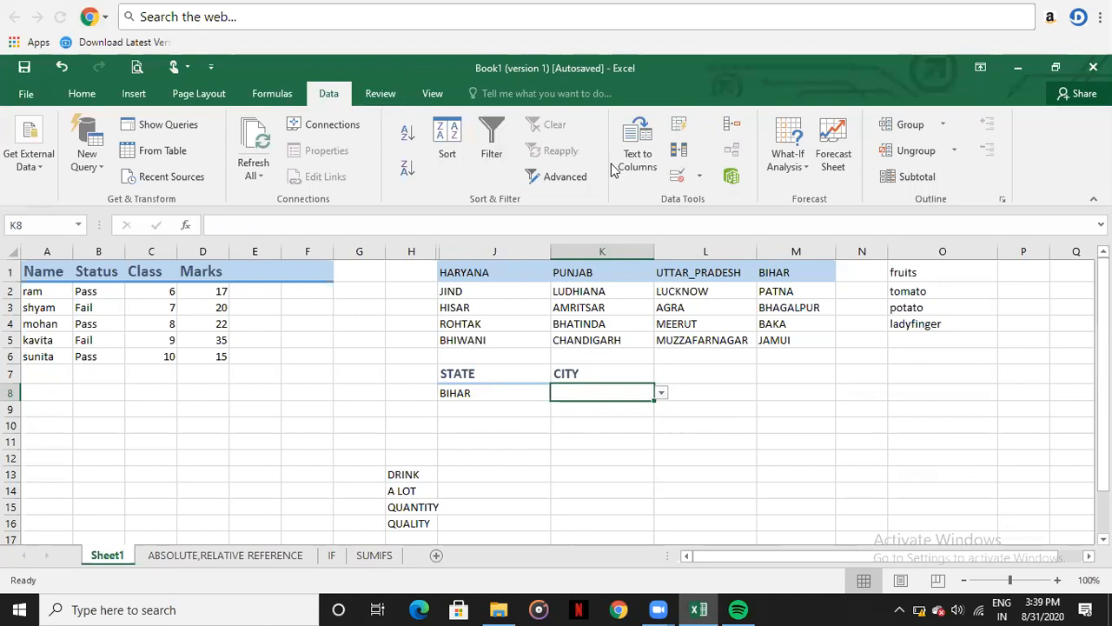
Re-enter the validation of CITY cell K8 as a List with source =INDIRECT($J$8), picking STATE cell J8 as the reference.
left_click(679, 179)
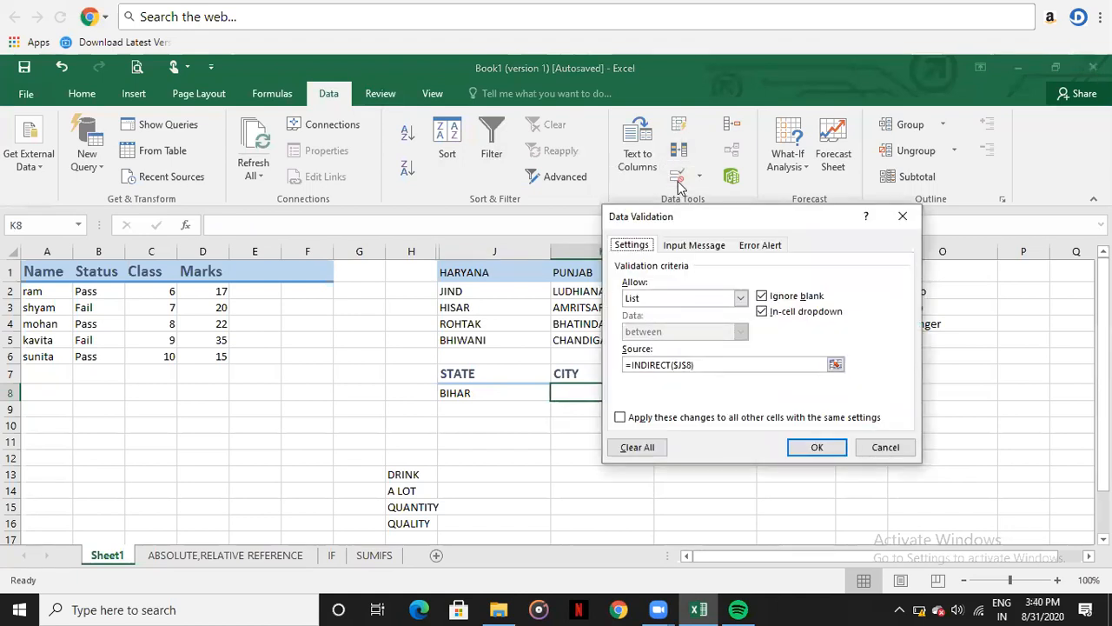
left_click(740, 298)
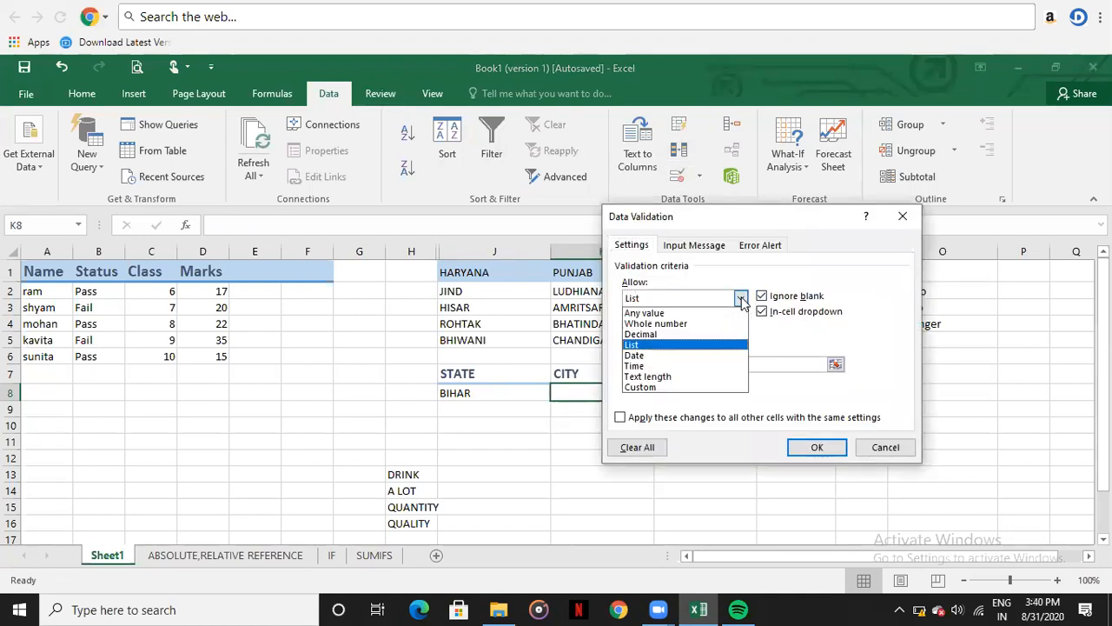
left_click(716, 343)
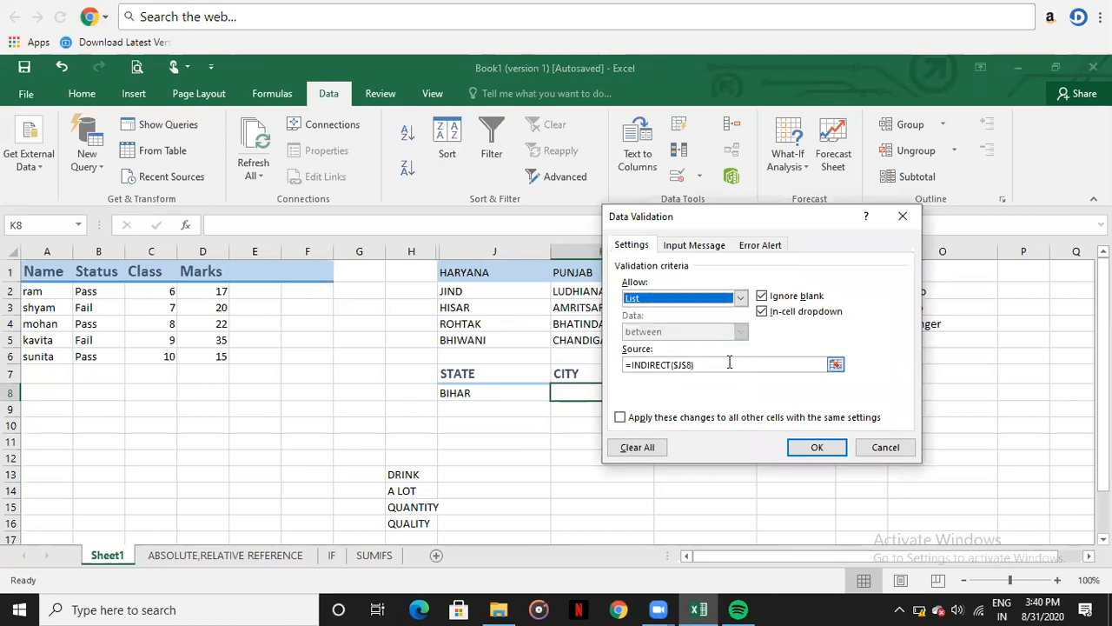
left_click(717, 364)
left_click_drag(716, 364, 623, 367)
key("BackSpace")
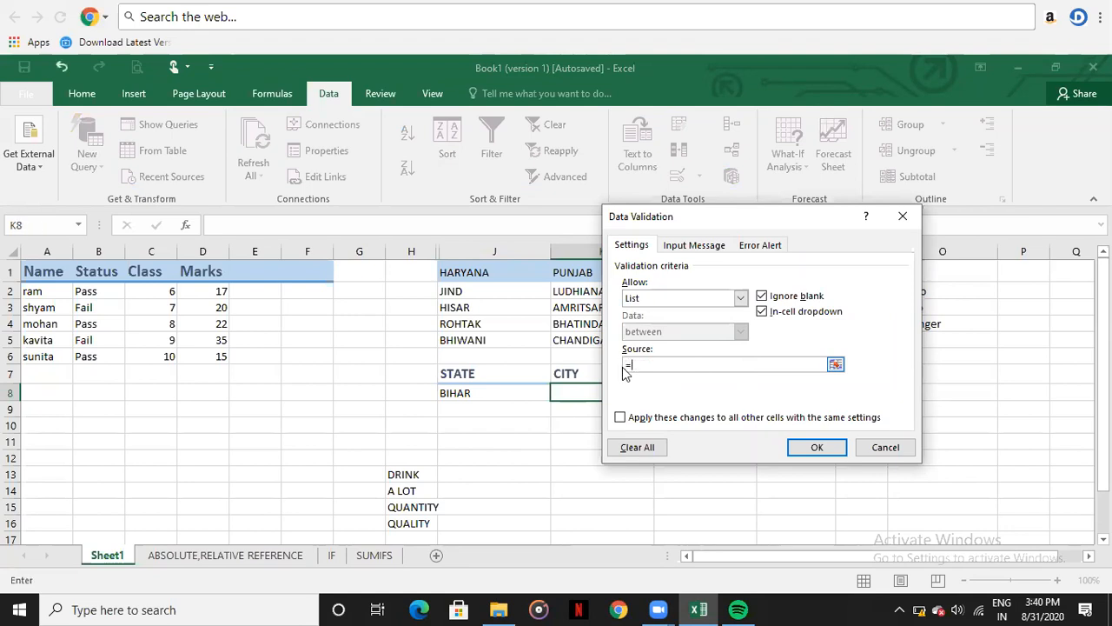
type("INDIRECT")
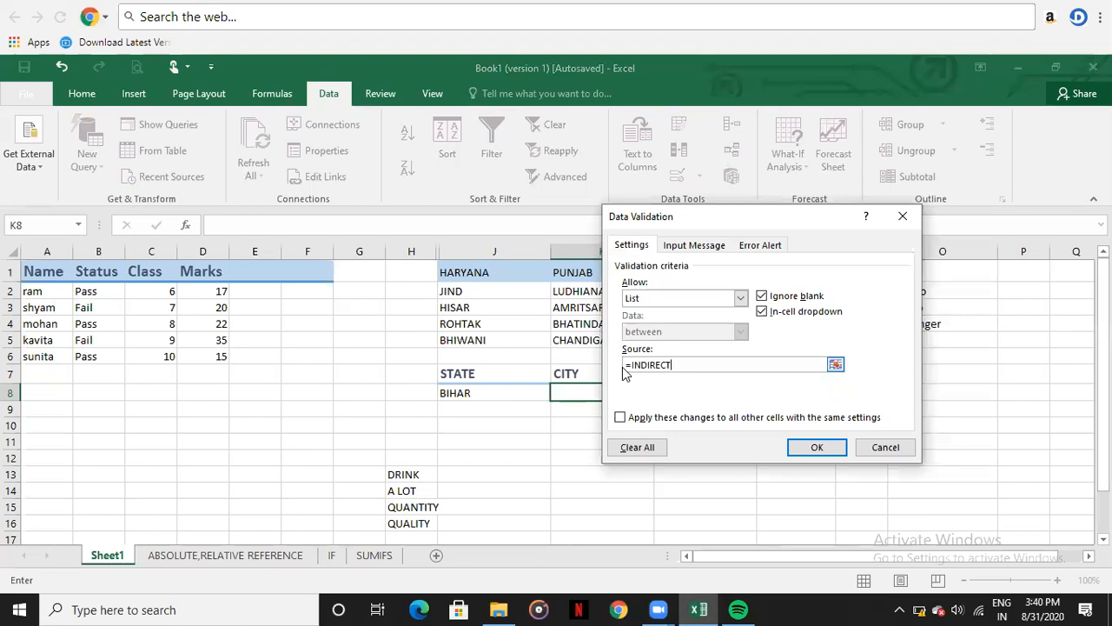
type("(")
left_click(513, 393)
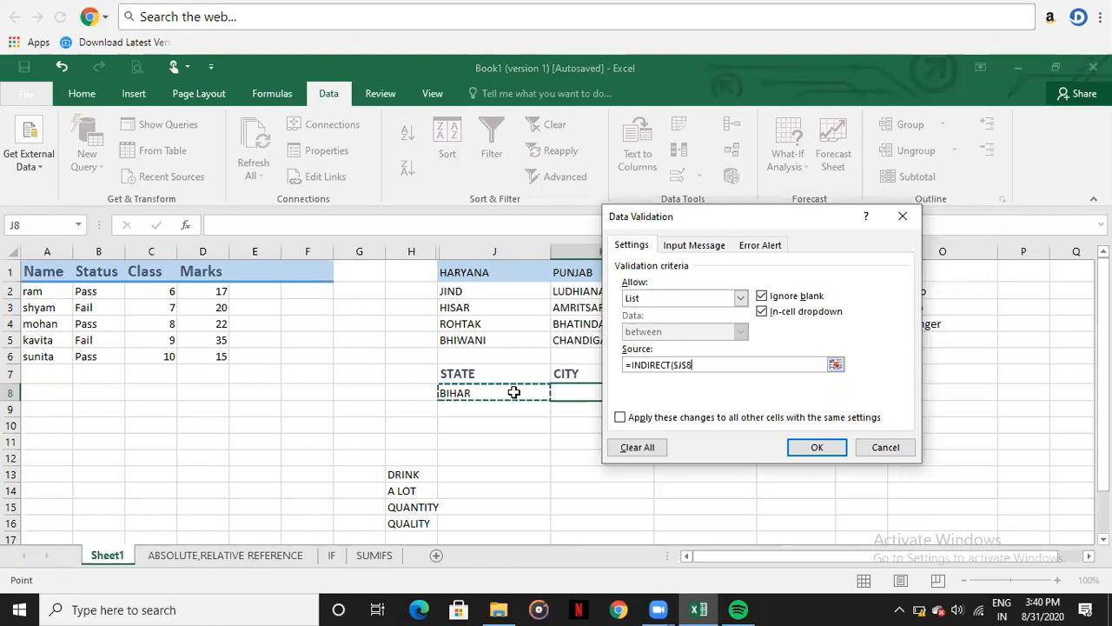
type(")")
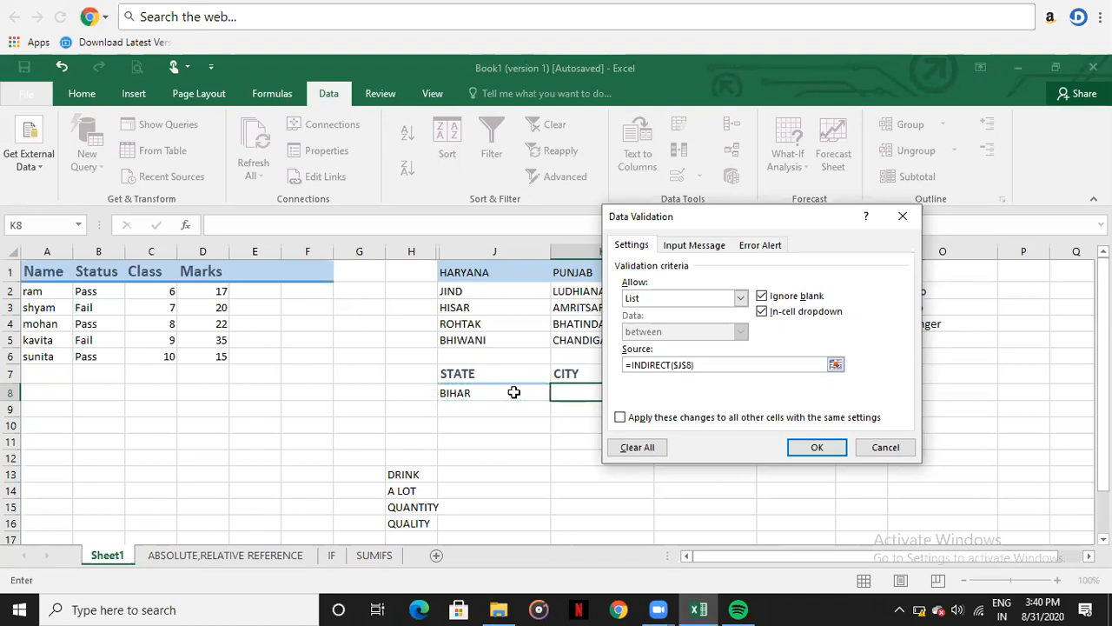
left_click(813, 445)
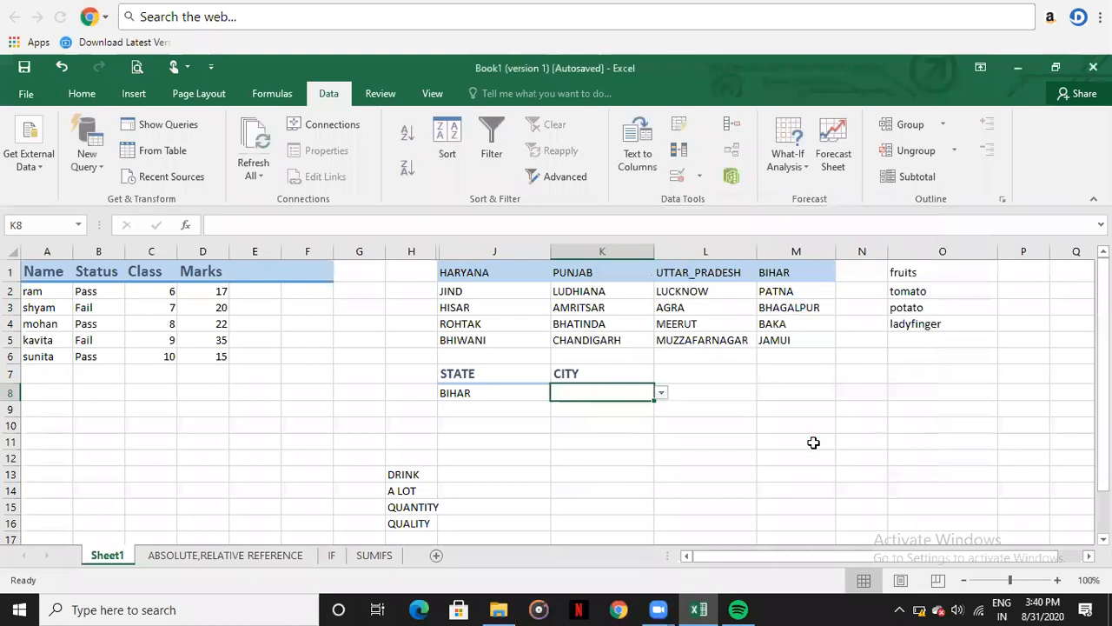
Check the city options offered in K8 for the current state without choosing one.
left_click(661, 393)
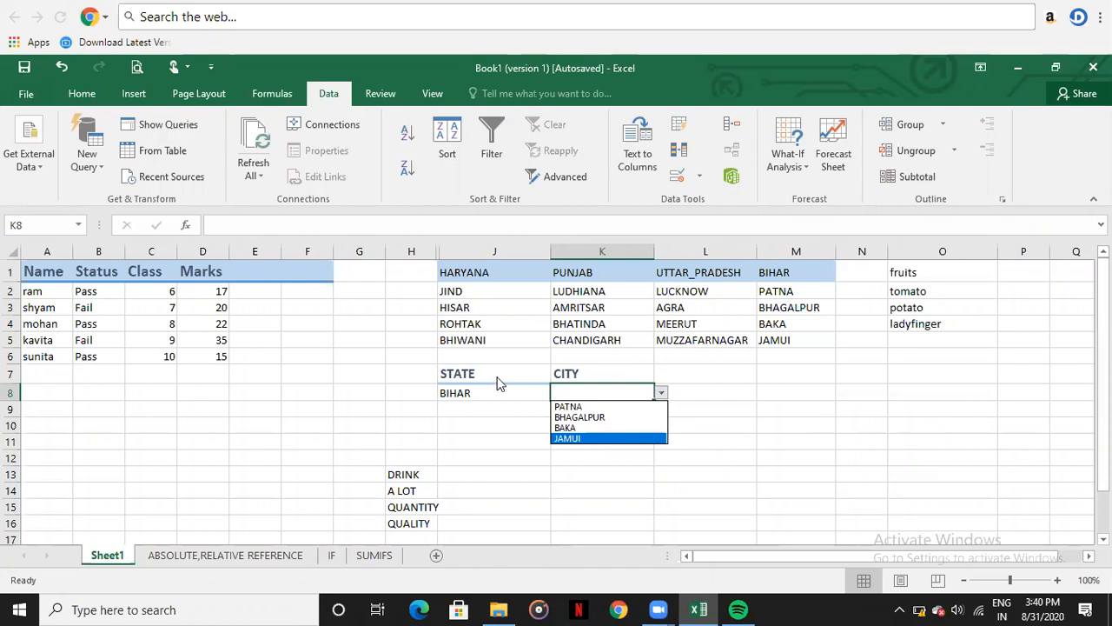
key("Escape")
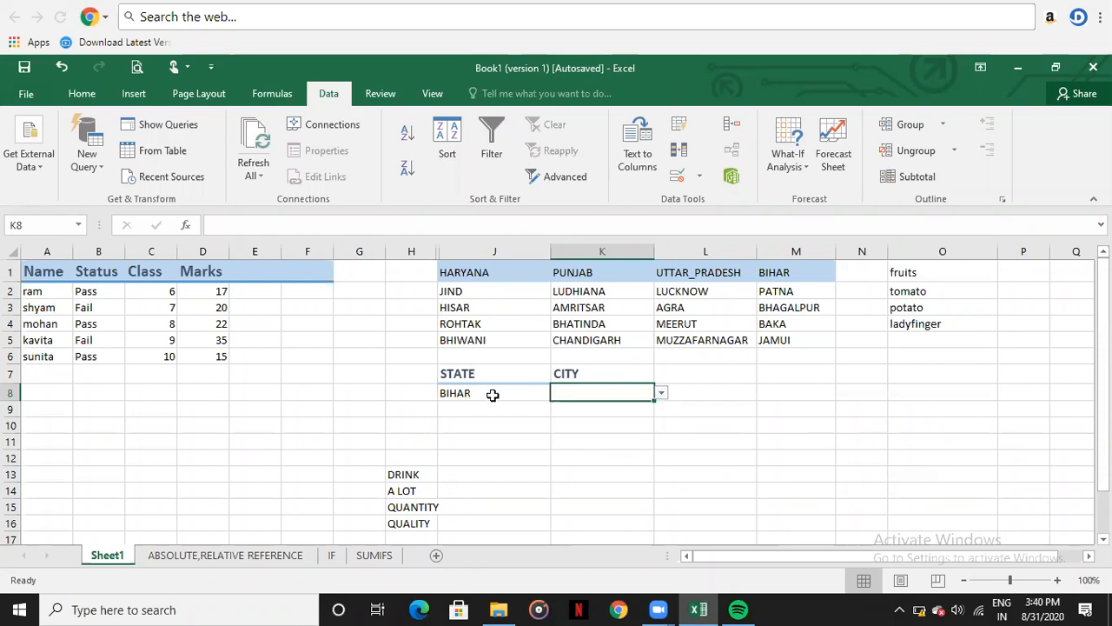
left_click(492, 395)
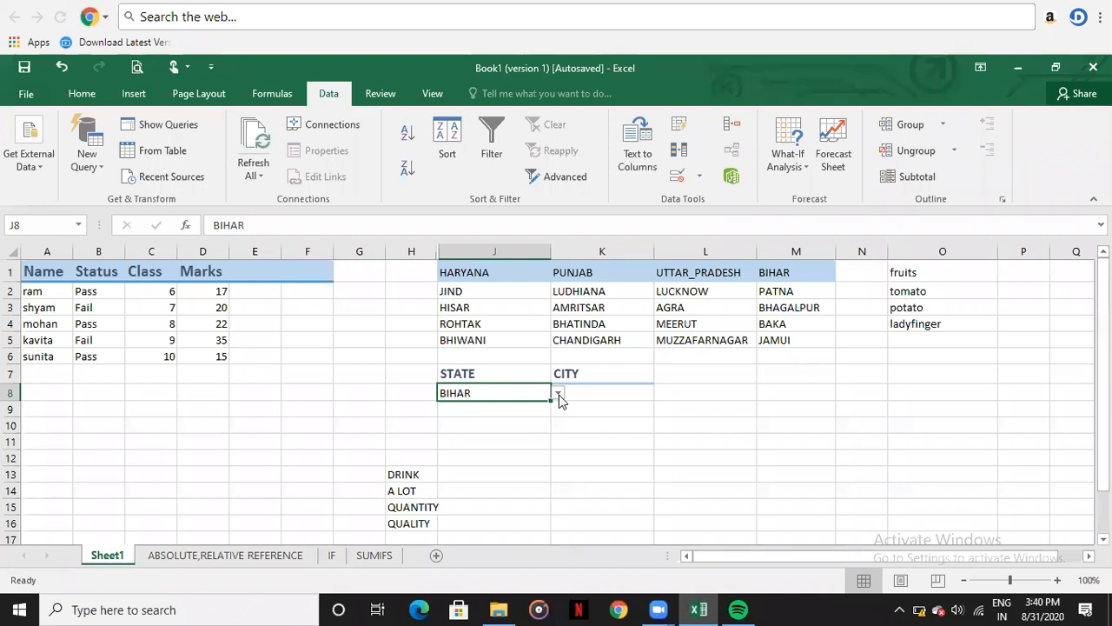
left_click(608, 395)
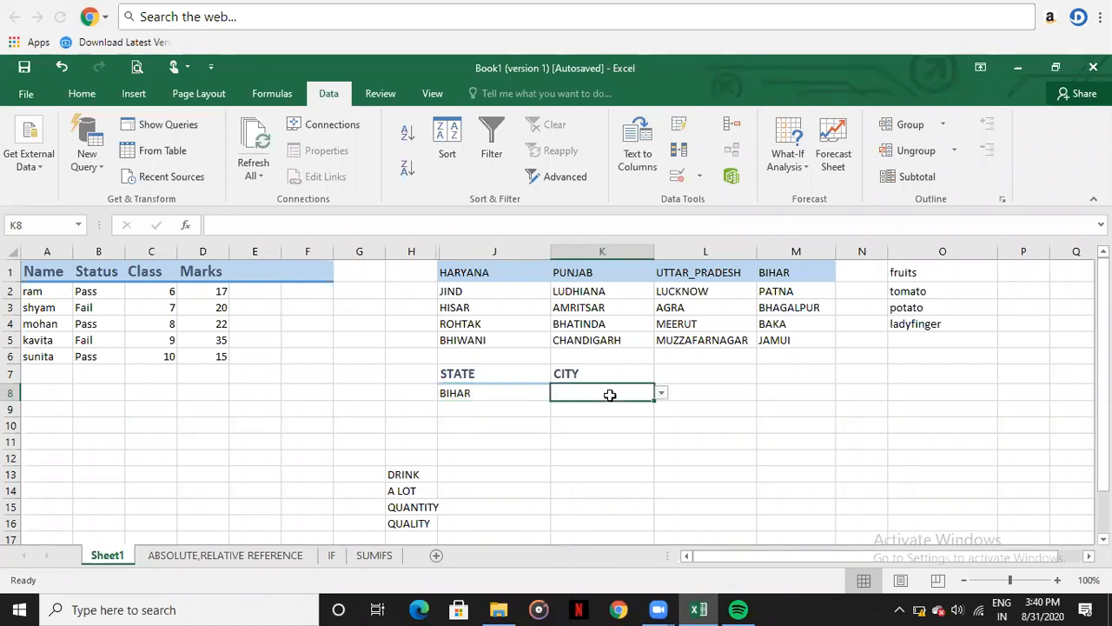
Select HARYANA as the state in J8 and check the city options offered in K8.
left_click(502, 398)
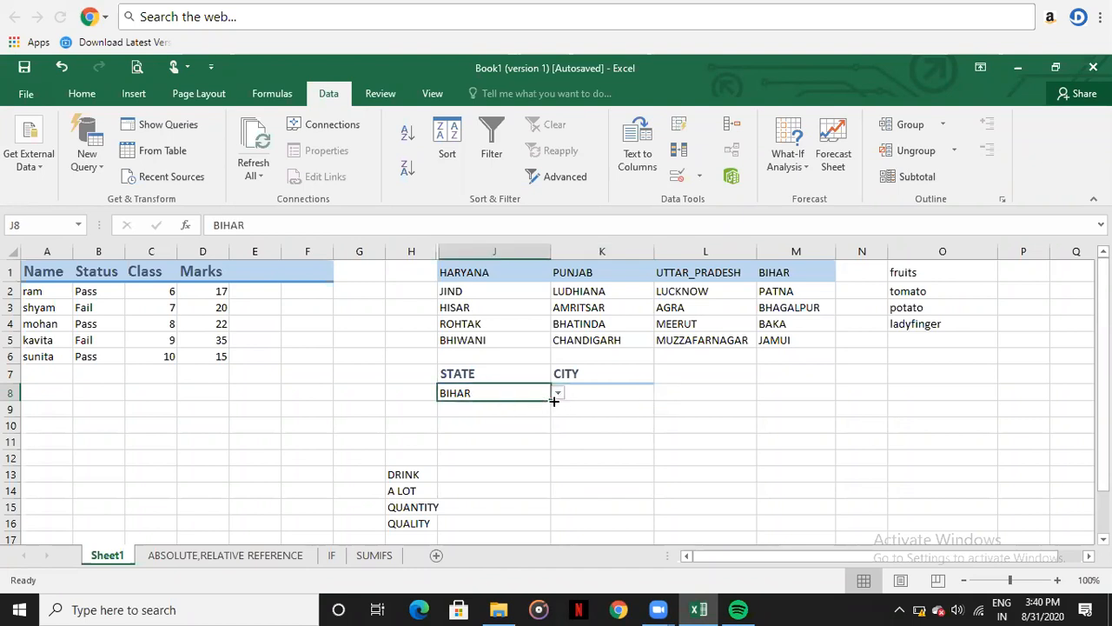
left_click(559, 398)
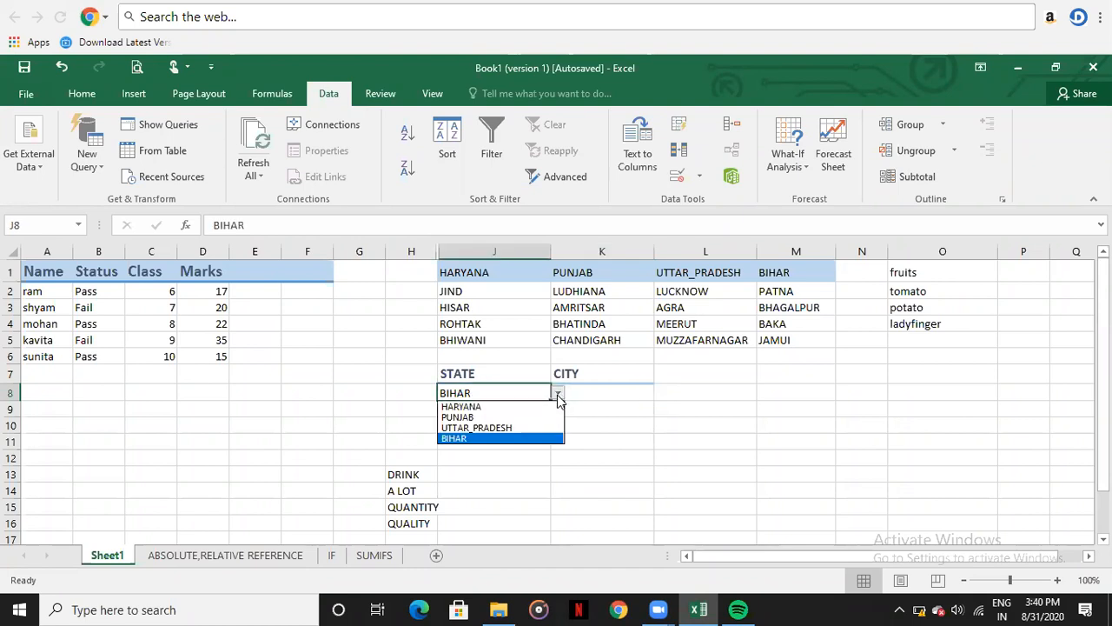
left_click(542, 404)
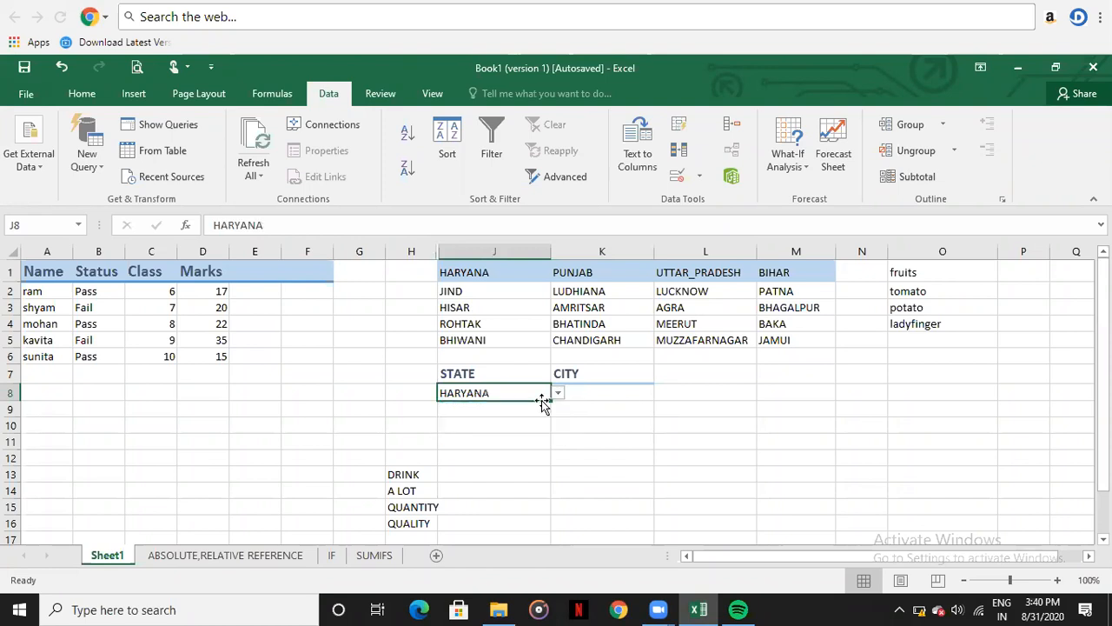
left_click(608, 395)
left_click(661, 393)
left_click(634, 479)
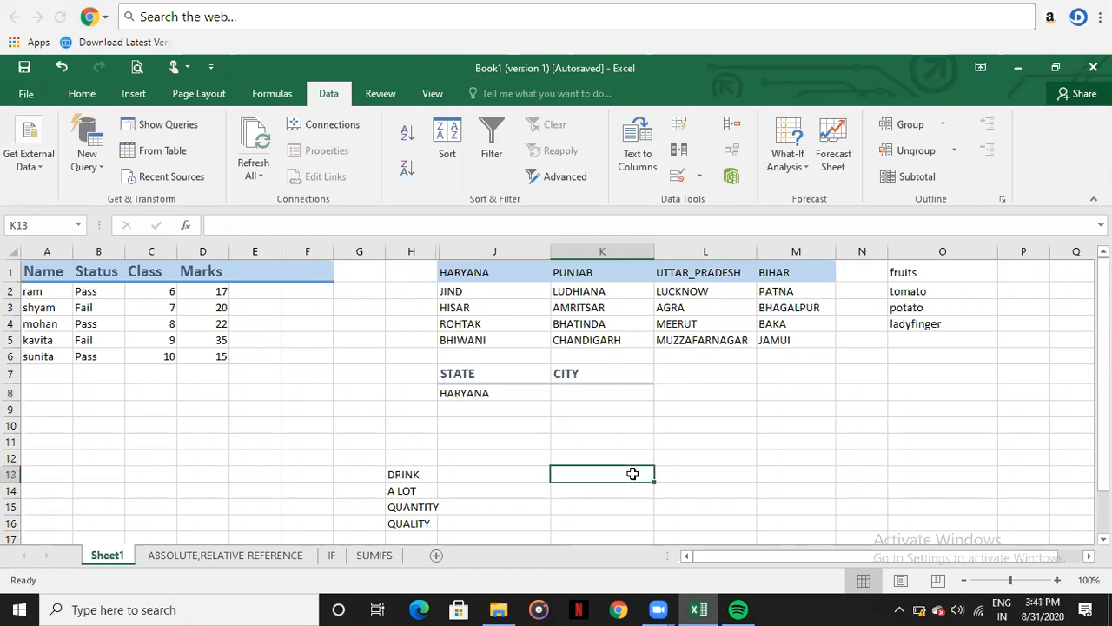
Clear the words DRINK, A LOT, QUANTITY and QUALITY from cells H13:H16.
left_click(586, 394)
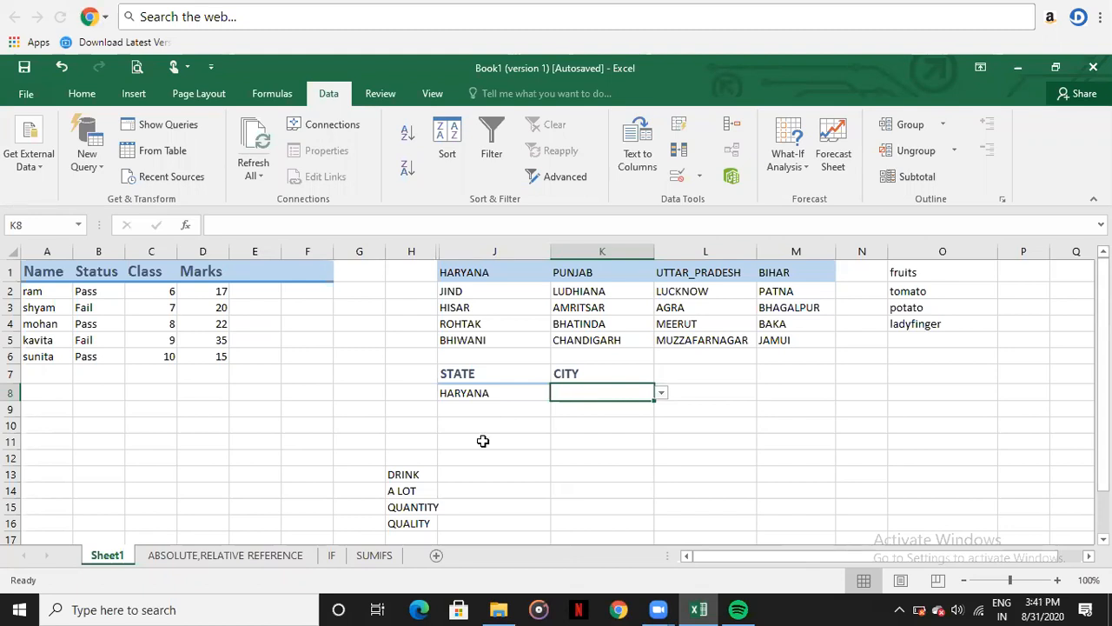
left_click_drag(415, 475, 410, 523)
key("Delete")
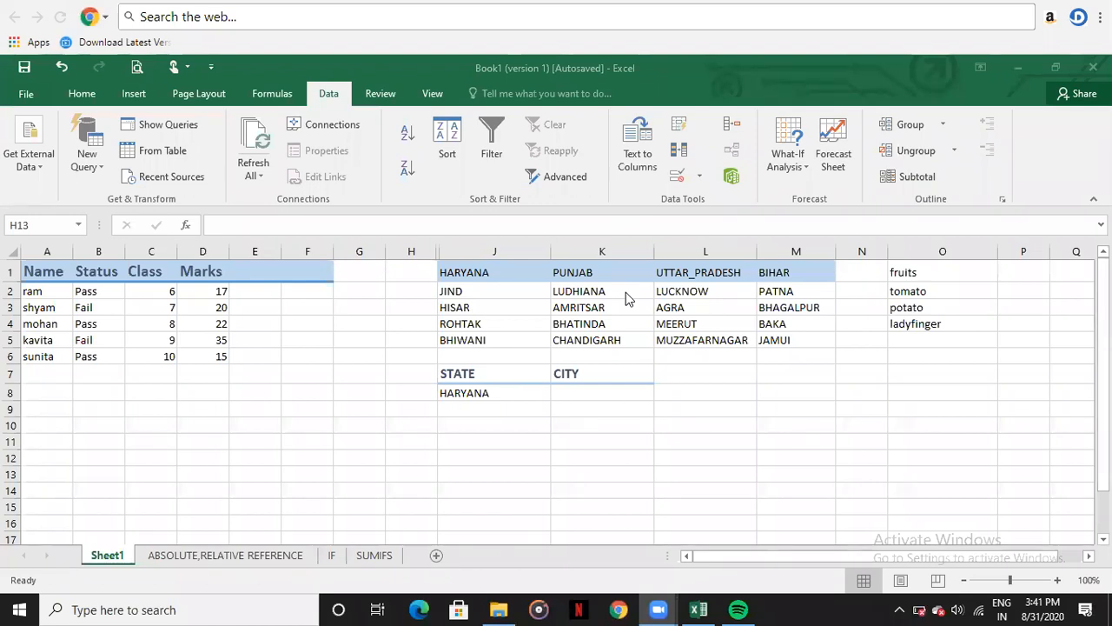
Enter the misspelled word DRNIK in cell A8 to demonstrate automatic correction.
left_click(32, 393)
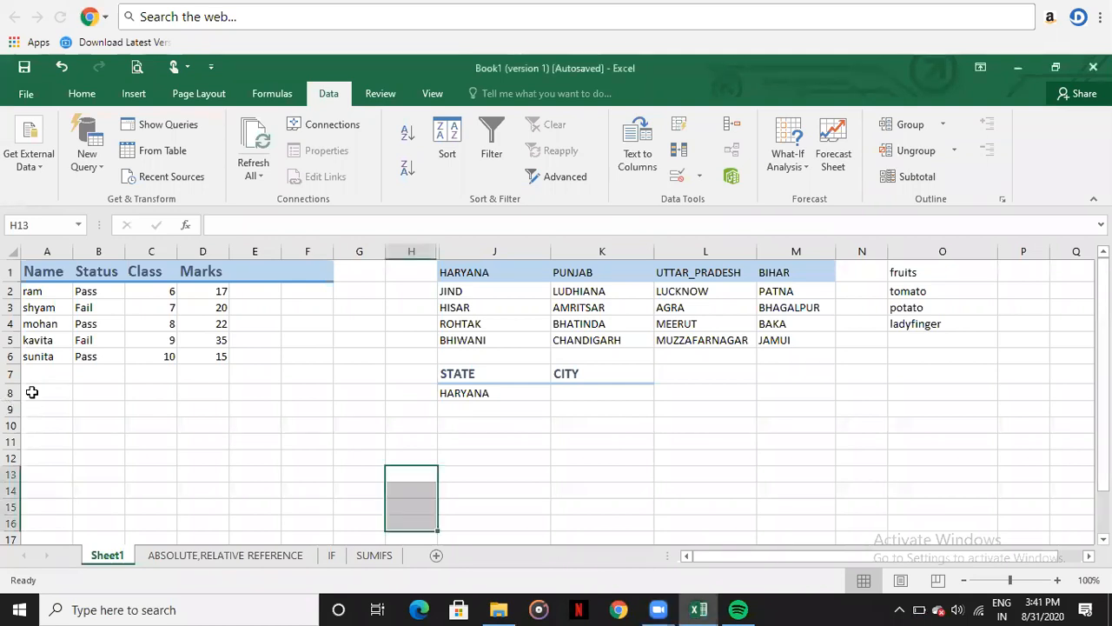
left_click(32, 392)
type("DRNI")
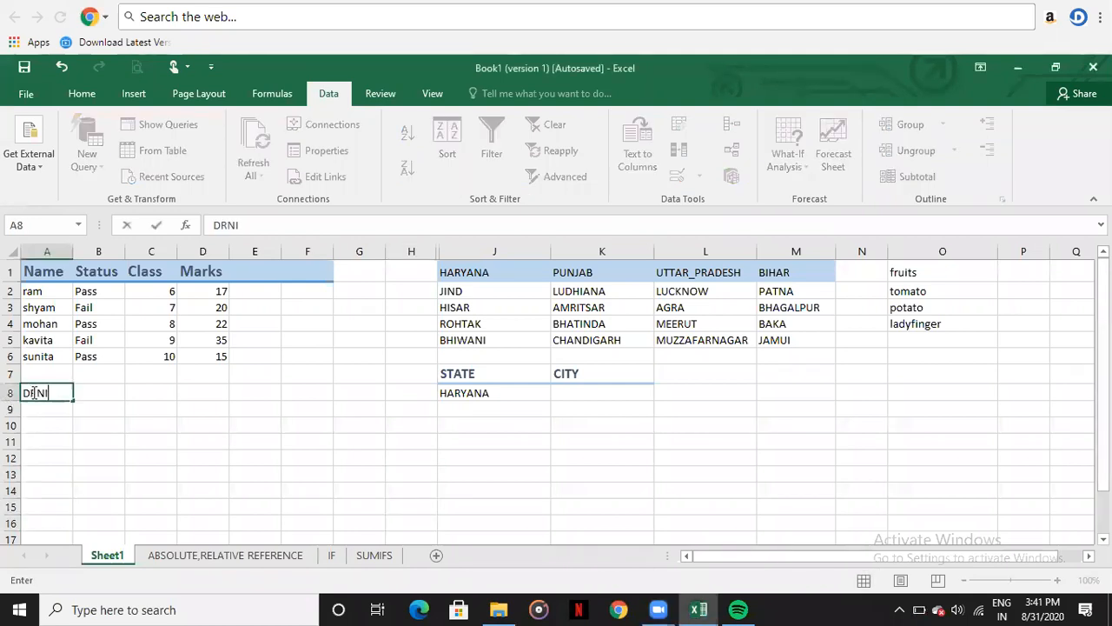
type("K")
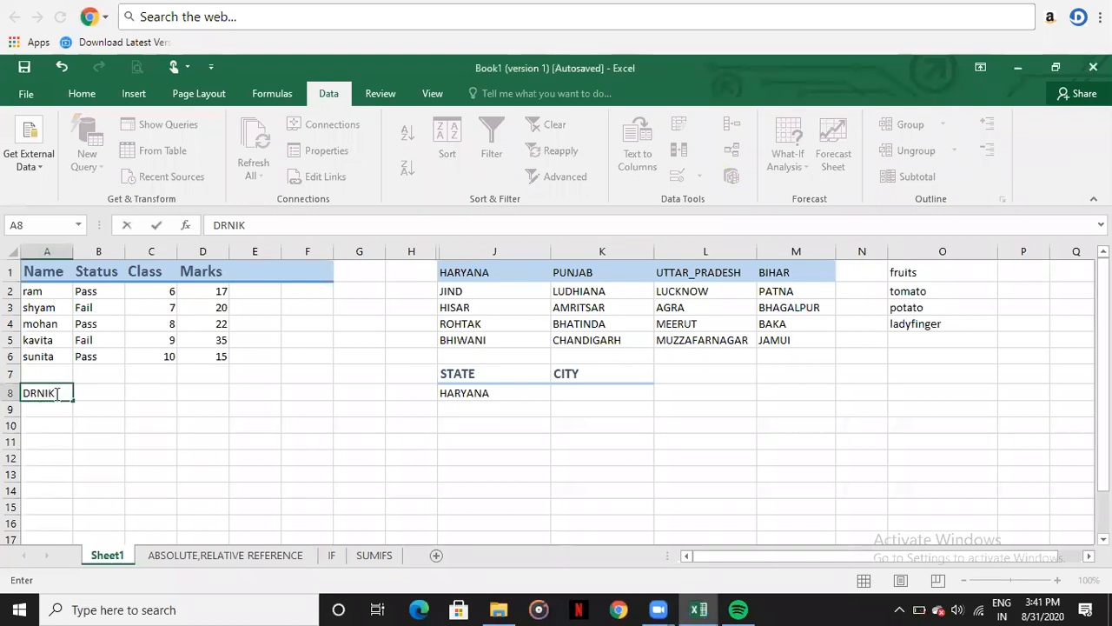
key("Return")
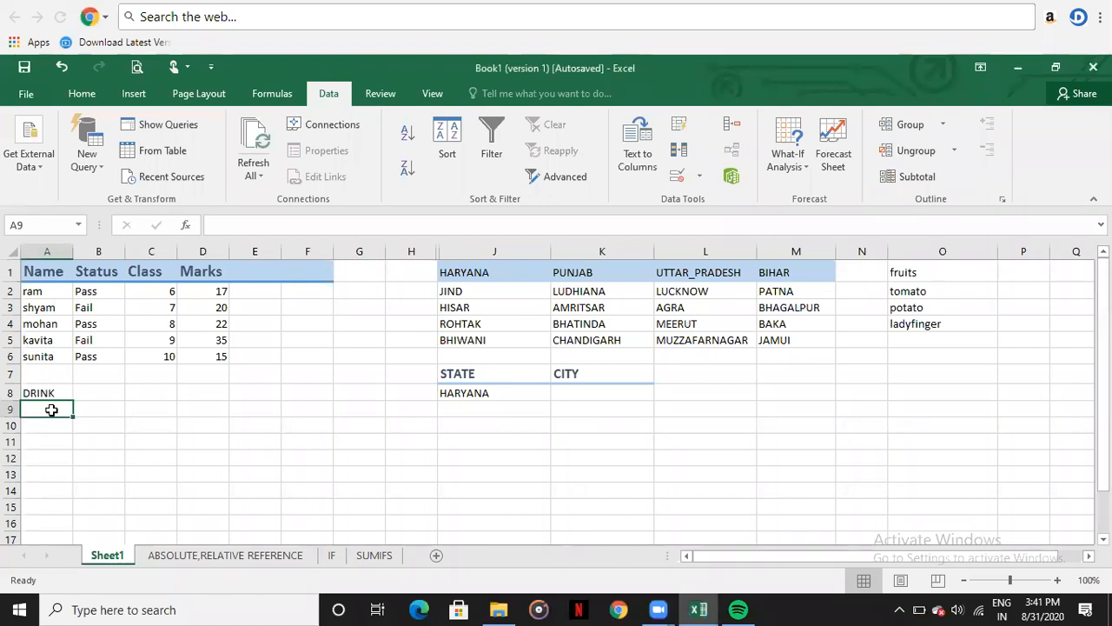
Fill cell A9 with QUANTITY using the AutoCorrect shorthand QTT, and fill cell A10 with QUALITY.
type("QTT")
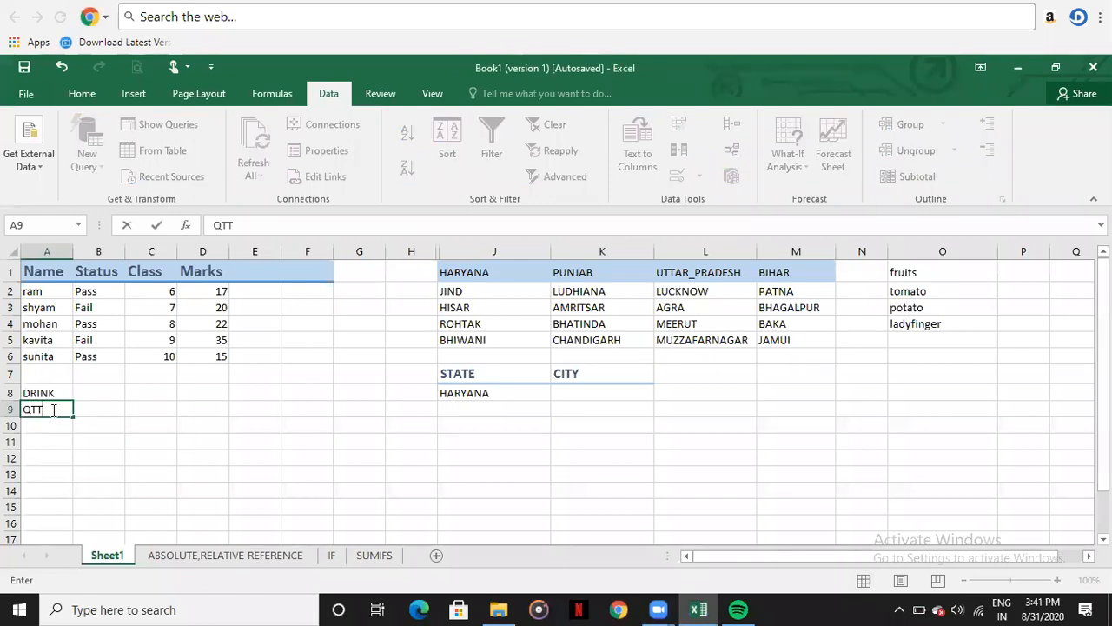
key("Return")
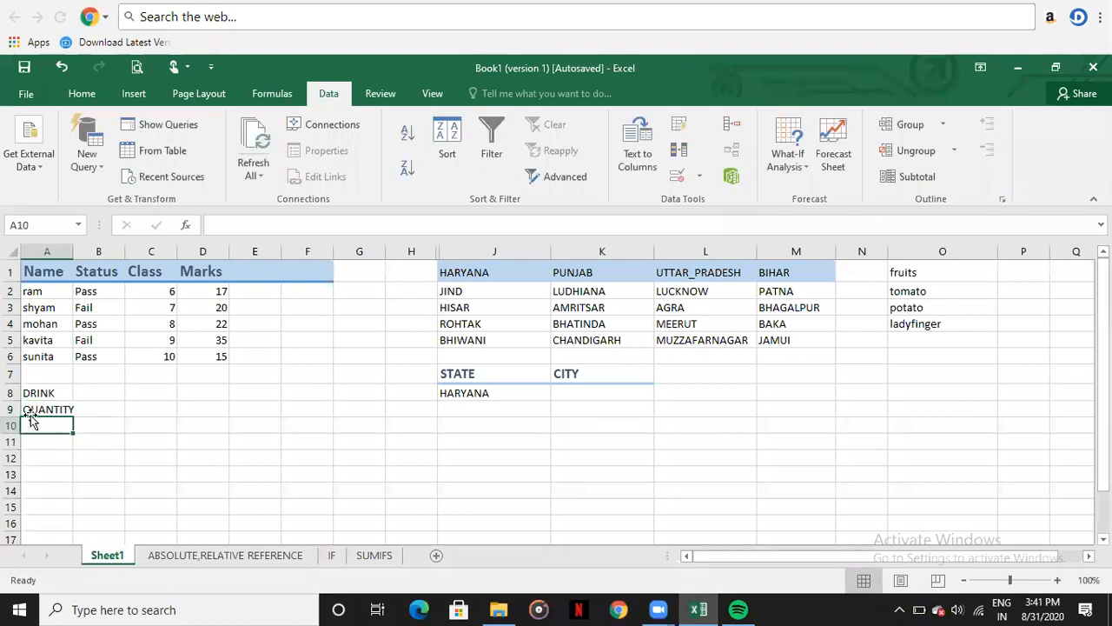
type("QUALI")
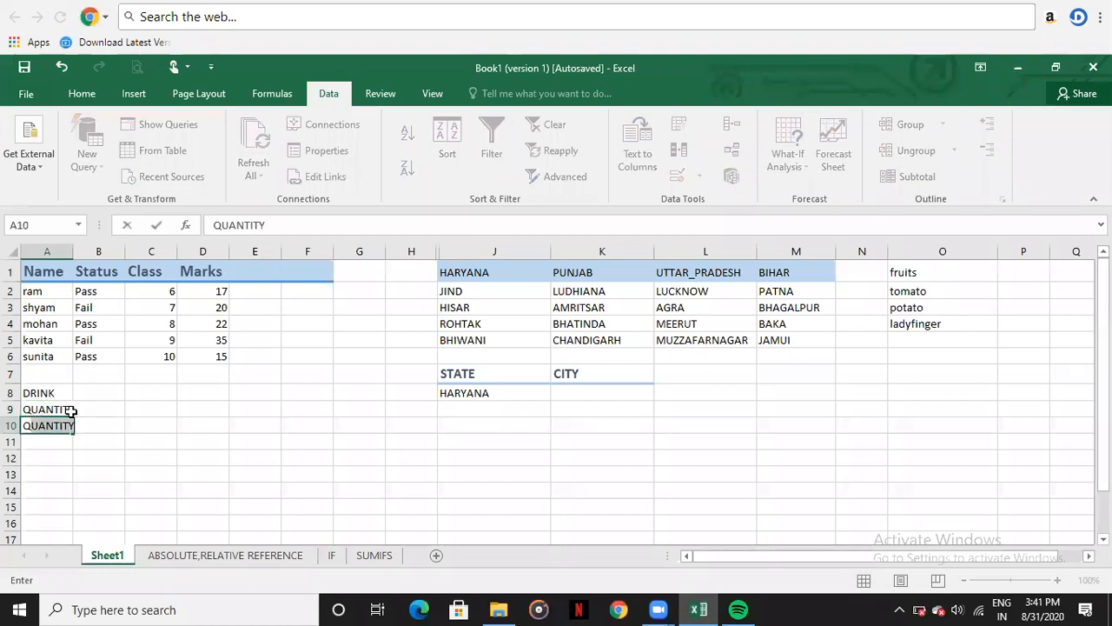
type("TY")
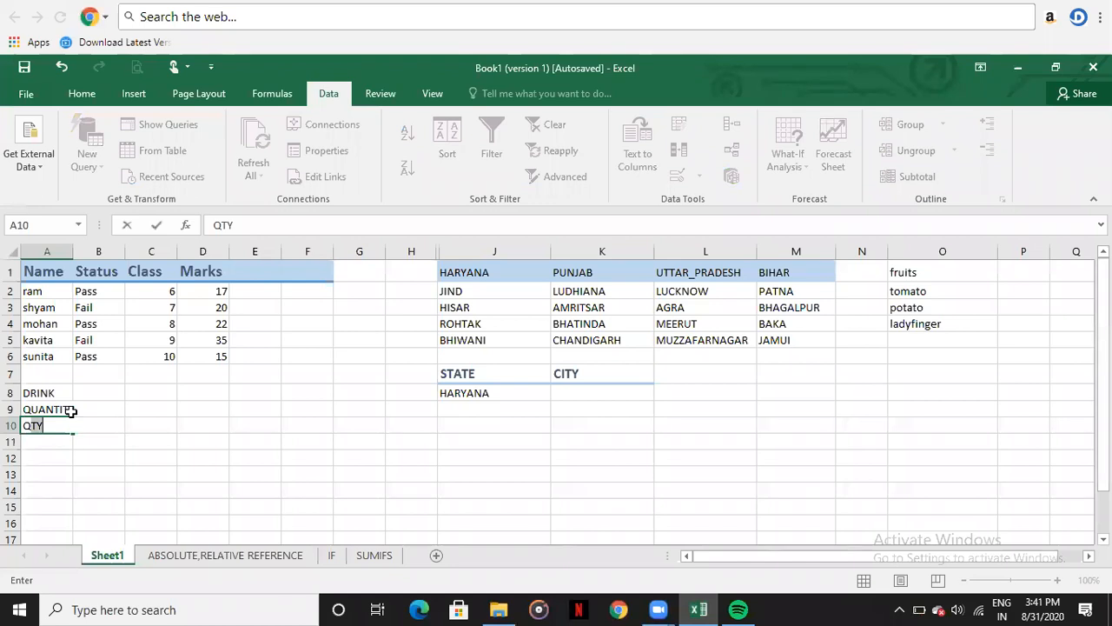
key("Return")
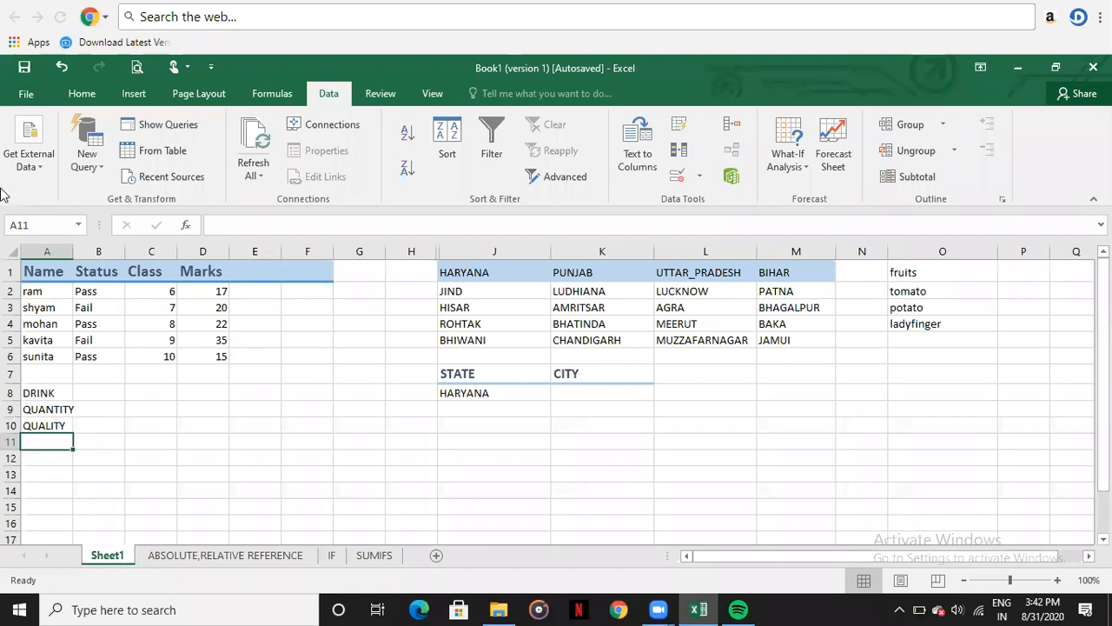
Open the AutoCorrect settings in the proofing options and look through the replacement list, selecting the abbout entry.
left_click(25, 95)
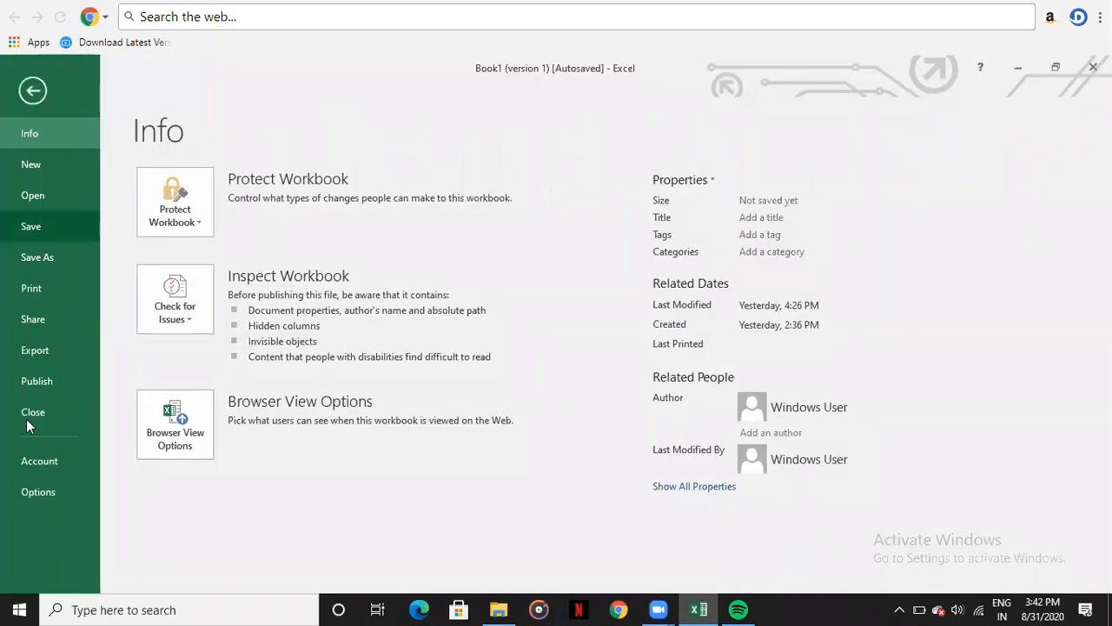
left_click(61, 499)
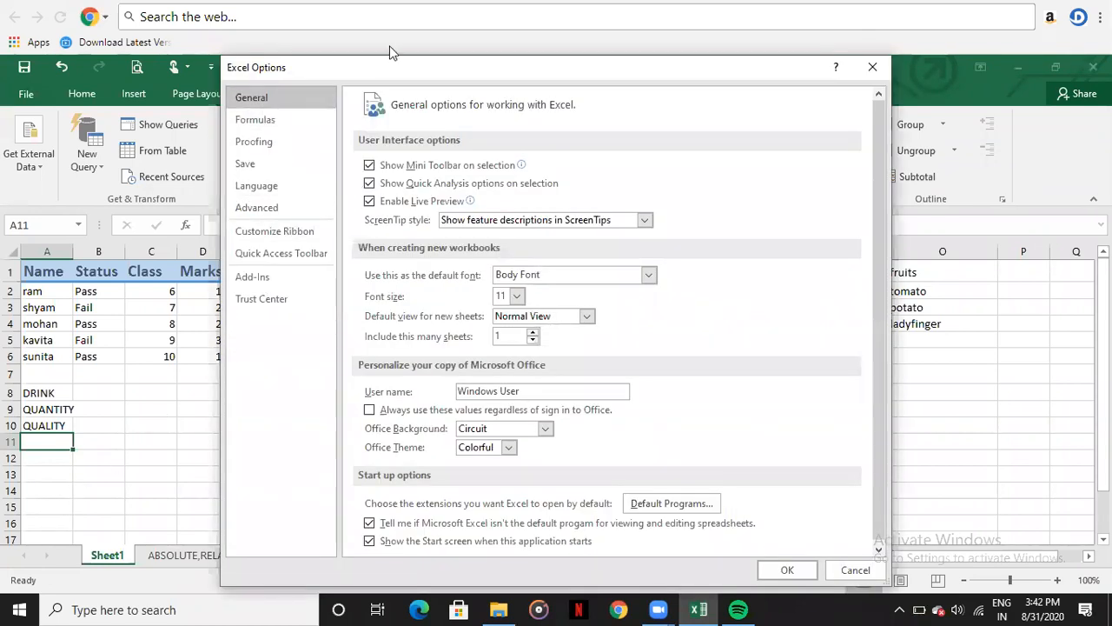
left_click(274, 143)
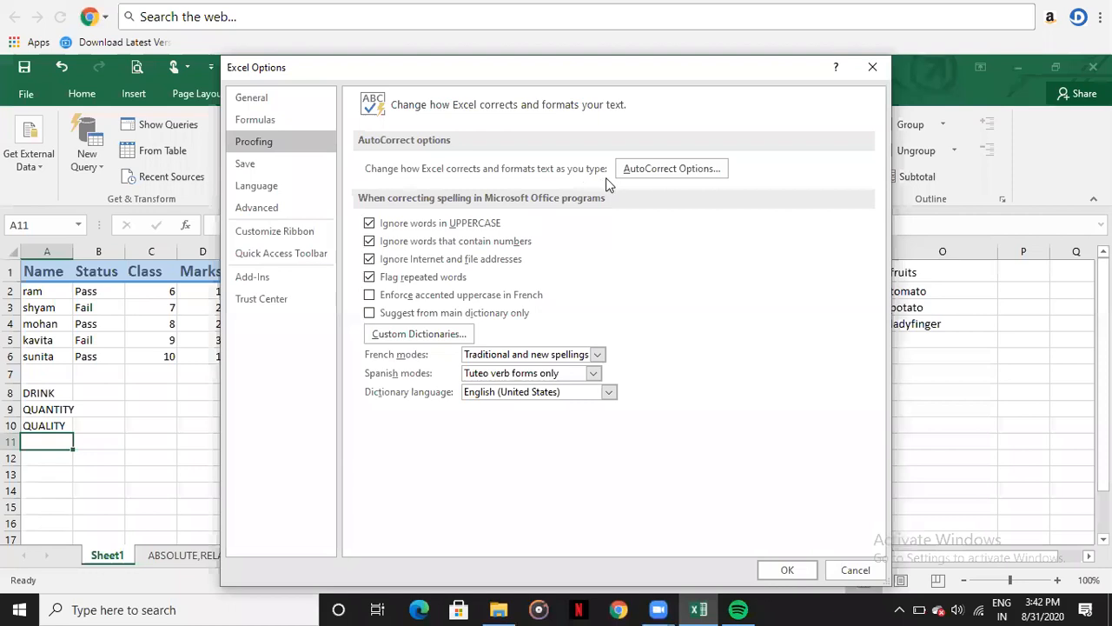
left_click(683, 177)
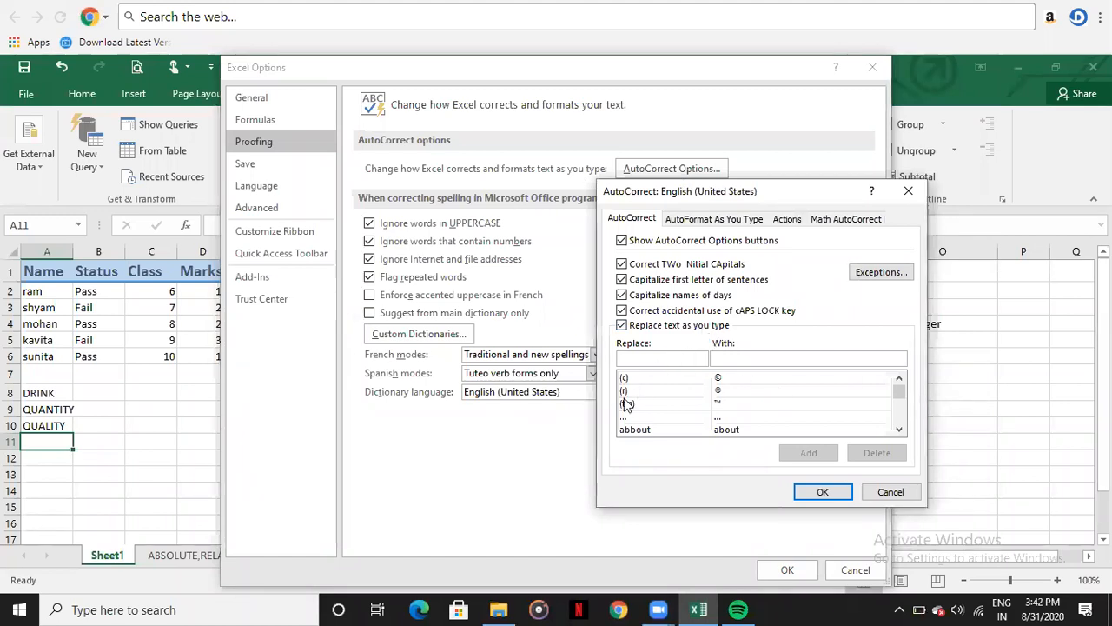
left_click(631, 431)
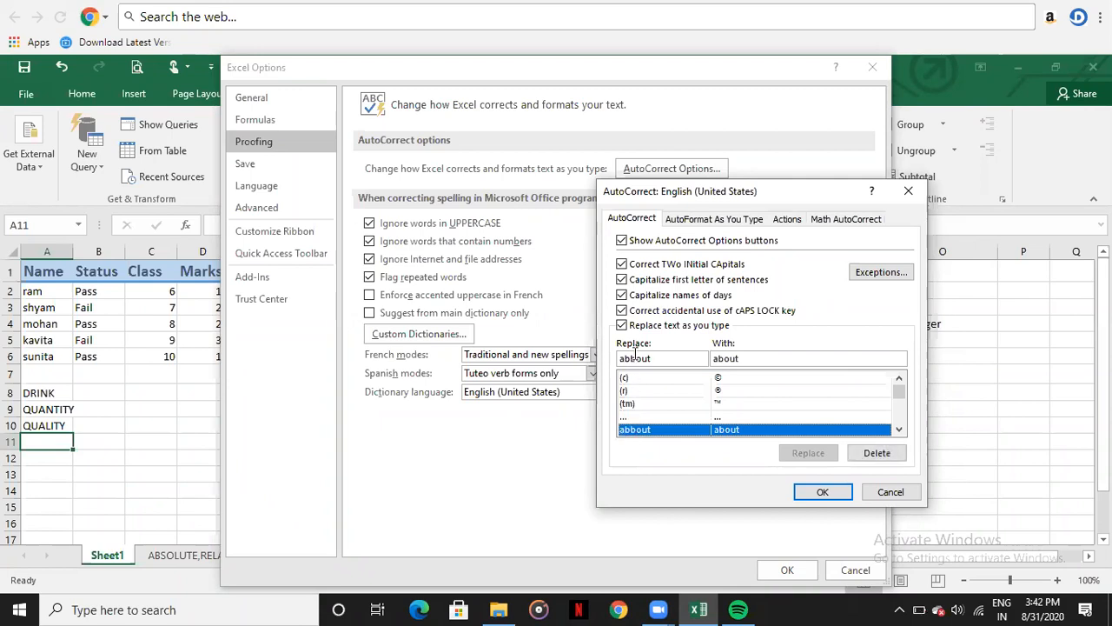
left_click(899, 429)
left_click_drag(899, 429, 899, 429)
Replace abbout with SOMEBOD as the text to replace for a new AutoCorrect entry.
left_click_drag(653, 358, 613, 358)
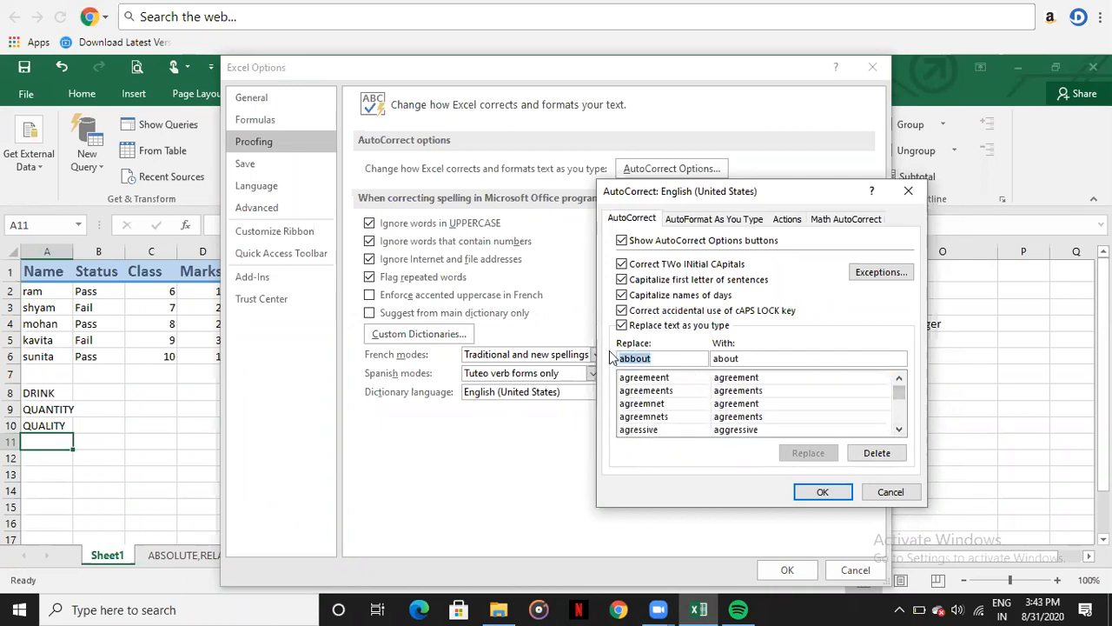
type("SO")
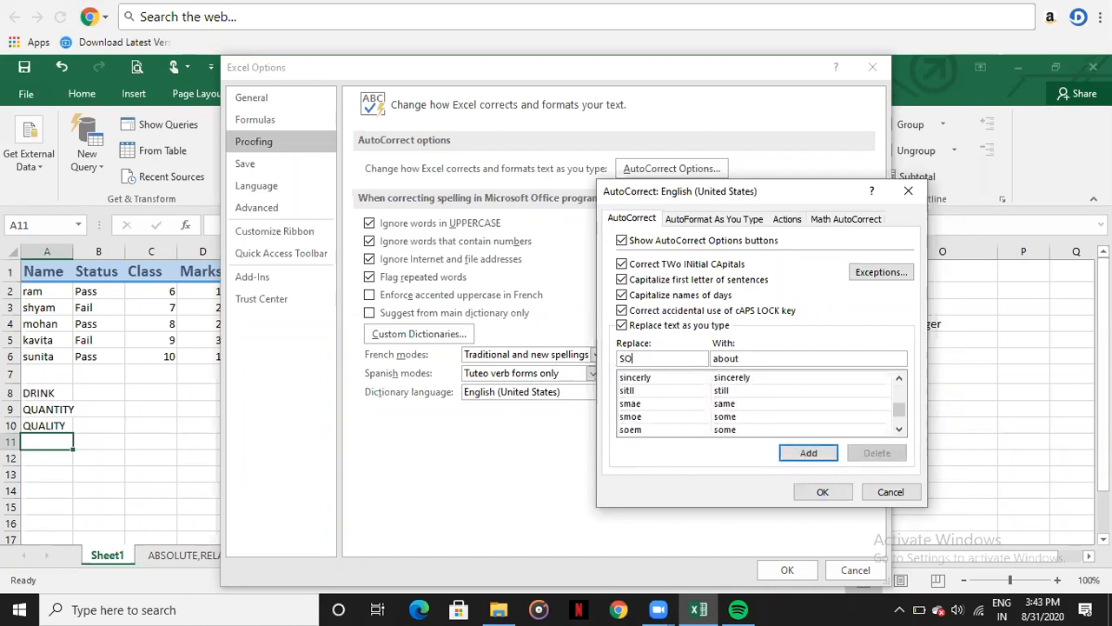
type("MEBOD")
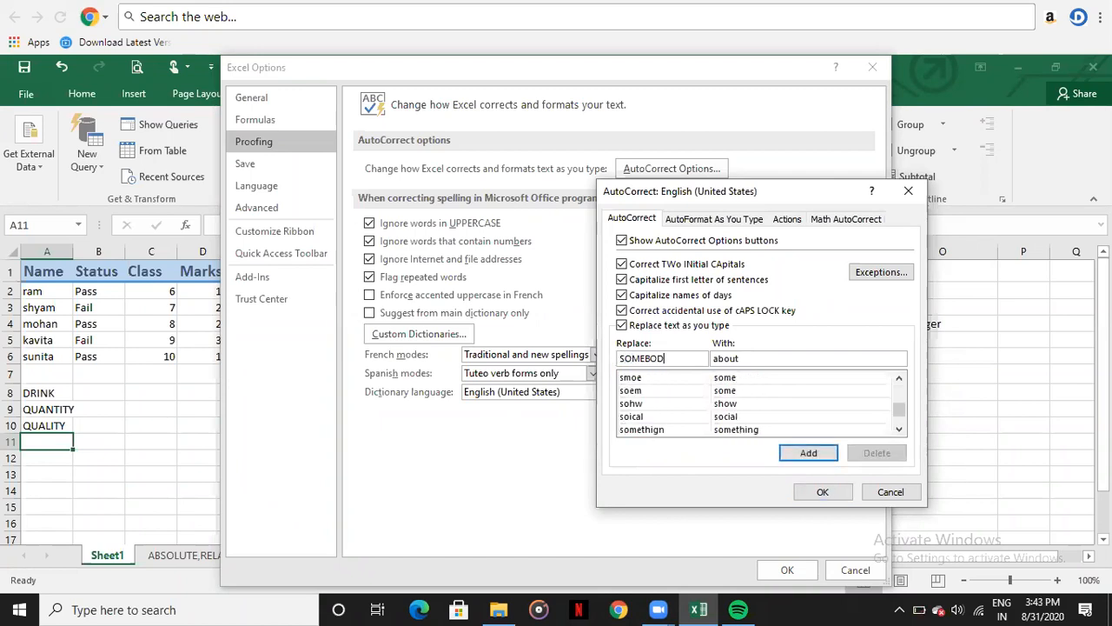